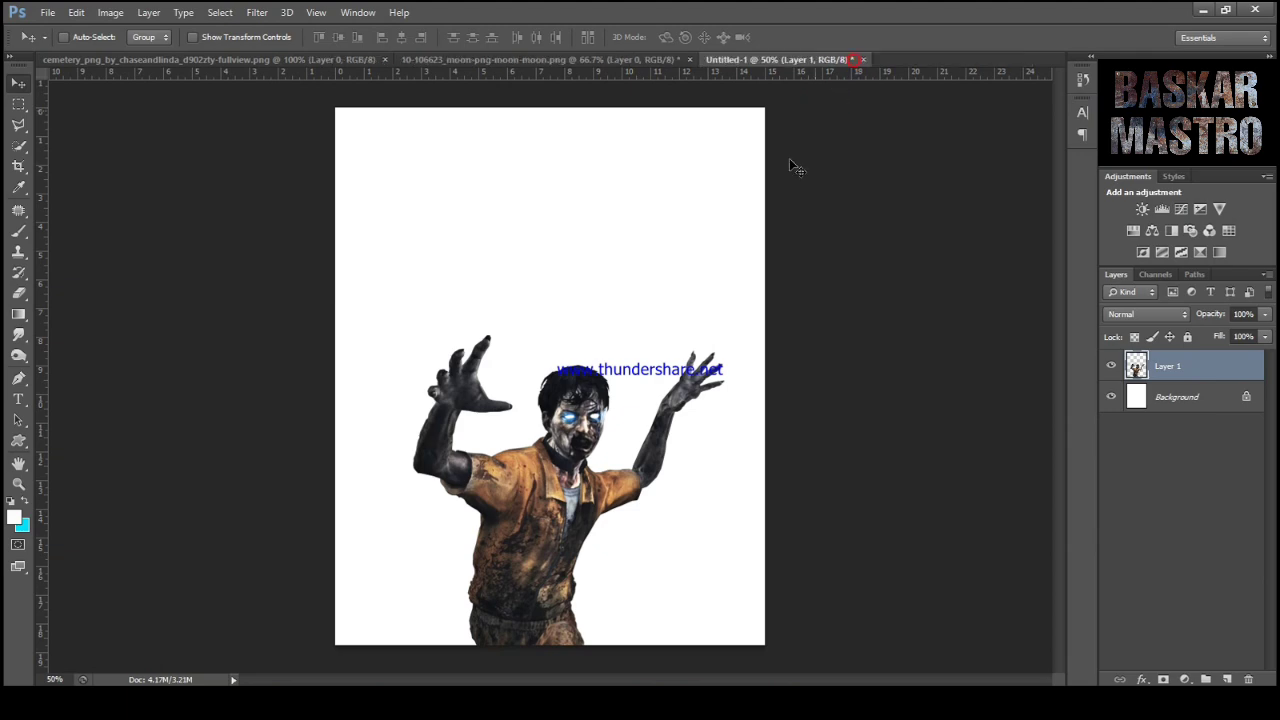
Copy the cemetery image into the zombie composition and place its layer between the zombie and the background.
click(630, 60)
click(312, 60)
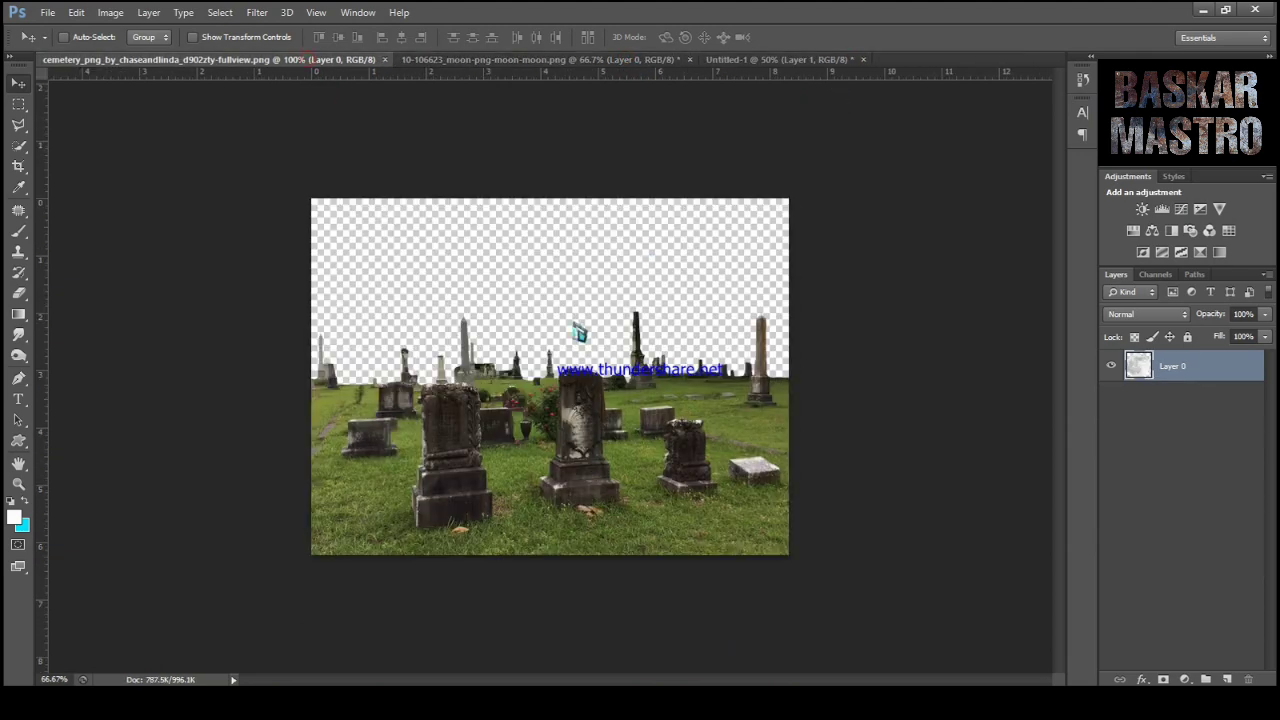
drag(580, 325, 492, 585)
drag(1183, 398, 1188, 360)
Scale the cemetery layer proportionally to about 182% so it spans the full canvas width along the lower edge.
key(ctrl+t)
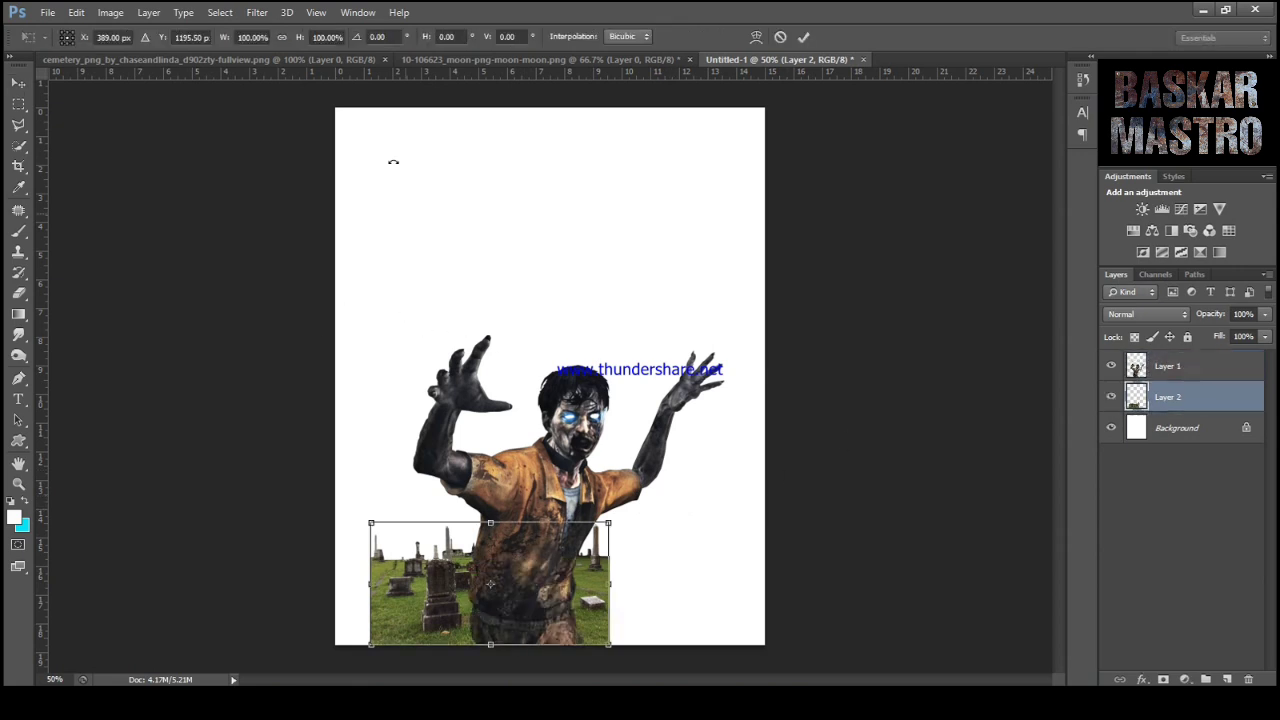
drag(607, 520, 771, 434)
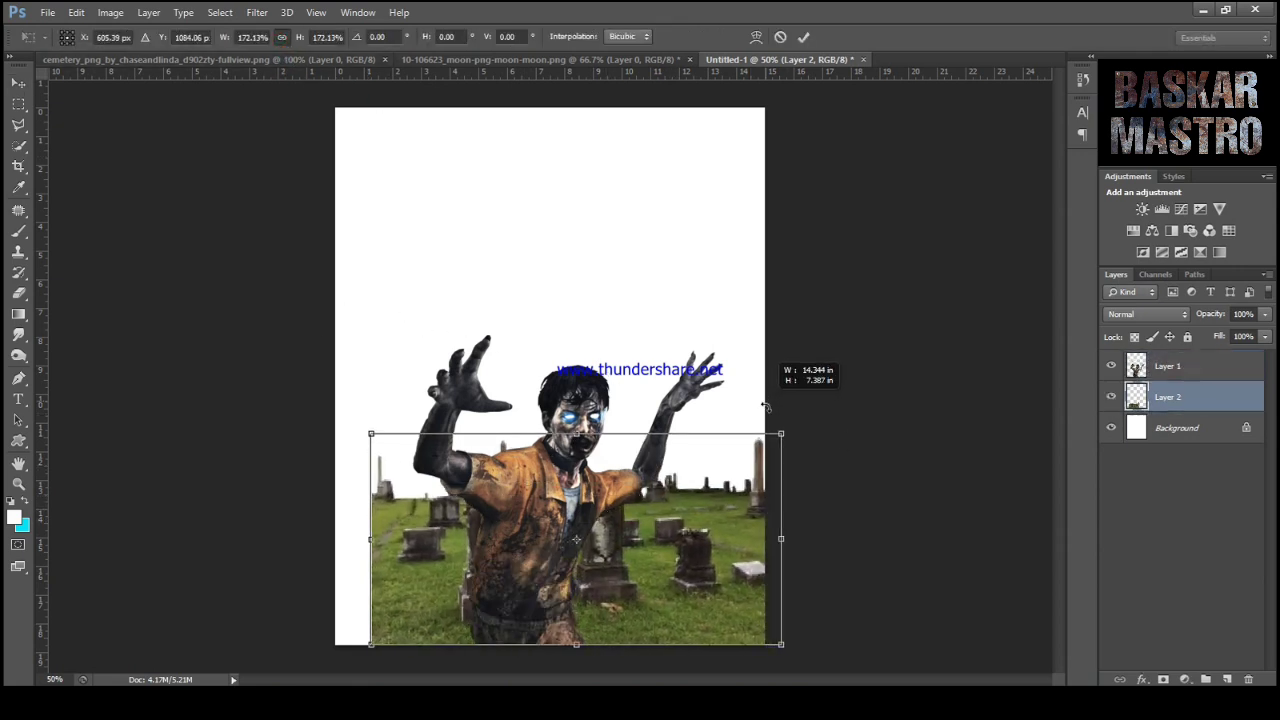
drag(707, 518, 673, 518)
drag(747, 433, 765, 423)
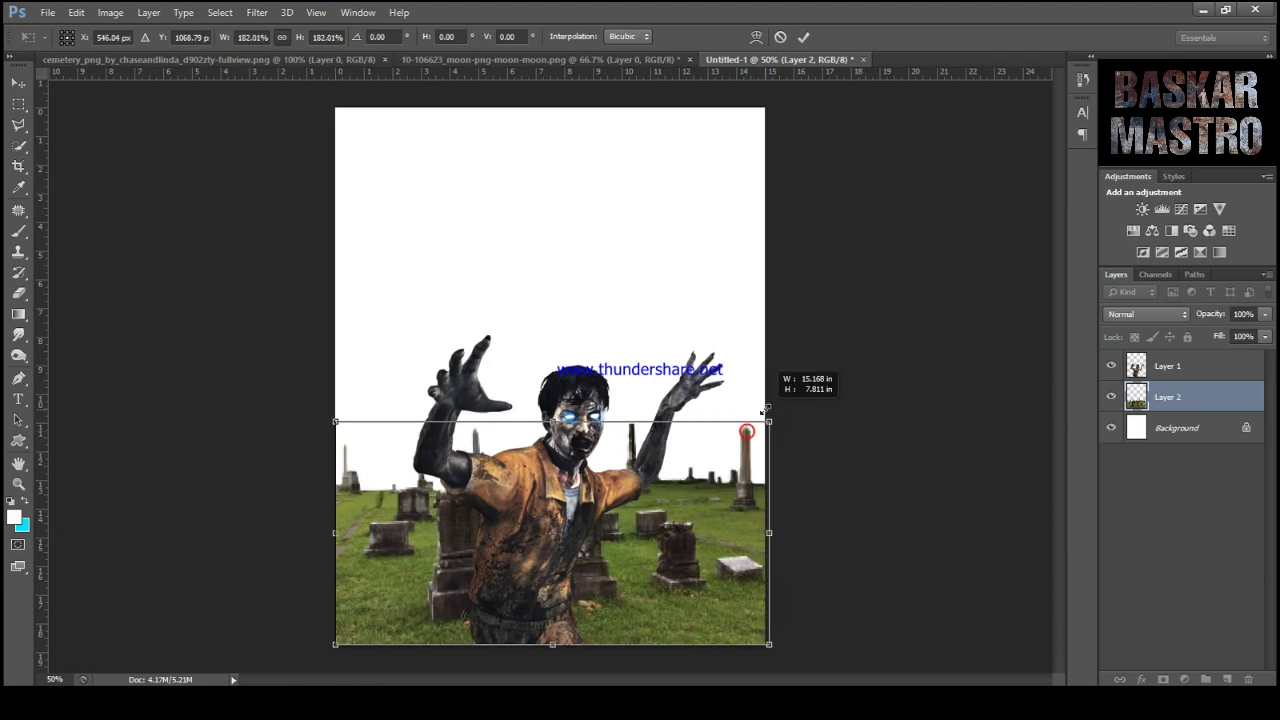
click(804, 37)
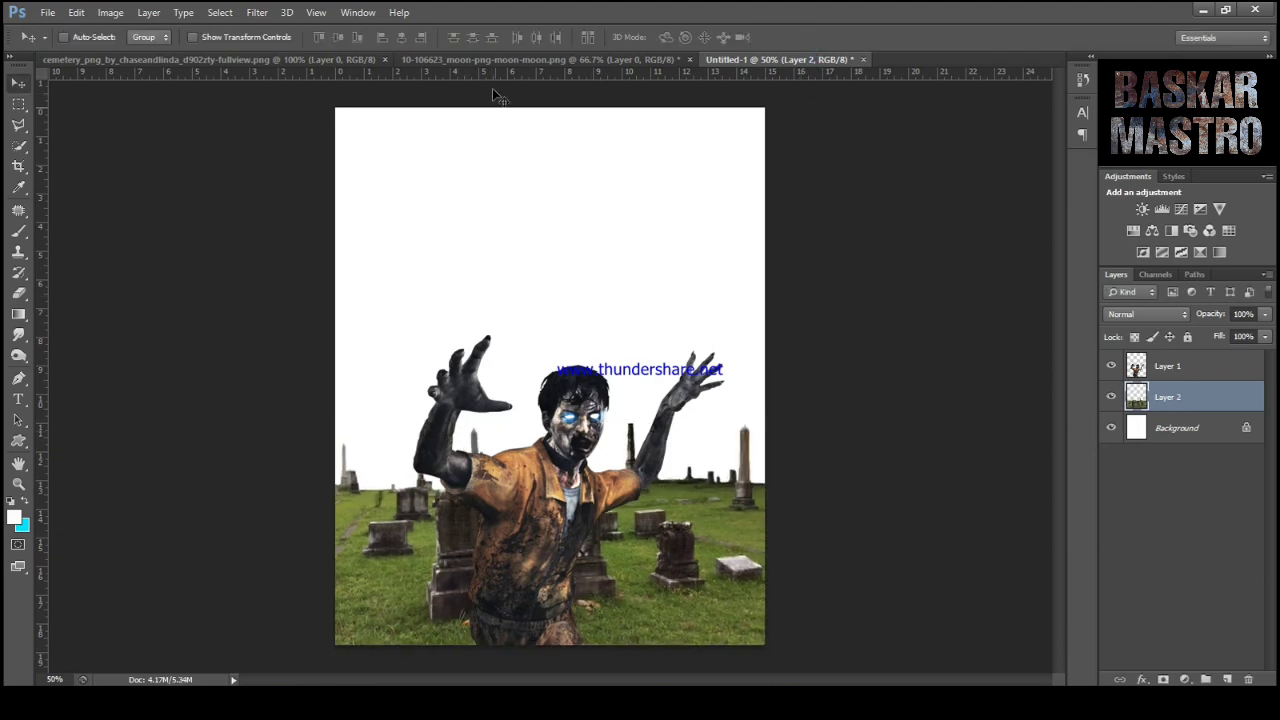
Copy the moon image into the composition and position it behind the zombie in the upper canvas.
click(492, 60)
drag(582, 263, 611, 171)
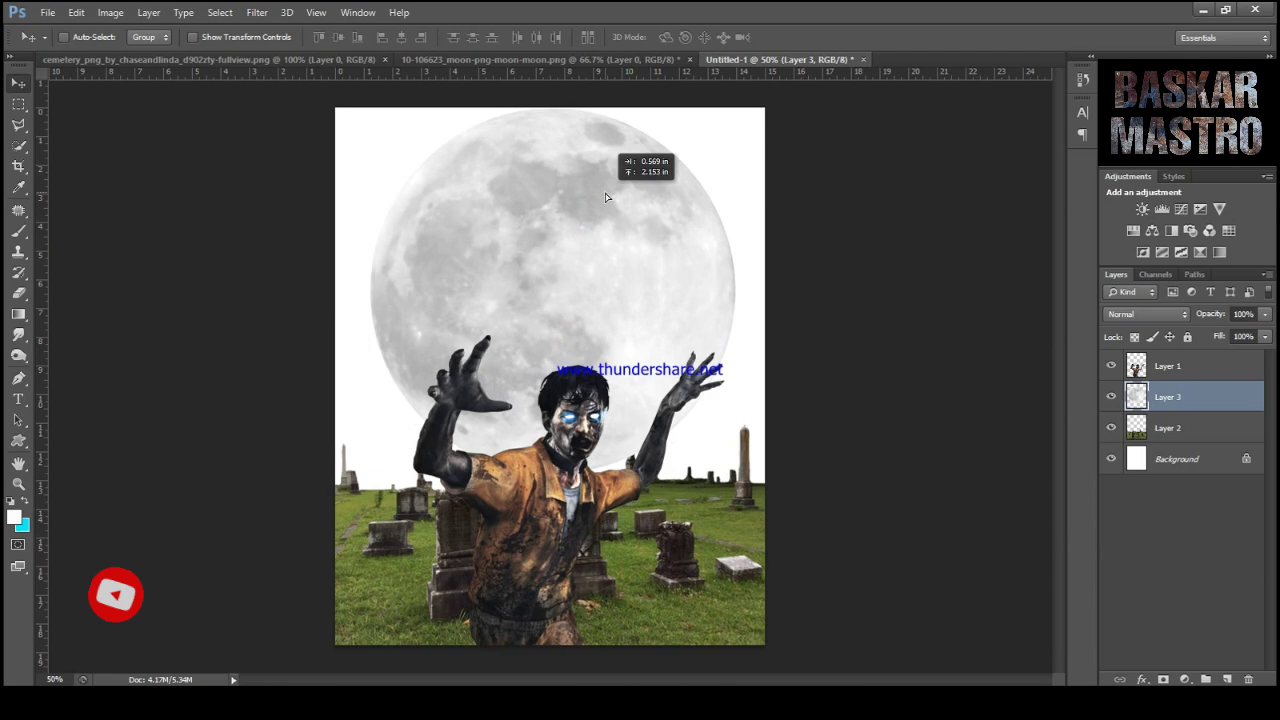
Close the moon and cemetery source images.
click(528, 60)
key(ctrl+w)
click(611, 254)
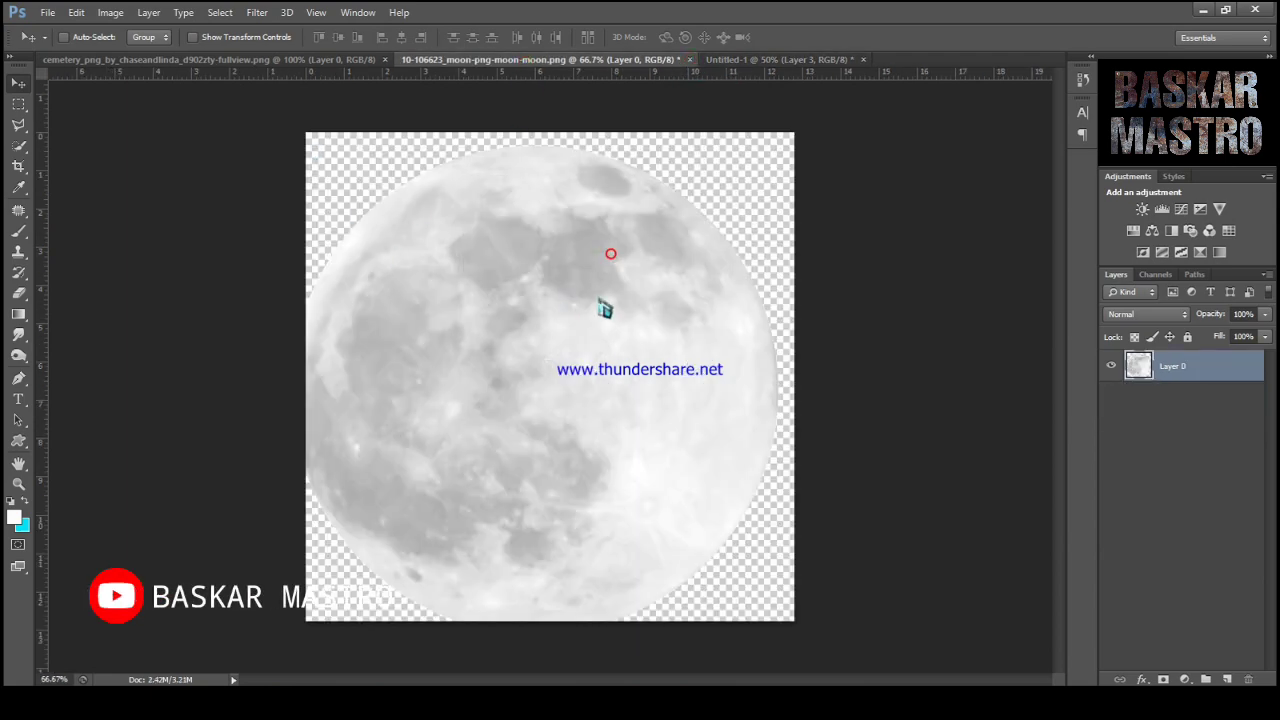
click(340, 60)
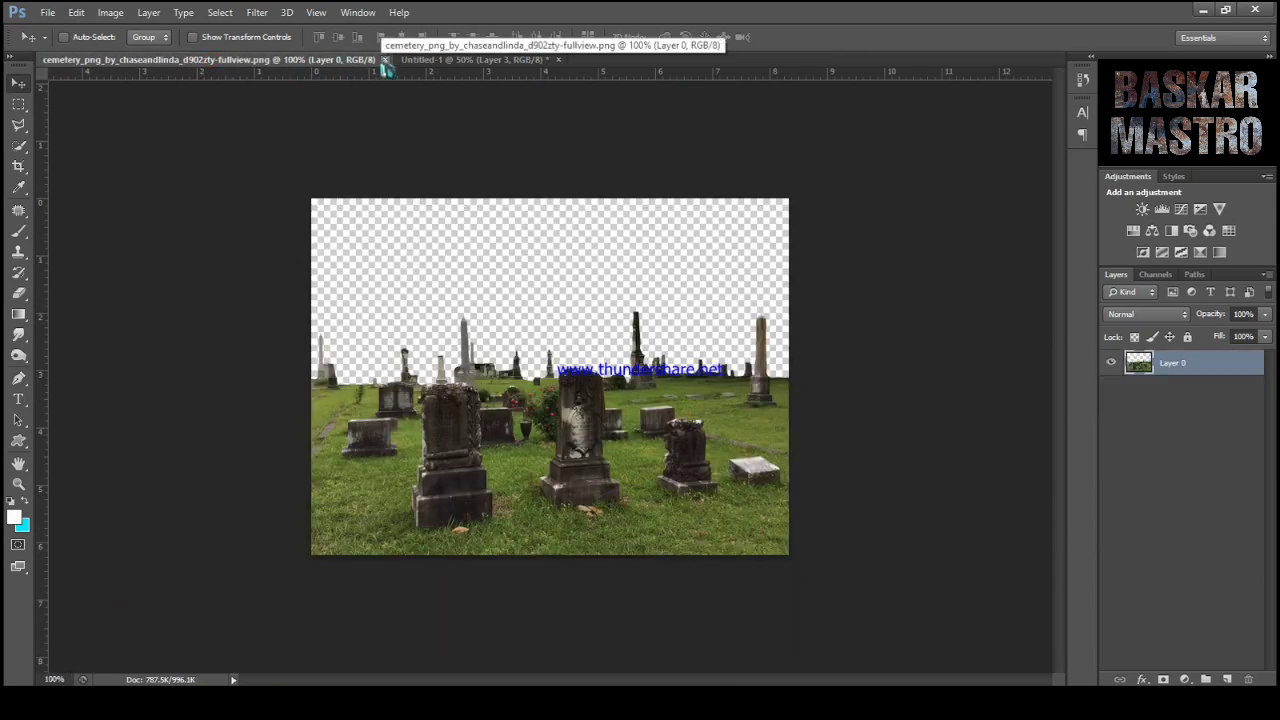
click(385, 60)
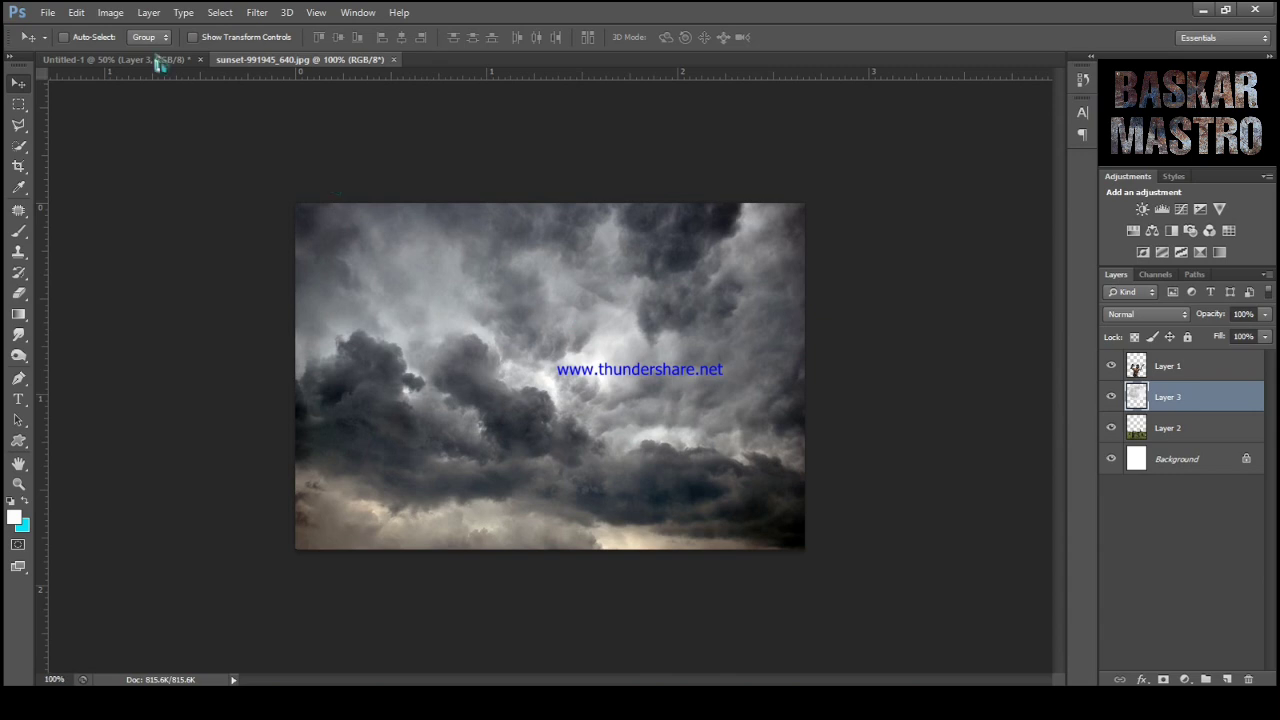
Copy the storm cloud image into the composition, stack it directly above the background, and move it to the canvas's upper-left corner.
drag(157, 60, 517, 254)
drag(1190, 400, 1188, 466)
drag(607, 300, 508, 202)
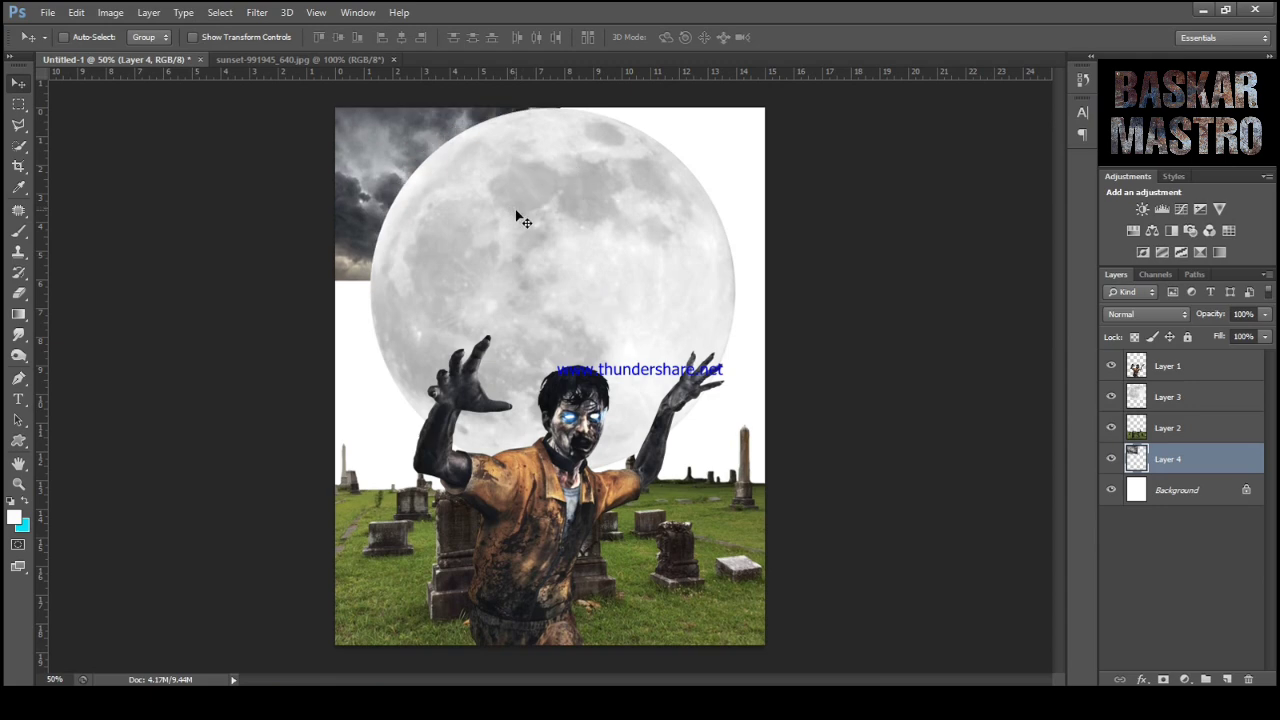
Enlarge the storm cloud layer so it fills the sky across the canvas down to the cemetery horizon.
key(ctrl+t)
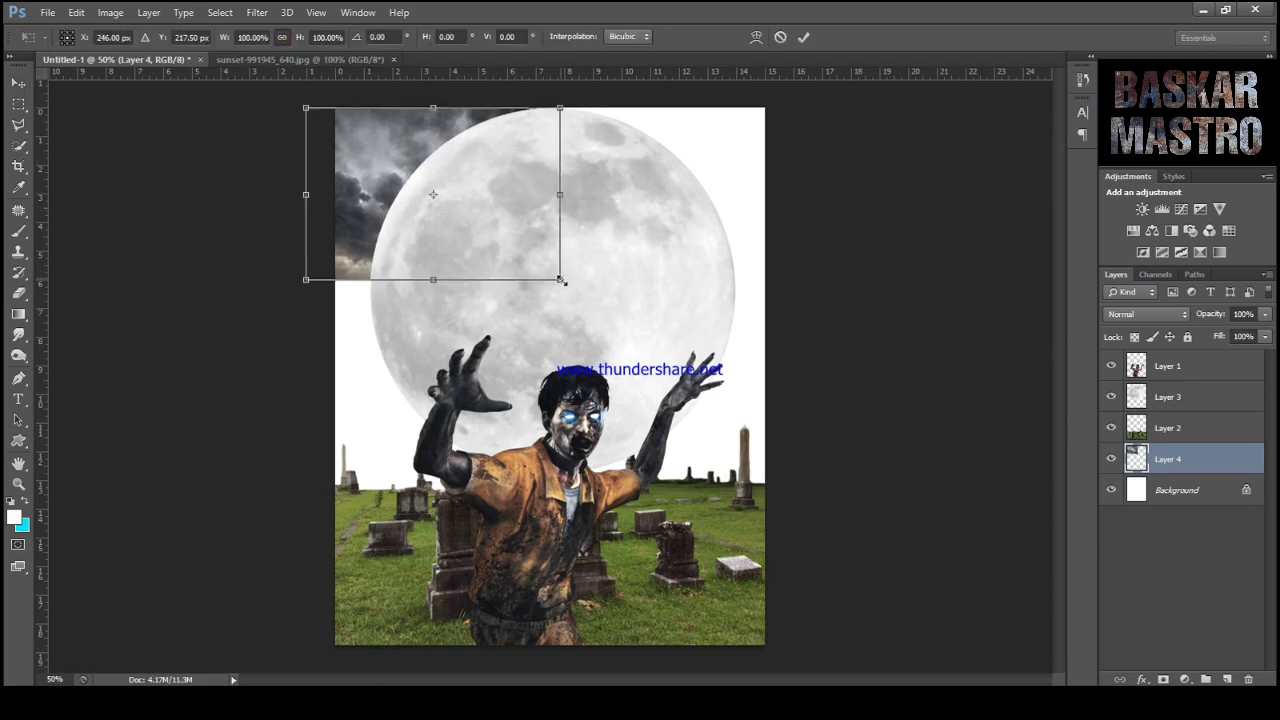
drag(560, 280, 869, 486)
click(803, 37)
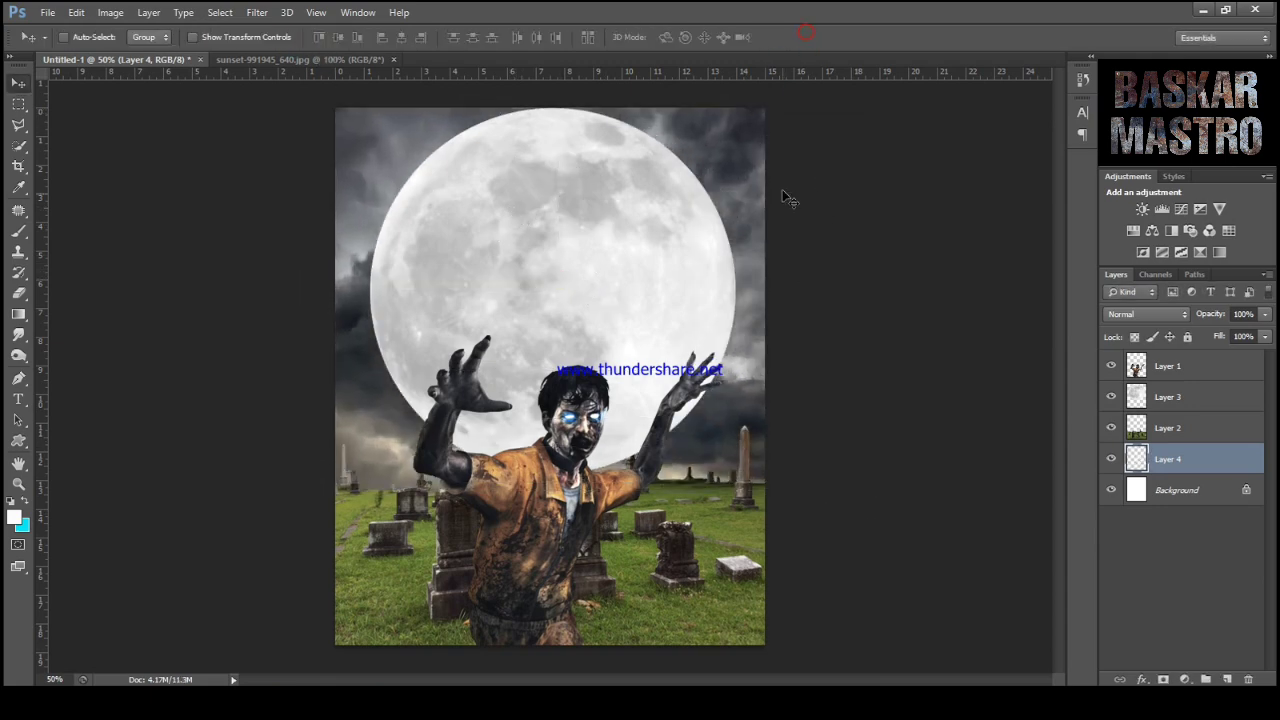
Shrink the moon layer to roughly half its size and center it above and behind the zombie's head.
click(1180, 401)
mouse_move(650, 267)
mouse_down()
mouse_move(857, 266)
mouse_move(650, 267)
mouse_move(666, 271)
mouse_up()
key(ctrl+t)
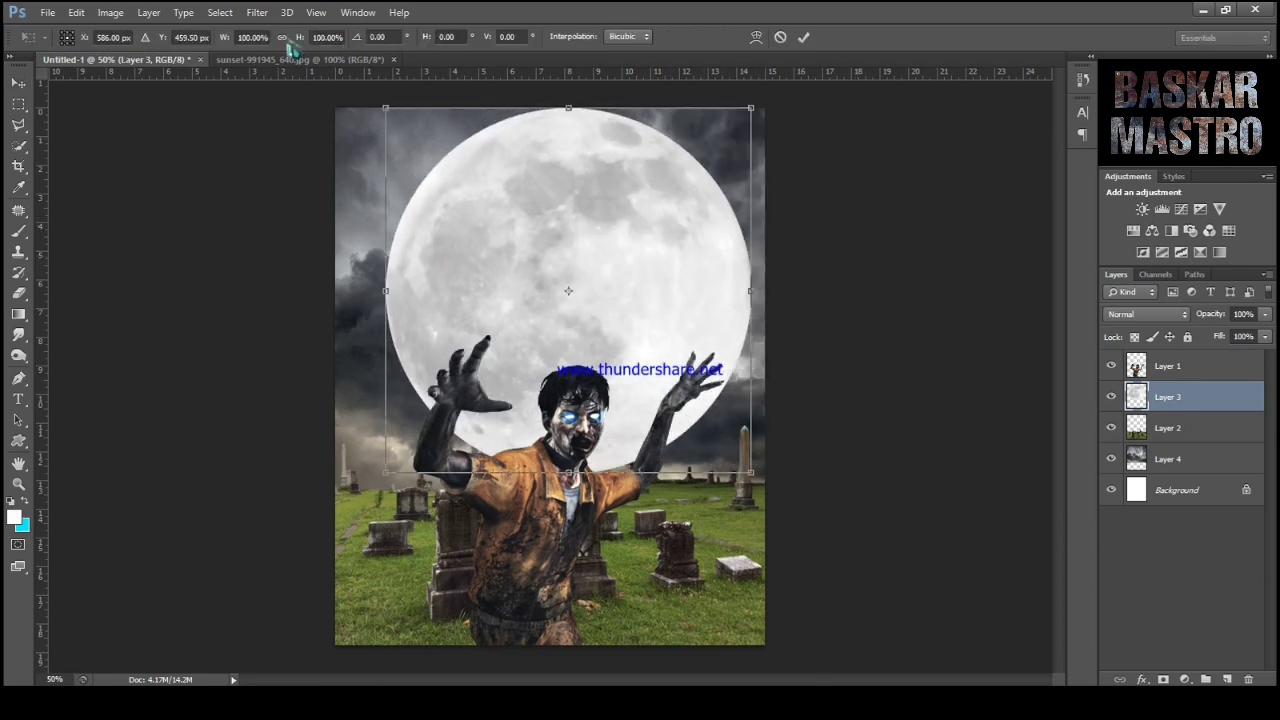
drag(750, 472, 616, 339)
drag(556, 253, 602, 306)
drag(667, 396, 639, 365)
drag(600, 267, 614, 322)
click(803, 37)
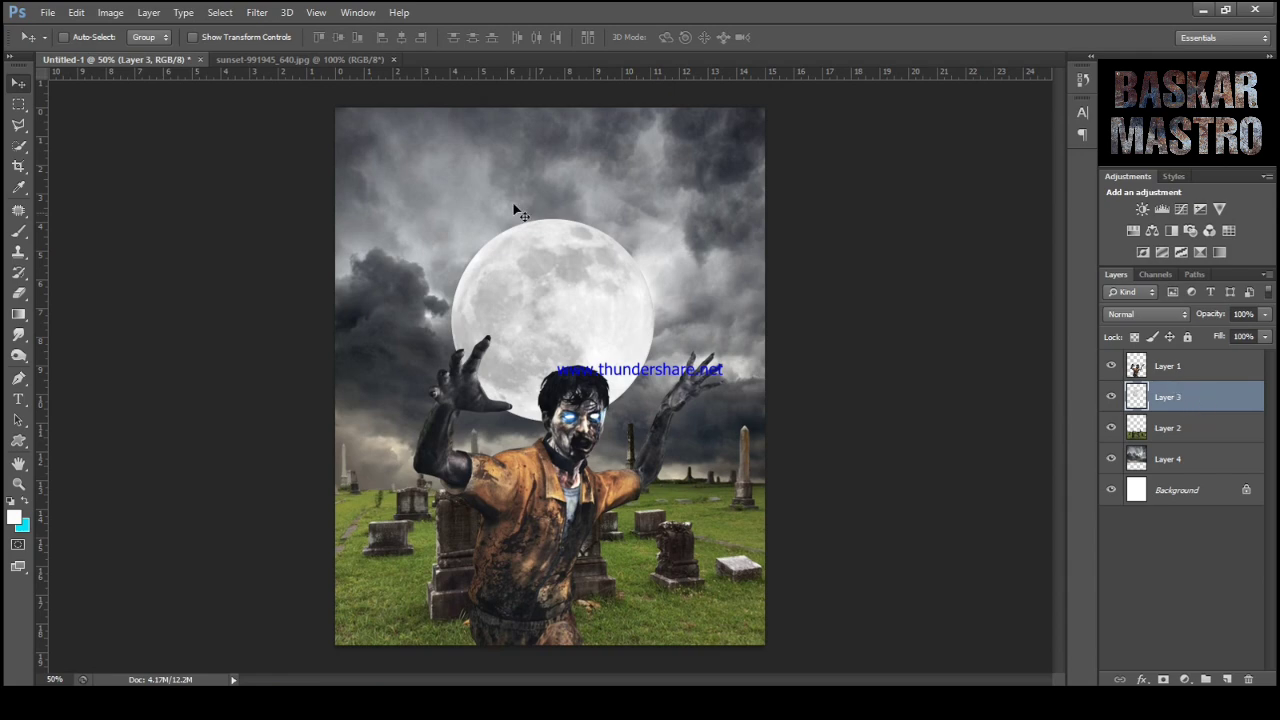
Open the R.I.P. gravestone image "pngimg.com - gravestone_PNG54 (1).png" from the RAW folder.
click(48, 12)
click(80, 46)
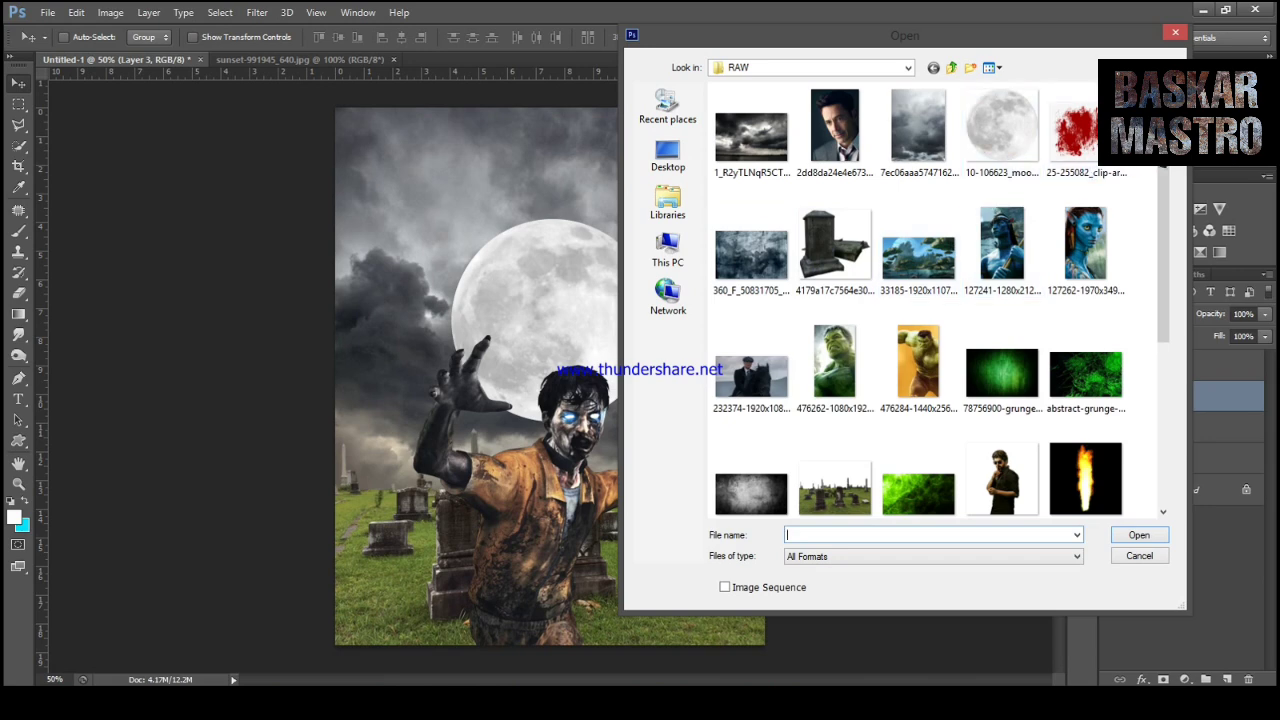
mouse_move(1160, 148)
mouse_down()
mouse_move(1163, 182)
mouse_move(1163, 164)
mouse_up()
drag(955, 48, 1003, 53)
click(883, 245)
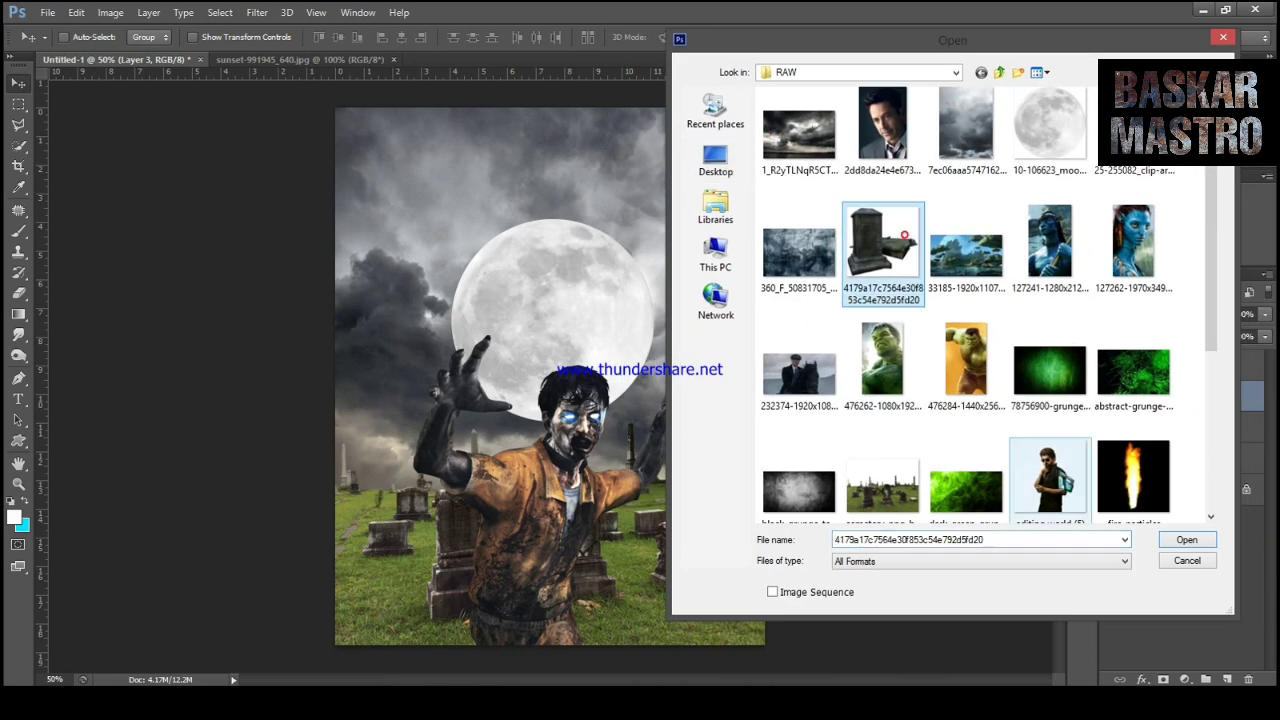
drag(1213, 263, 1191, 424)
click(798, 445)
click(1187, 540)
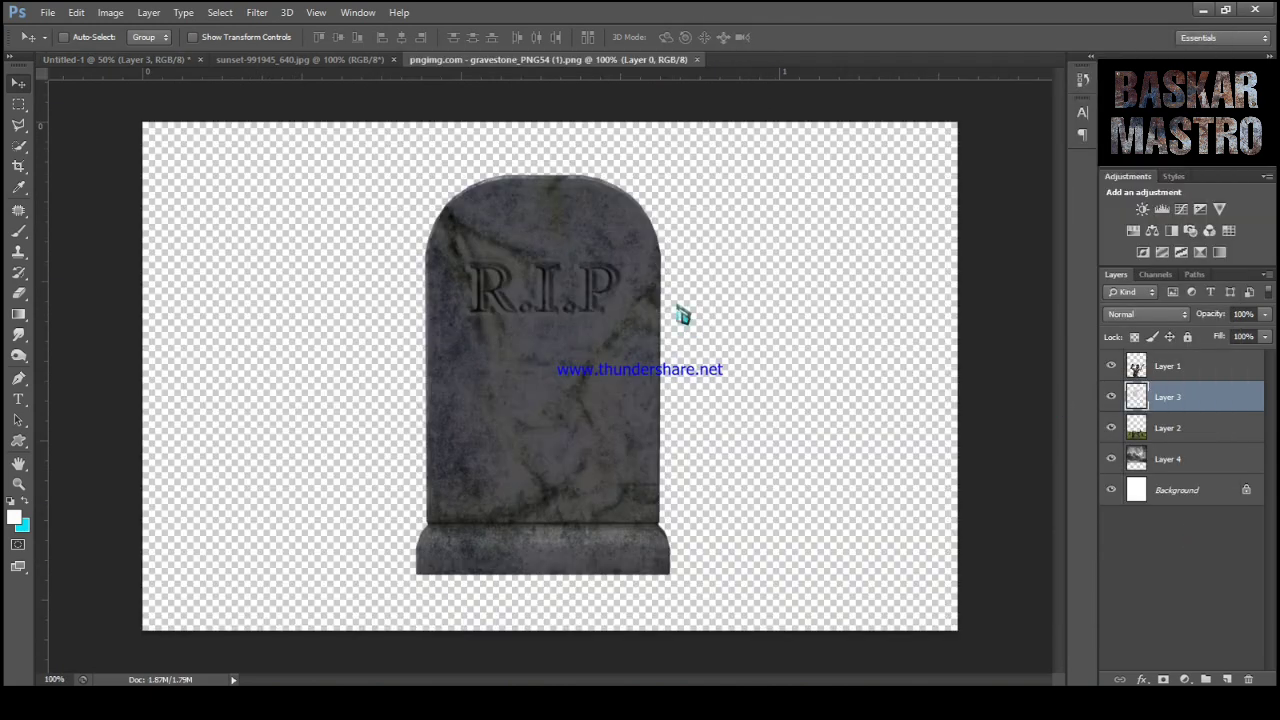
Copy the gravestone into the composition, tilted slightly clockwise and partly cropped by the canvas's lower-right corner.
drag(680, 314, 774, 555)
key(ctrl+t)
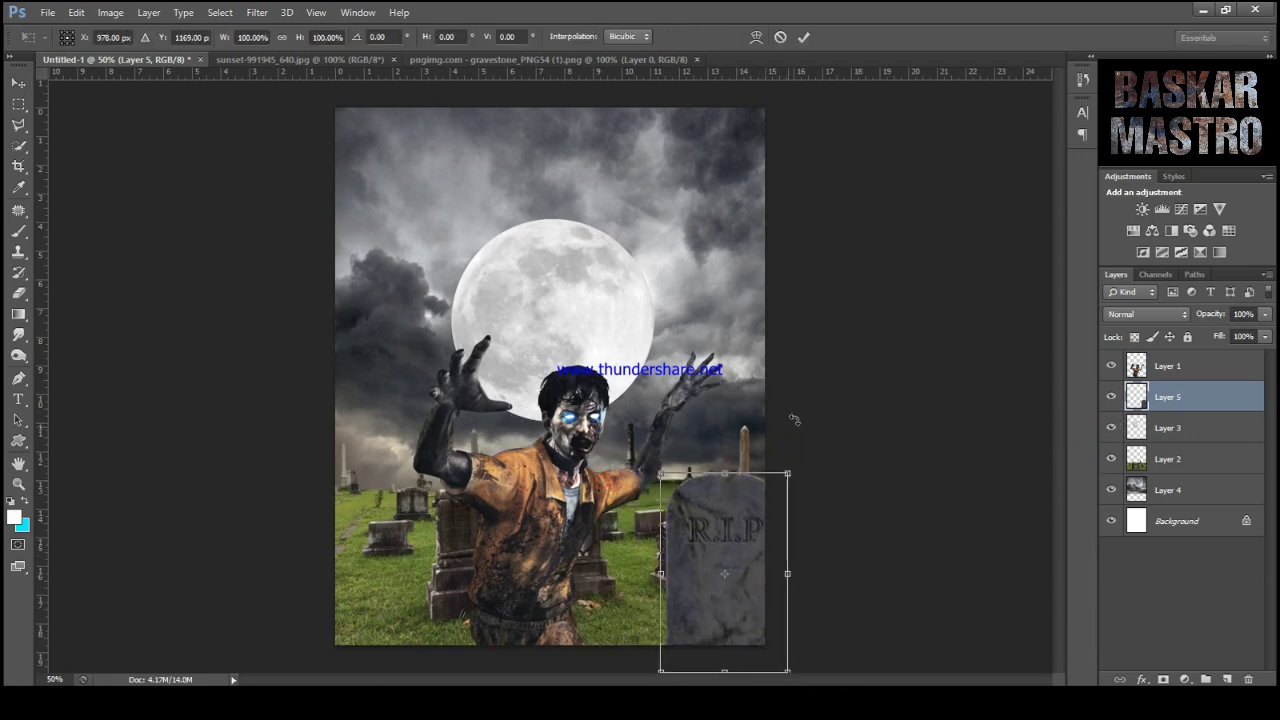
drag(794, 423, 805, 416)
drag(772, 519, 802, 496)
click(803, 37)
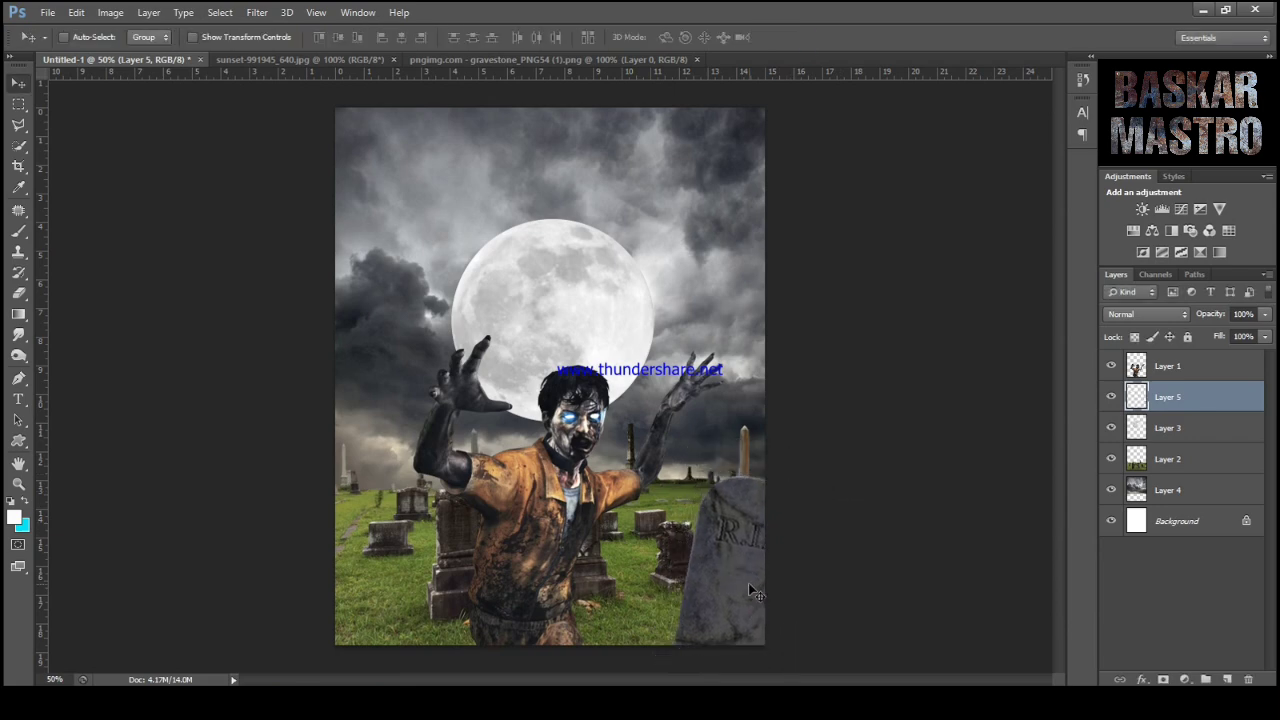
drag(748, 582, 742, 590)
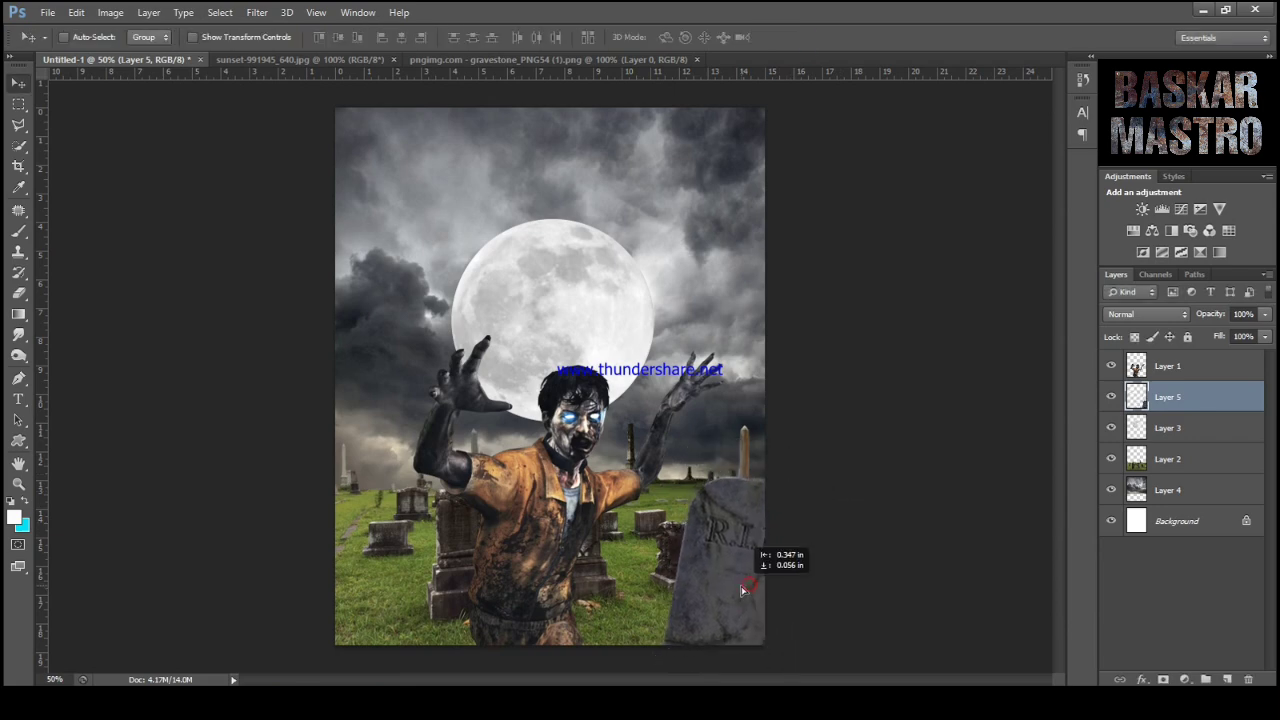
Add a Curves adjustment above the zombie layer and slightly lower the midpoints of the RGB and Red curves.
click(1190, 376)
click(1181, 209)
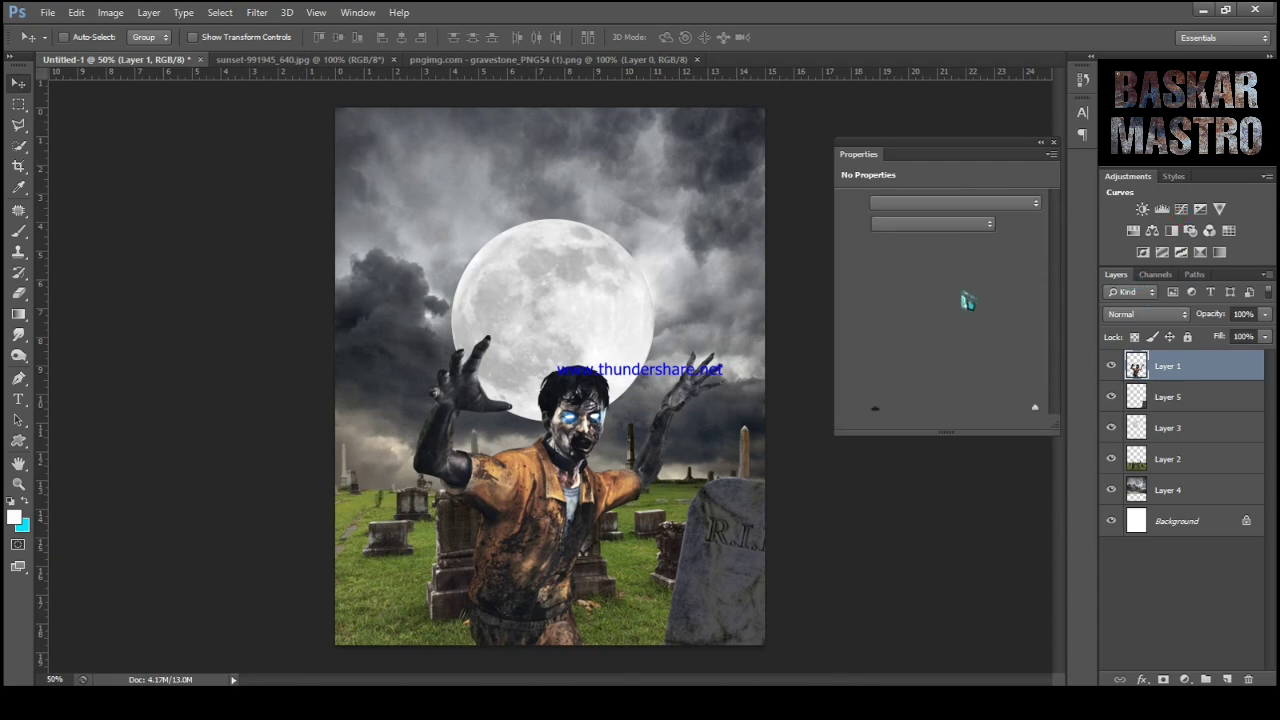
drag(957, 317, 955, 325)
click(935, 224)
click(935, 245)
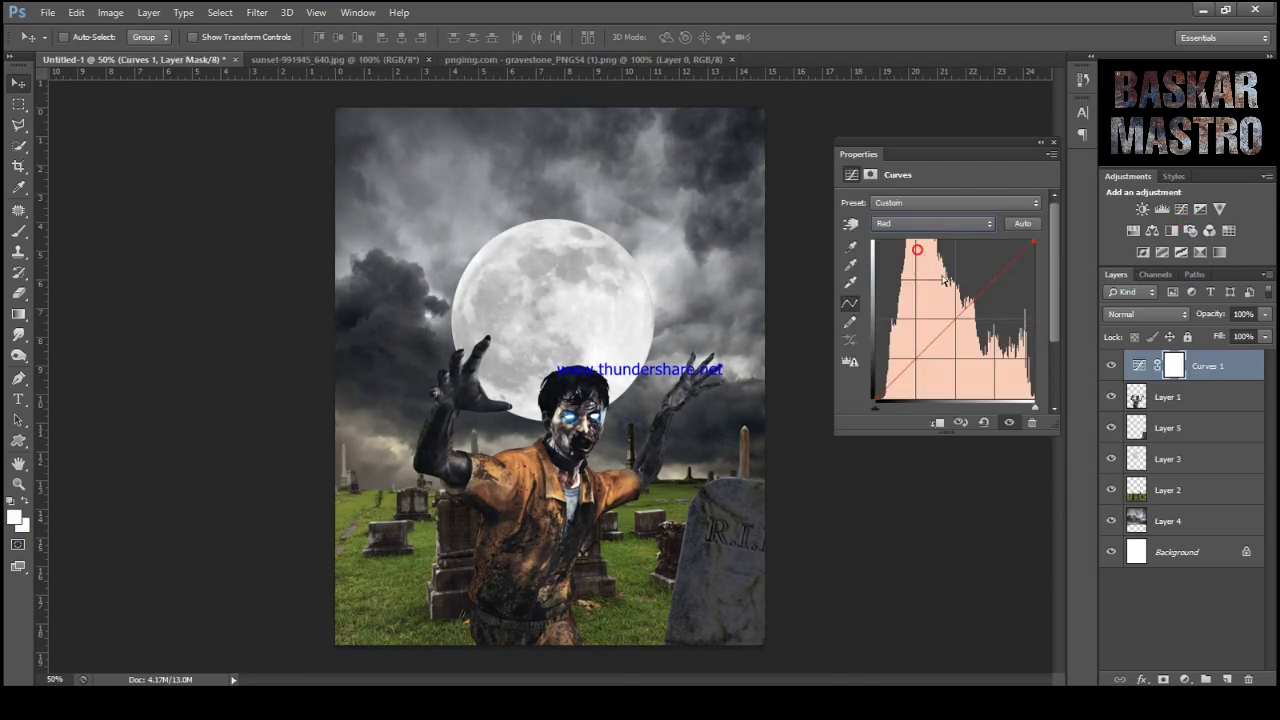
click(952, 323)
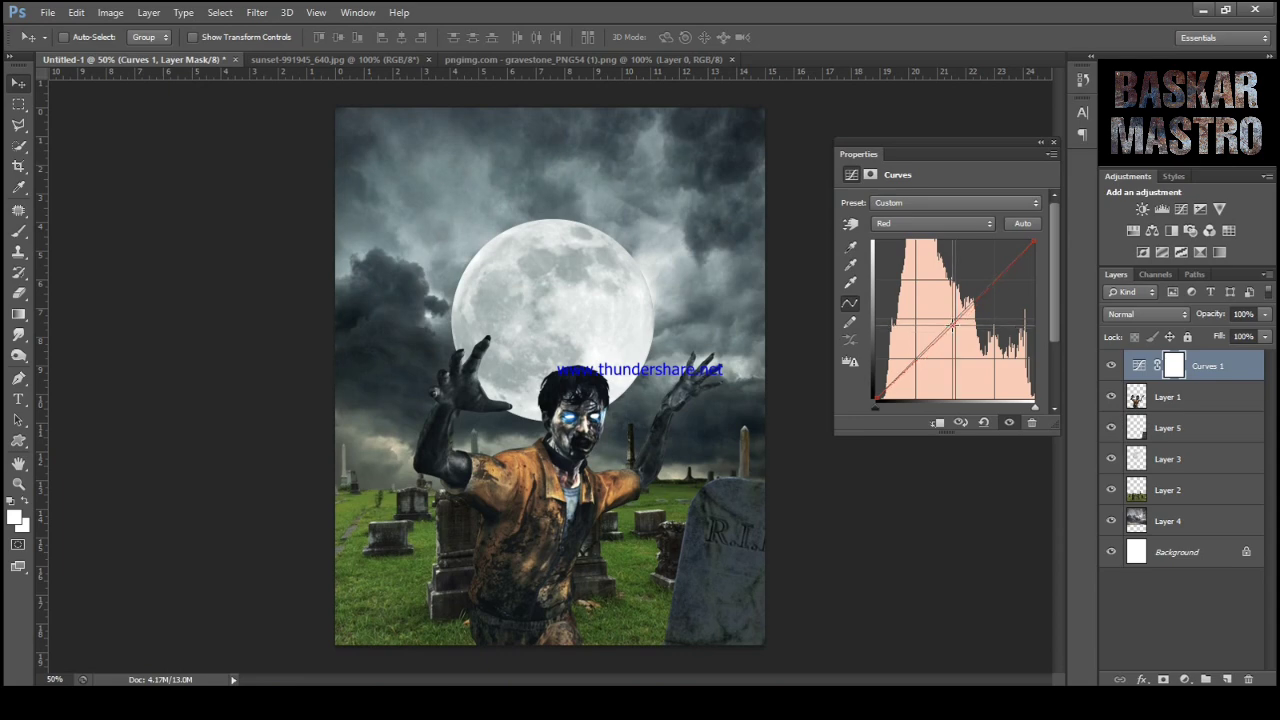
Slightly lower the Green curve's midpoint and fine-tune the shadow endpoint of the Curves adjustment.
click(932, 224)
click(911, 262)
click(954, 318)
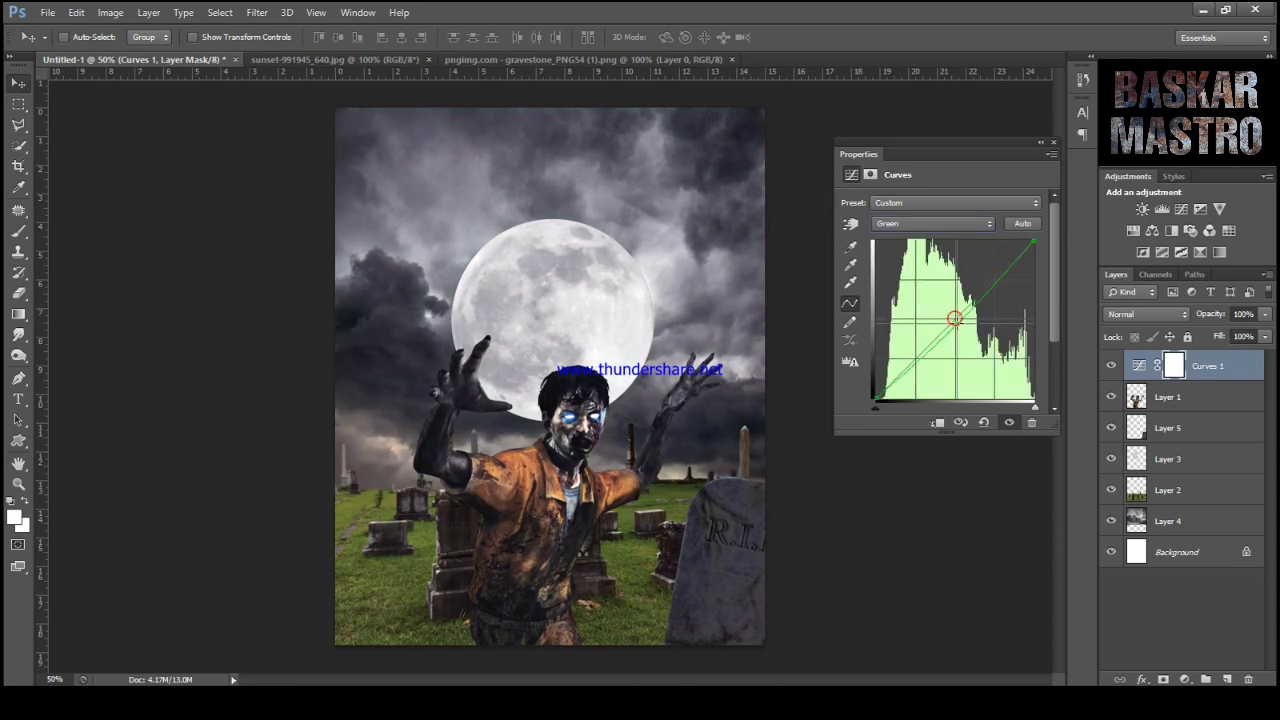
drag(957, 322, 953, 325)
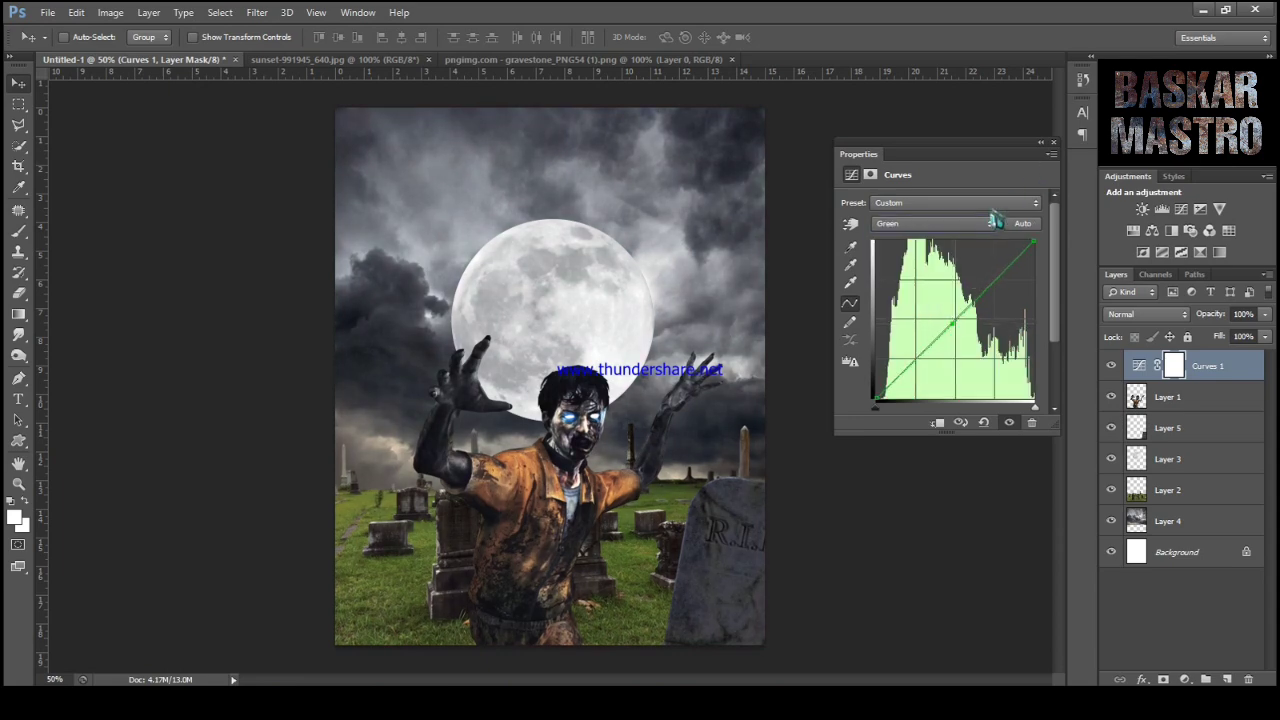
drag(880, 410, 881, 412)
click(1055, 142)
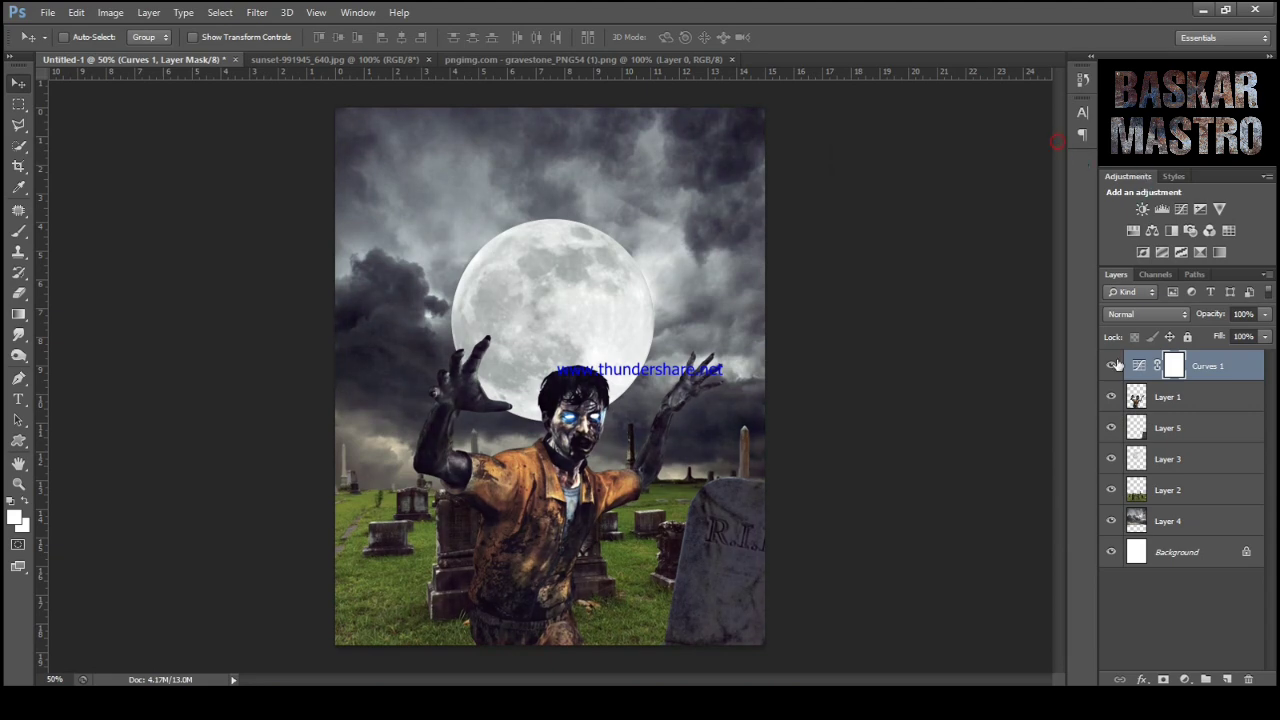
click(1111, 368)
click(1111, 368)
Raise the moon layer's brightness to 14 with a Brightness/Contrast adjustment.
click(1200, 430)
click(1190, 470)
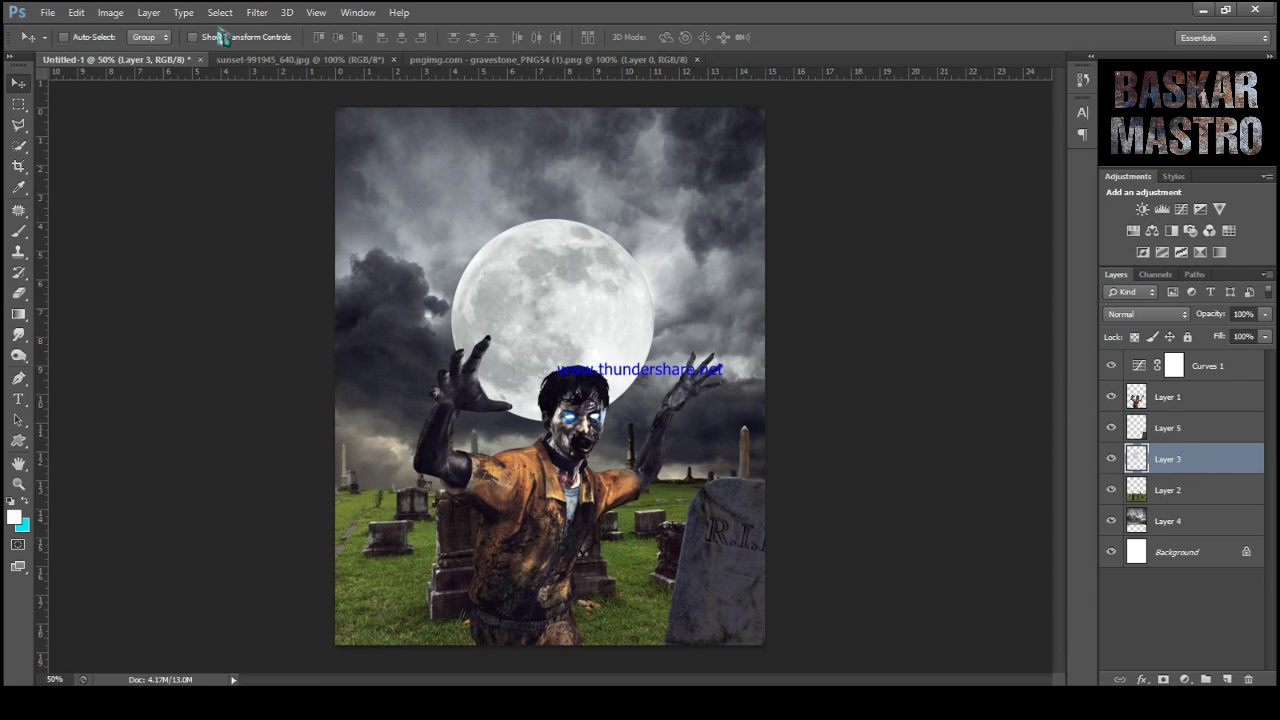
click(110, 12)
mouse_move(149, 52)
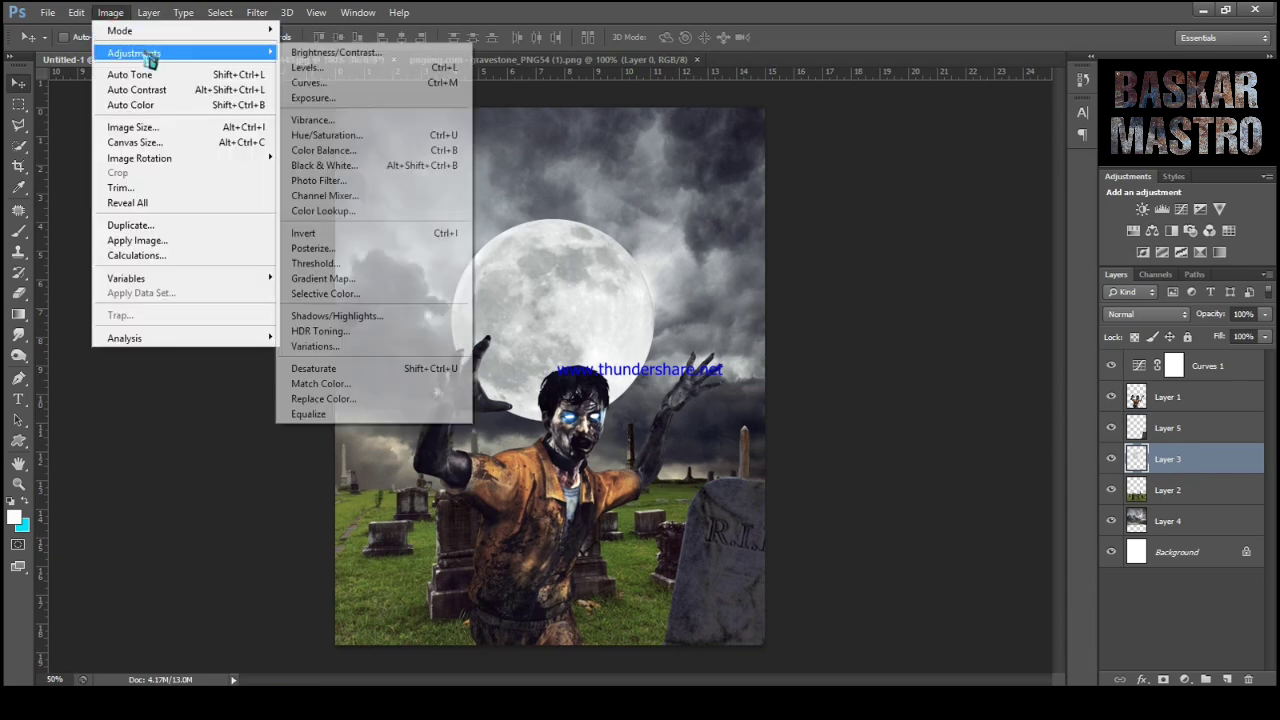
click(362, 62)
drag(806, 268, 817, 283)
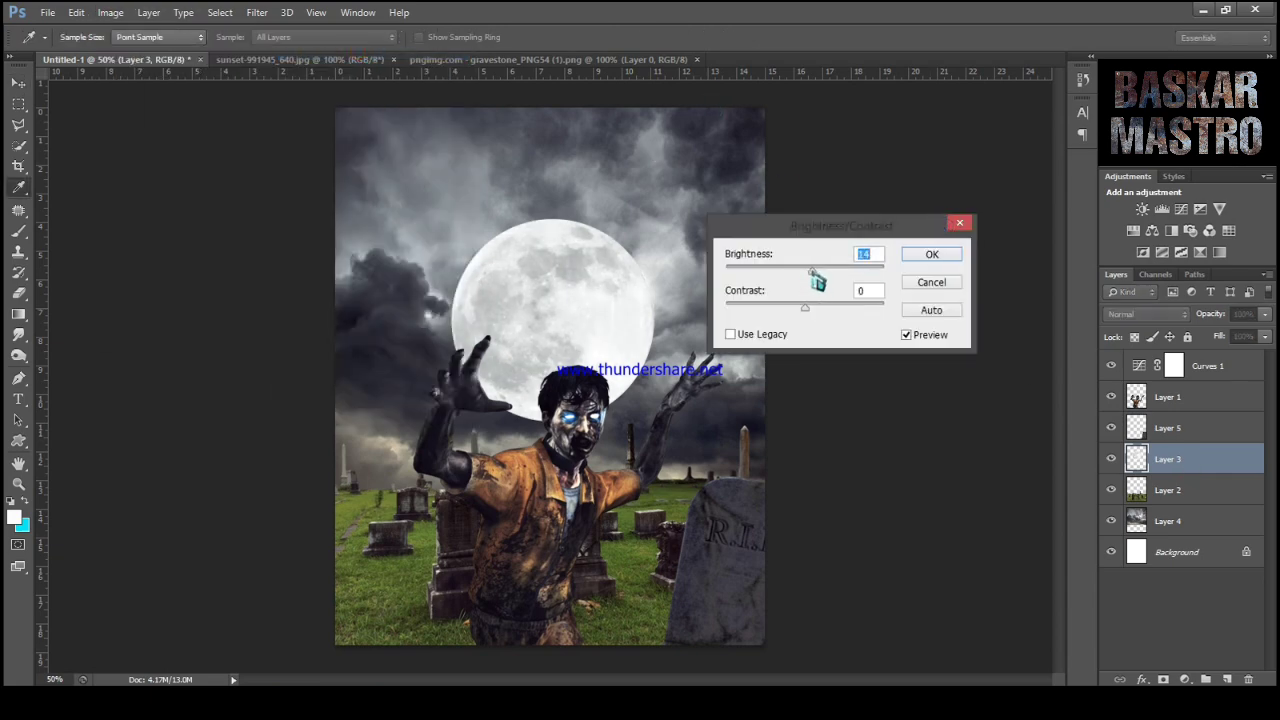
click(935, 256)
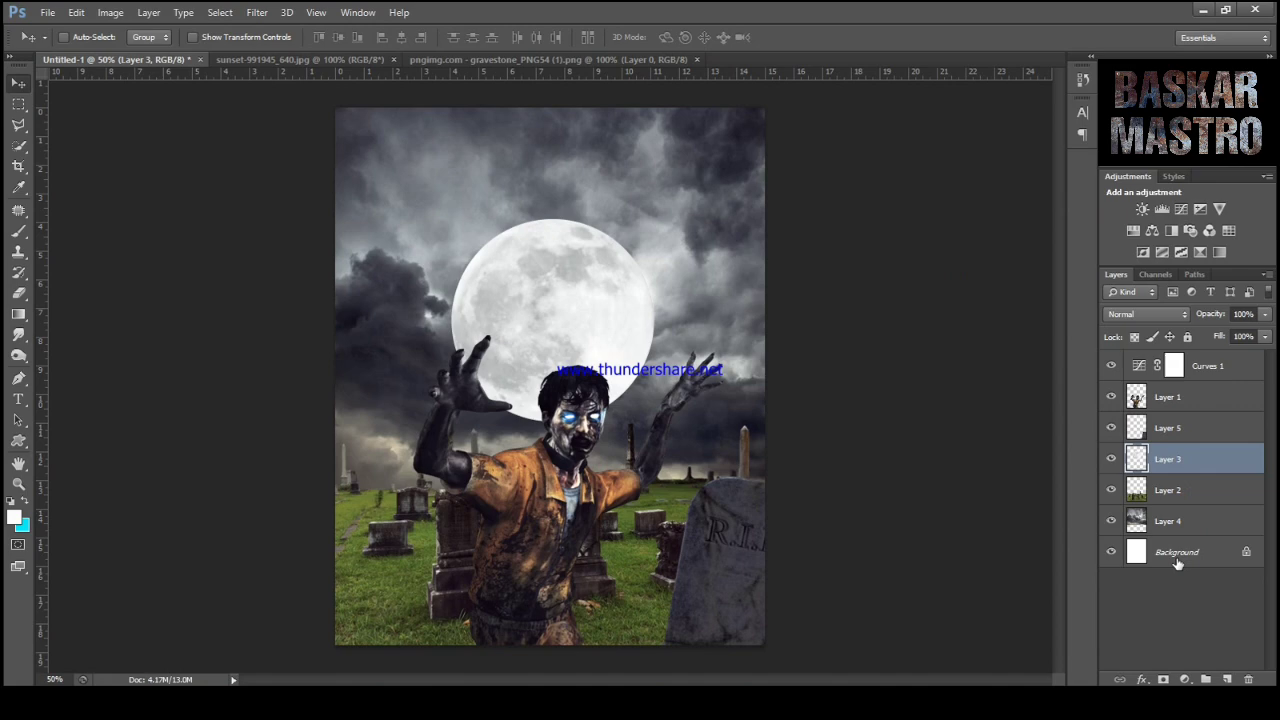
Add a white Inner Glow to the moon layer with a size of 133 px.
click(1145, 681)
click(1168, 489)
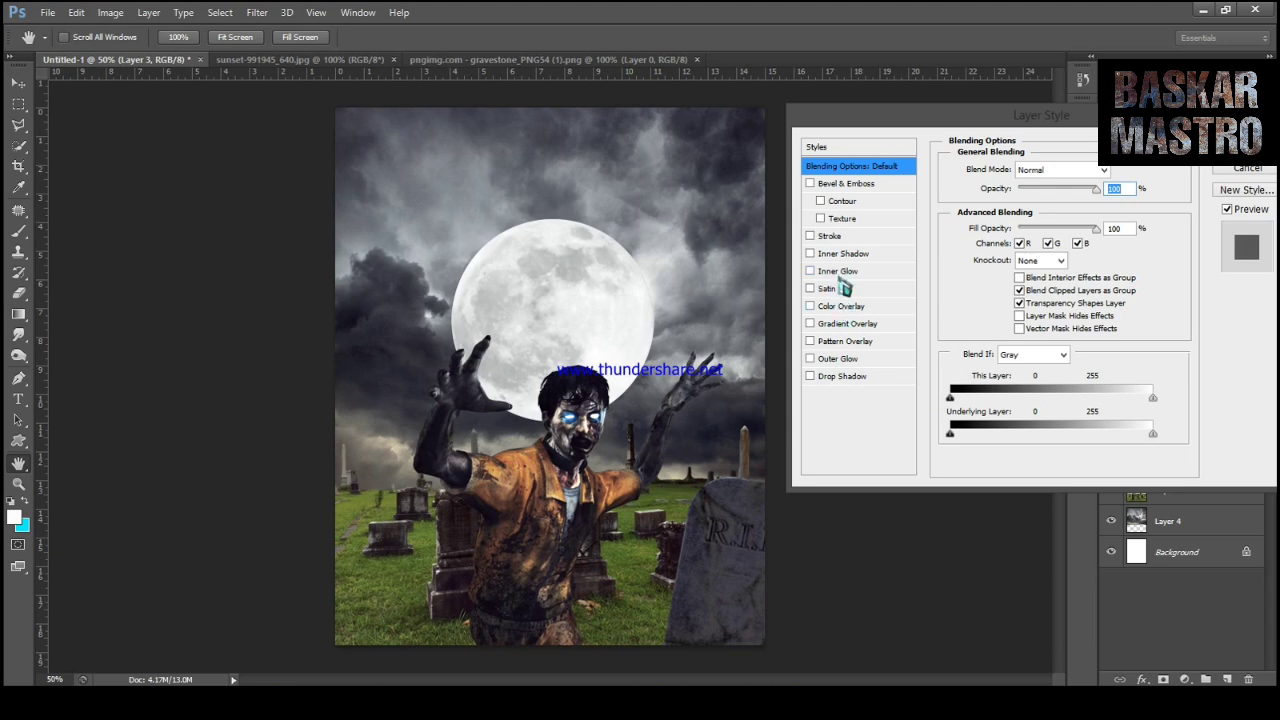
click(838, 271)
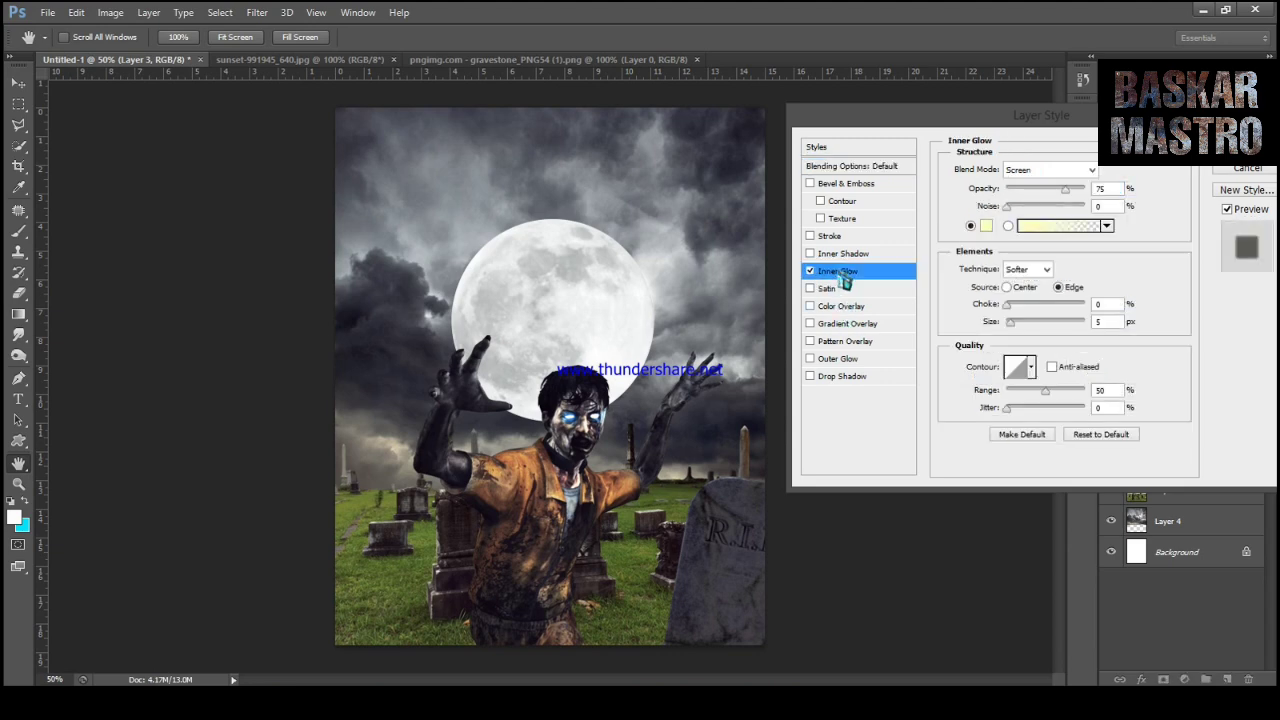
click(986, 226)
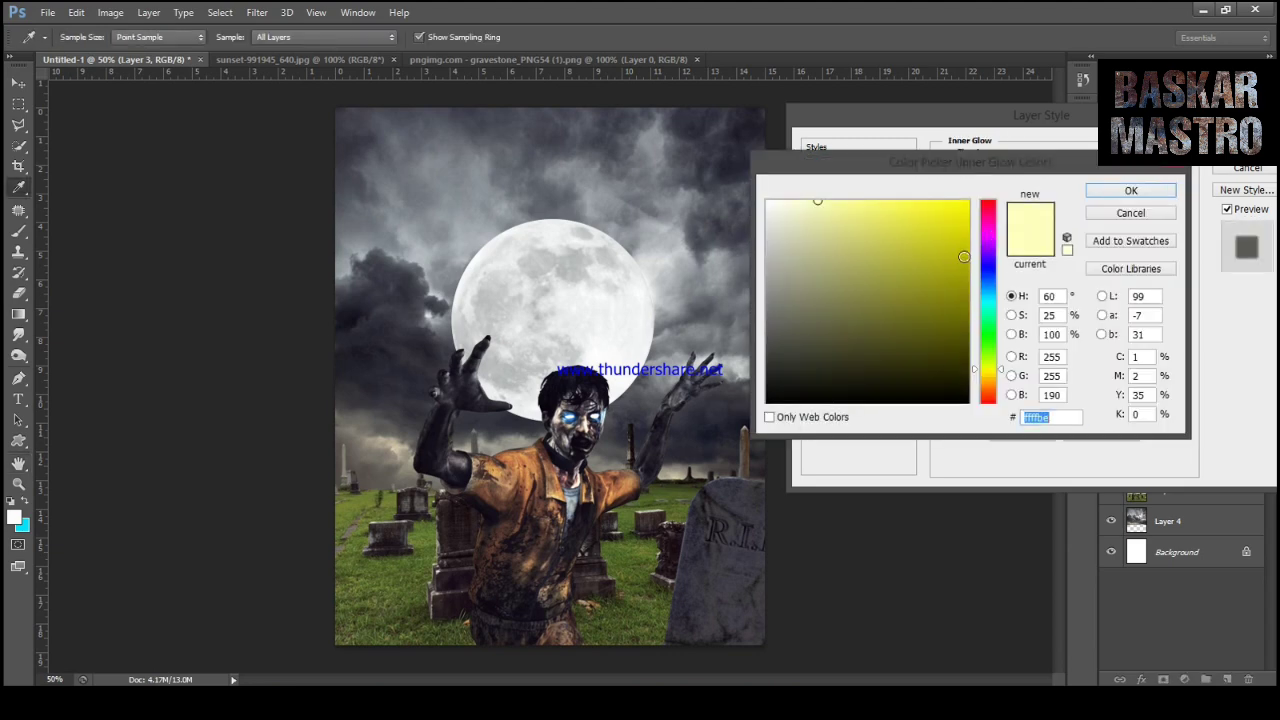
click(1131, 190)
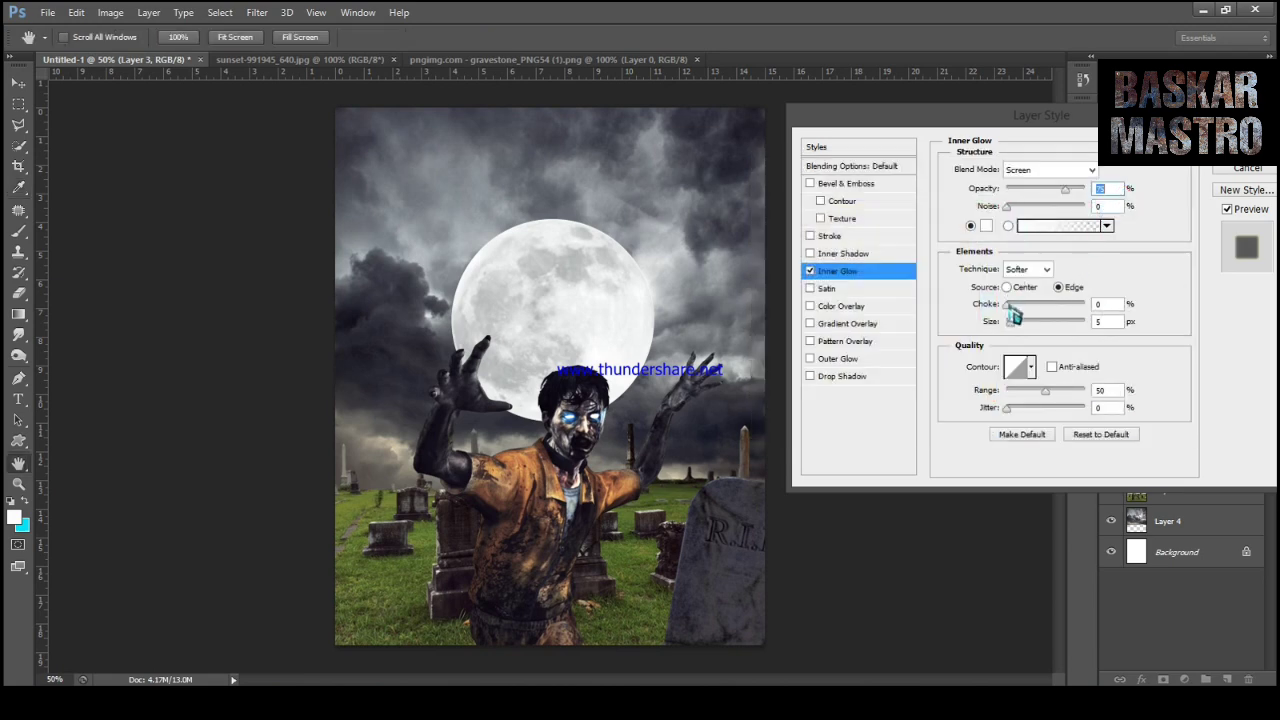
drag(1012, 328, 1052, 324)
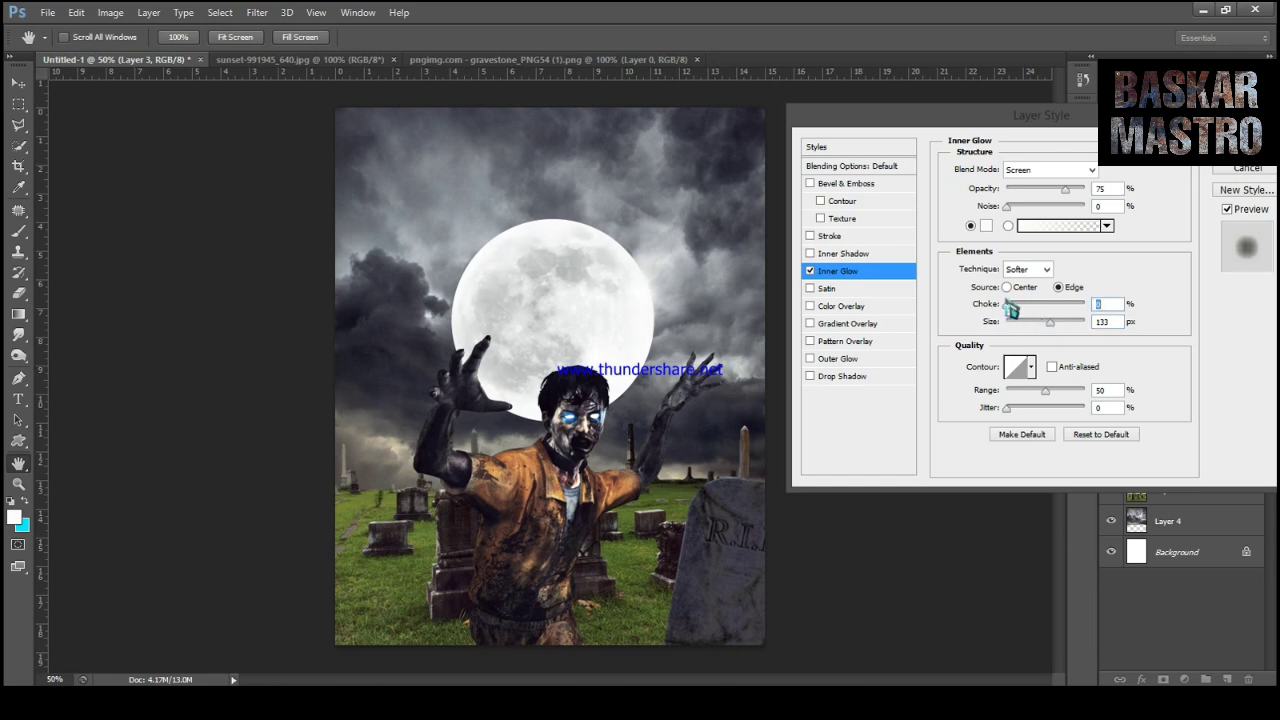
Add a white Outer Glow to the moon layer, enlarge it into a broad halo, and apply the layer style.
click(840, 358)
click(987, 227)
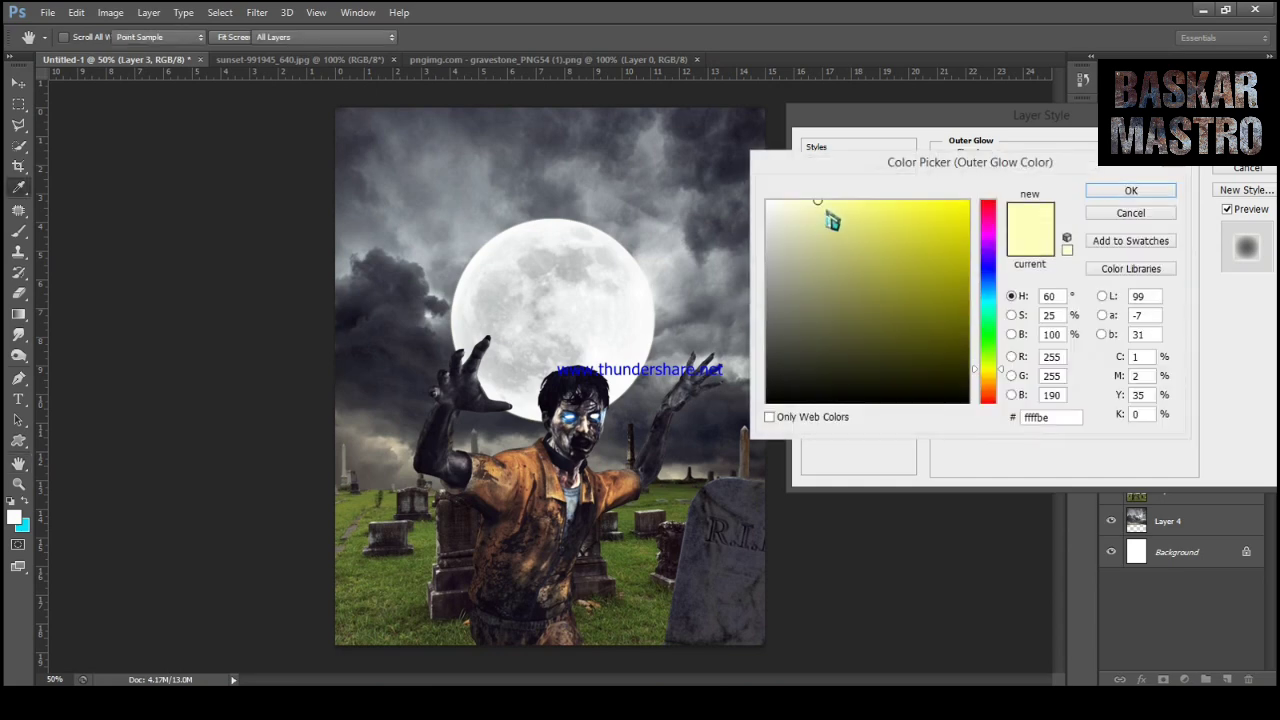
click(1120, 192)
drag(1008, 289, 1028, 310)
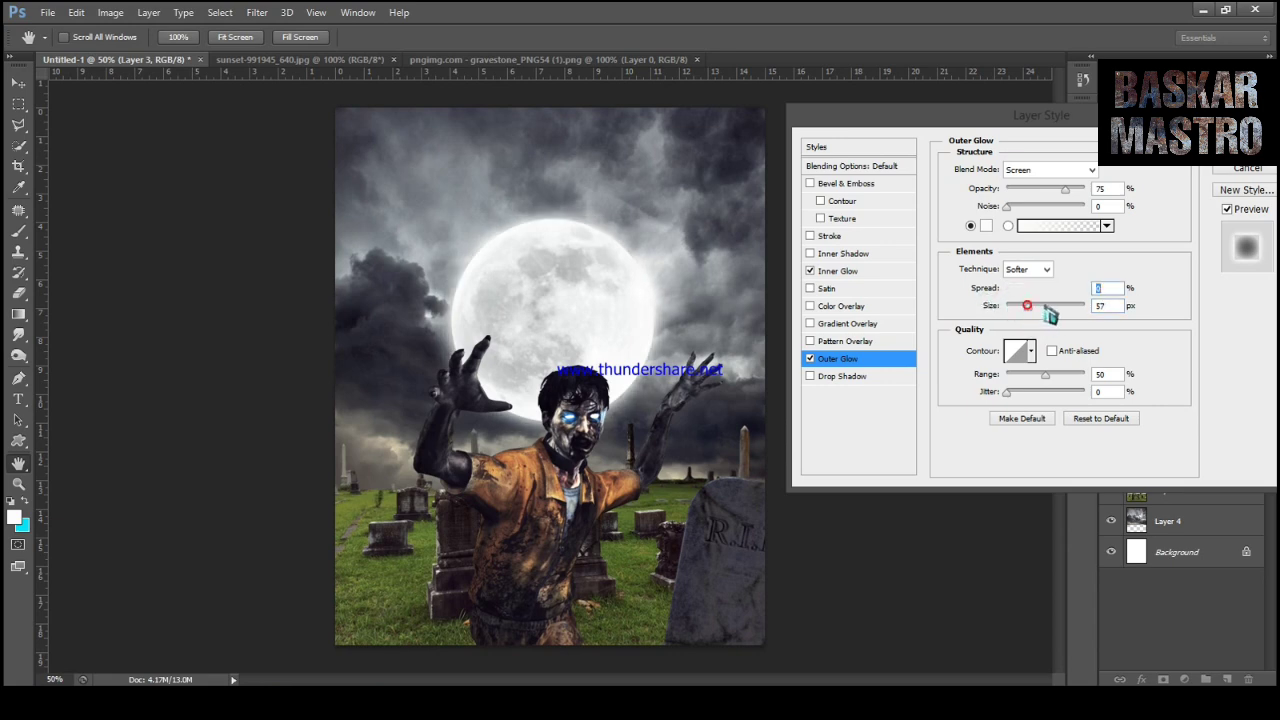
drag(1027, 305, 1052, 316)
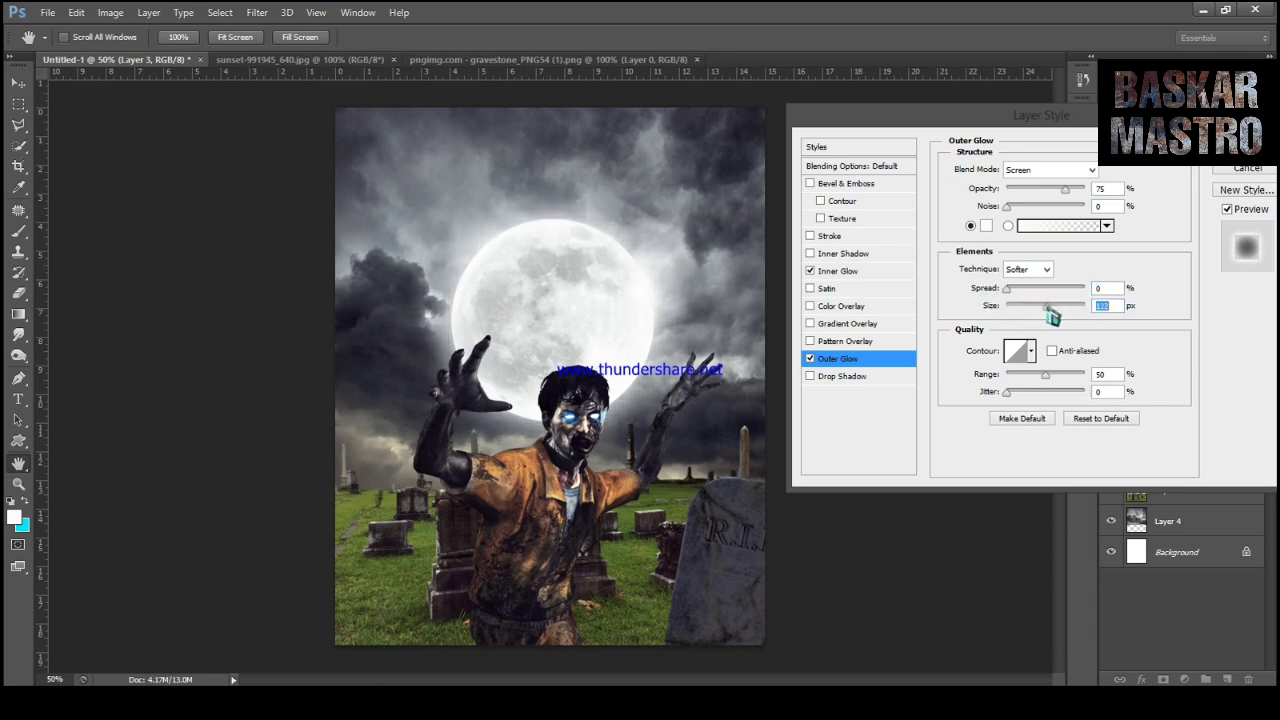
click(1246, 147)
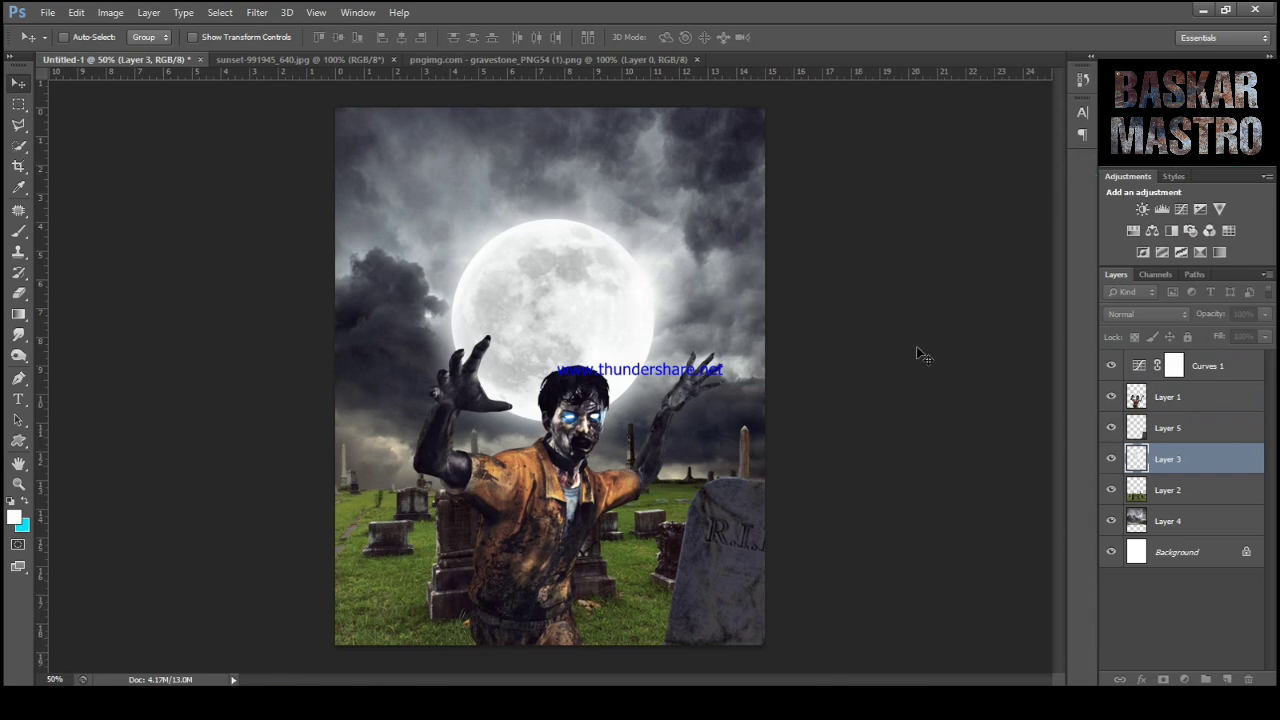
Create a new layer directly above the zombie layer and clip it to the zombie.
click(1177, 401)
click(1228, 680)
right_click(1195, 400)
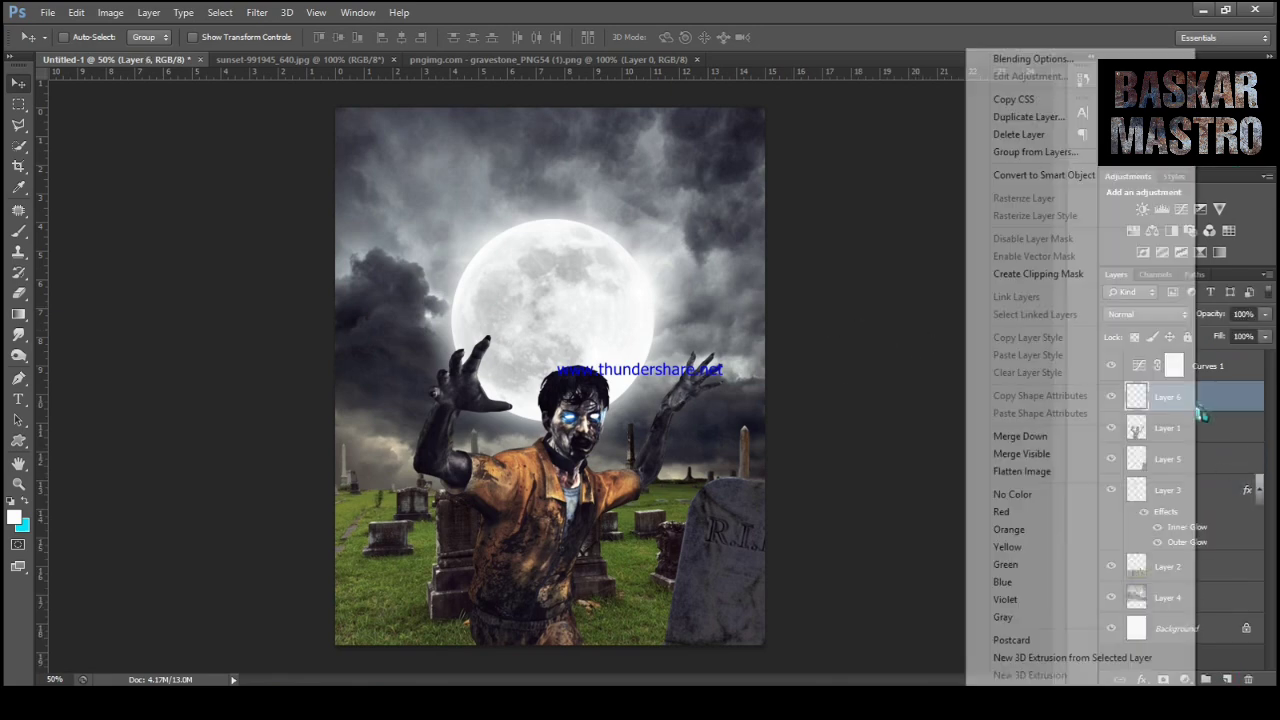
click(1038, 273)
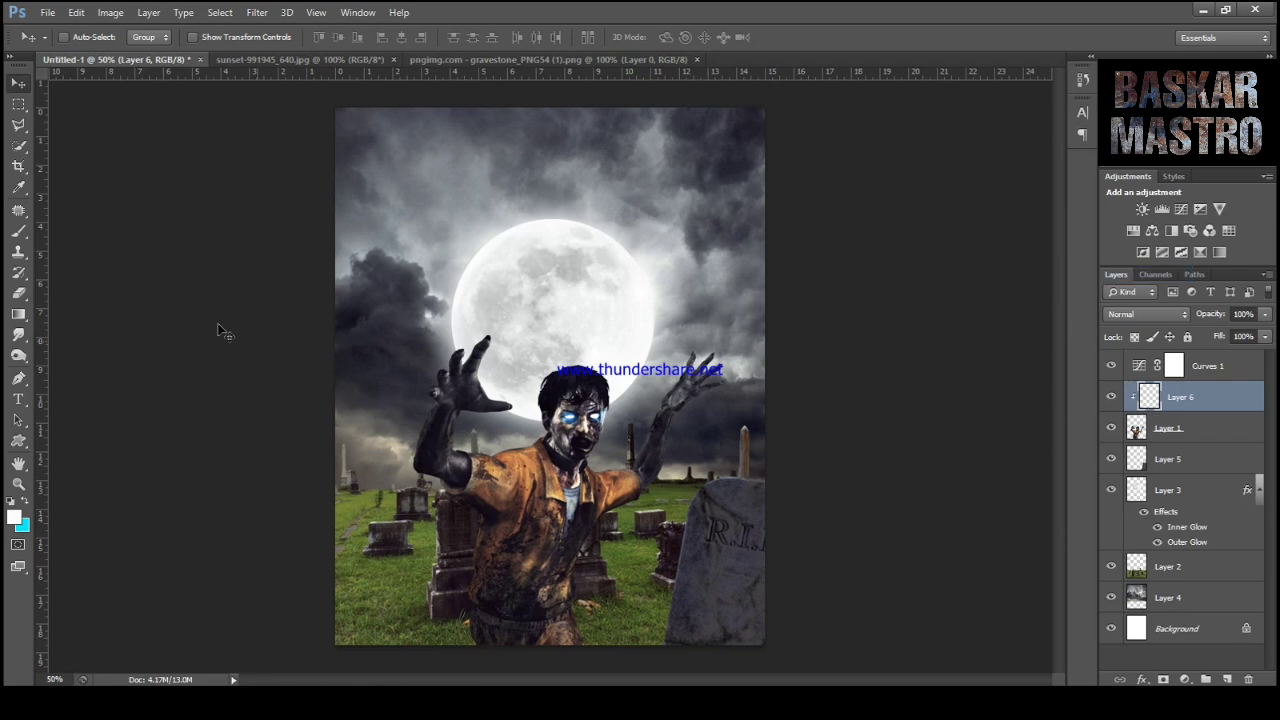
Paint along the top of the zombie's hair with a soft white 31 px brush and set the clipped layer to Soft Light.
click(18, 234)
key(ctrl+plus)
key(ctrl+plus)
key(ctrl+plus)
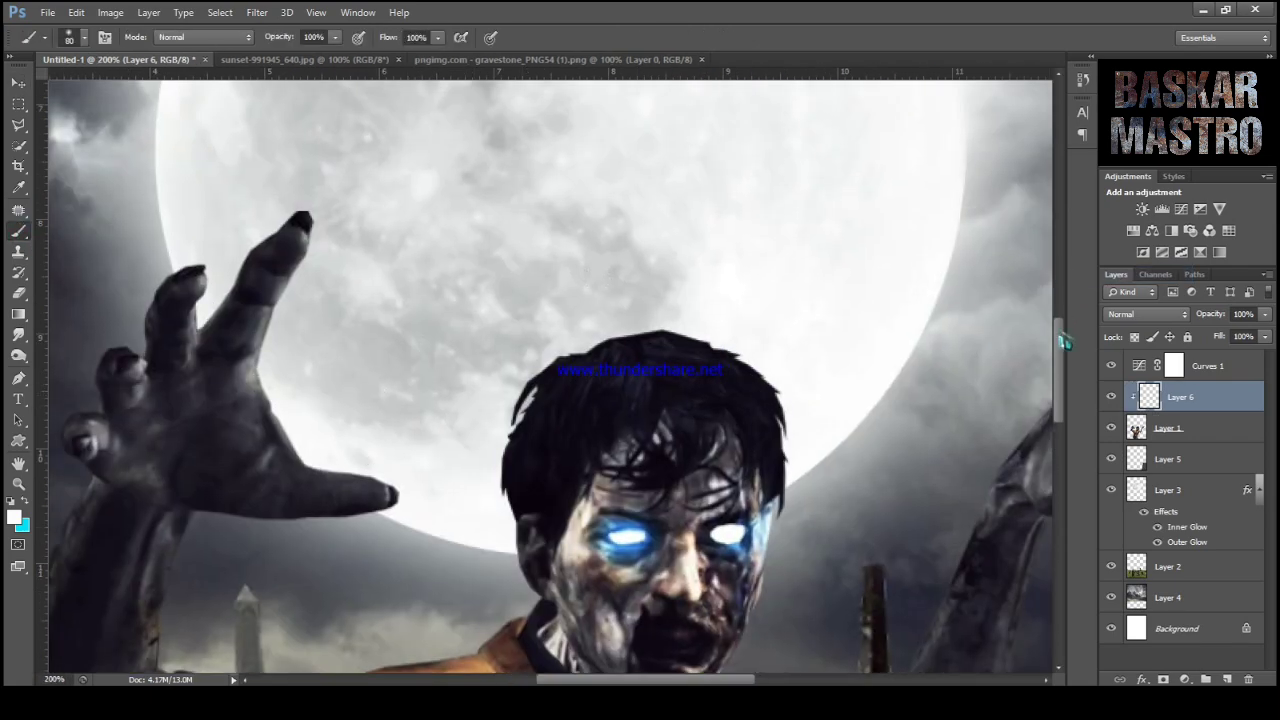
mouse_move(1063, 342)
mouse_down()
mouse_move(1063, 378)
mouse_move(1063, 367)
mouse_up()
click(84, 38)
click(52, 86)
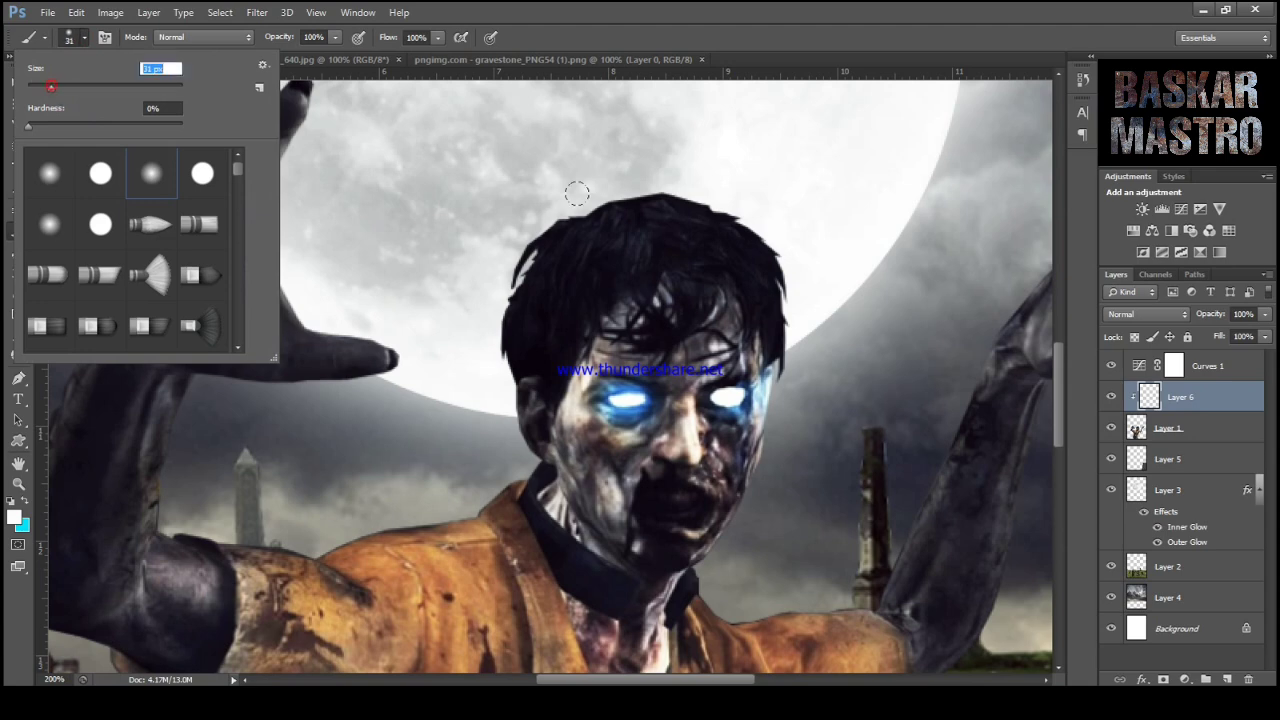
mouse_move(606, 200)
mouse_down()
mouse_move(574, 200)
mouse_move(621, 181)
mouse_up()
key(ctrl+z)
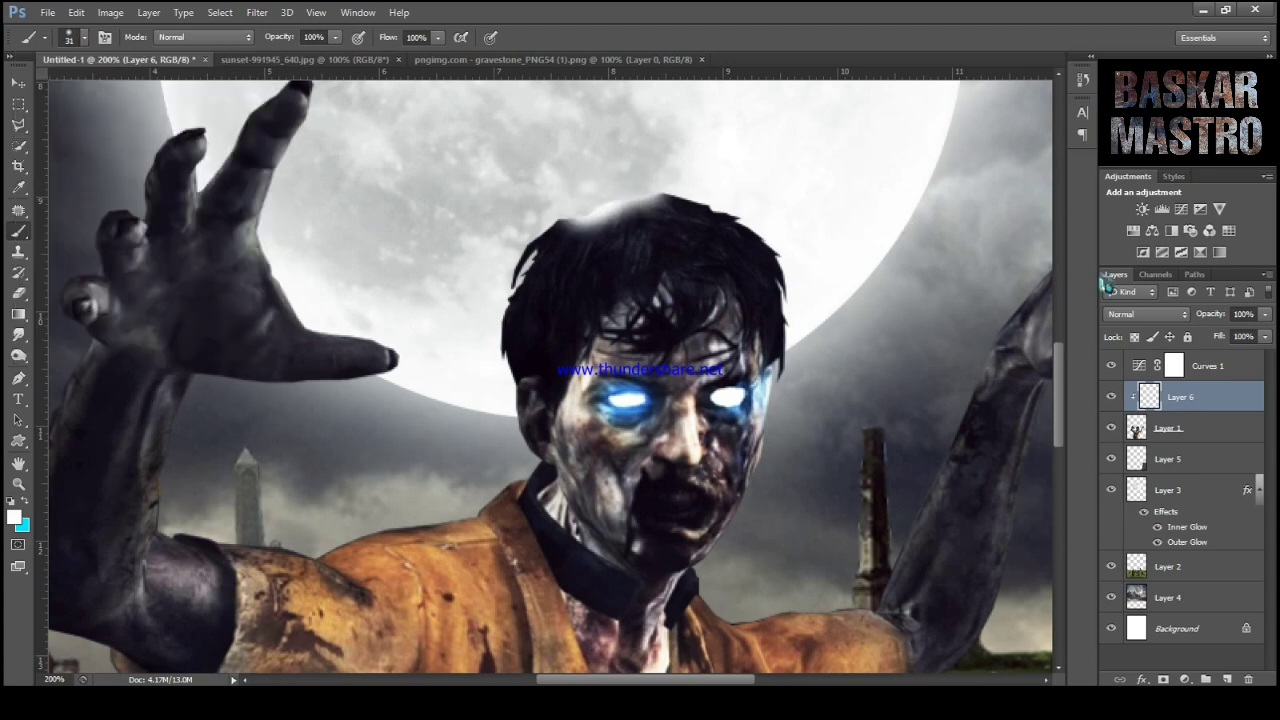
click(1148, 314)
click(1140, 225)
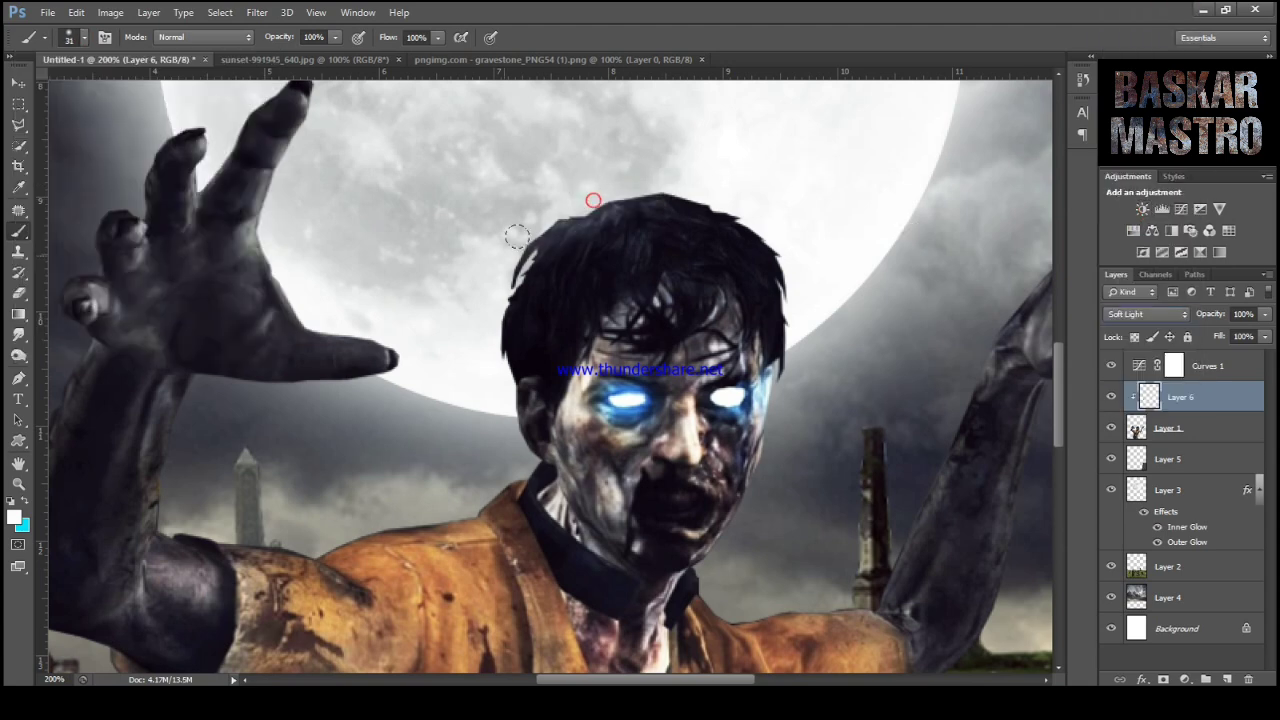
Brush white rim highlights along the zombie's shoulder, the outline of the hair and the side of the face.
mouse_move(489, 318)
mouse_down()
mouse_move(512, 451)
mouse_move(470, 510)
mouse_move(350, 553)
mouse_up()
drag(493, 487, 460, 525)
mouse_move(585, 196)
mouse_down()
mouse_move(703, 188)
mouse_move(714, 218)
mouse_move(780, 272)
mouse_move(778, 400)
mouse_up()
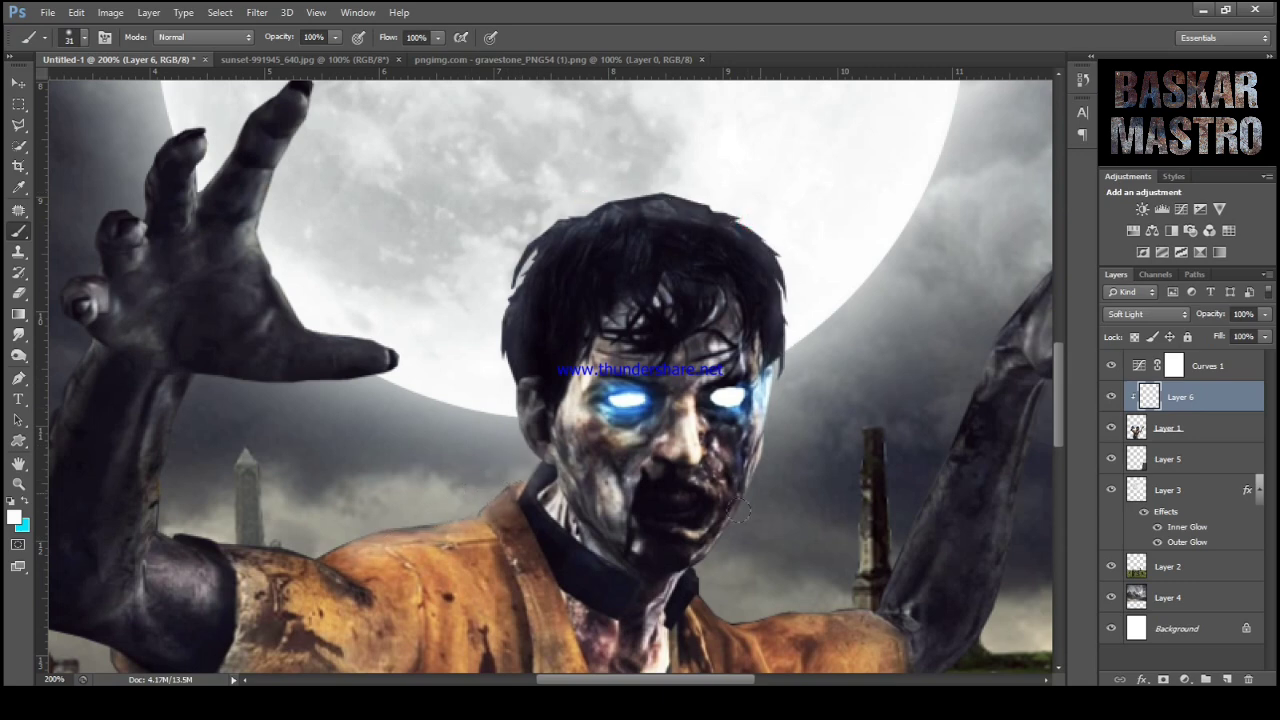
drag(760, 486, 735, 521)
Brush white highlights onto the palm, thumb, fingers and forearm of the zombie's hand that overlaps the moon.
drag(255, 254, 268, 196)
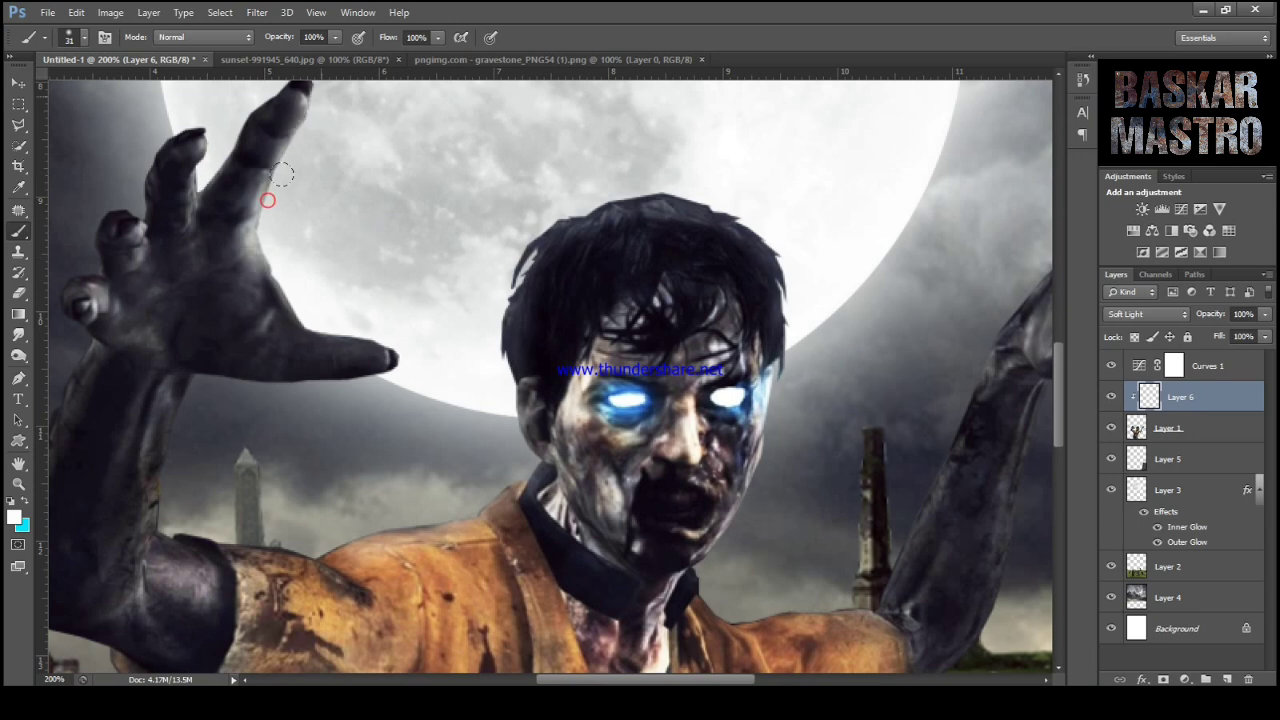
drag(307, 316, 415, 354)
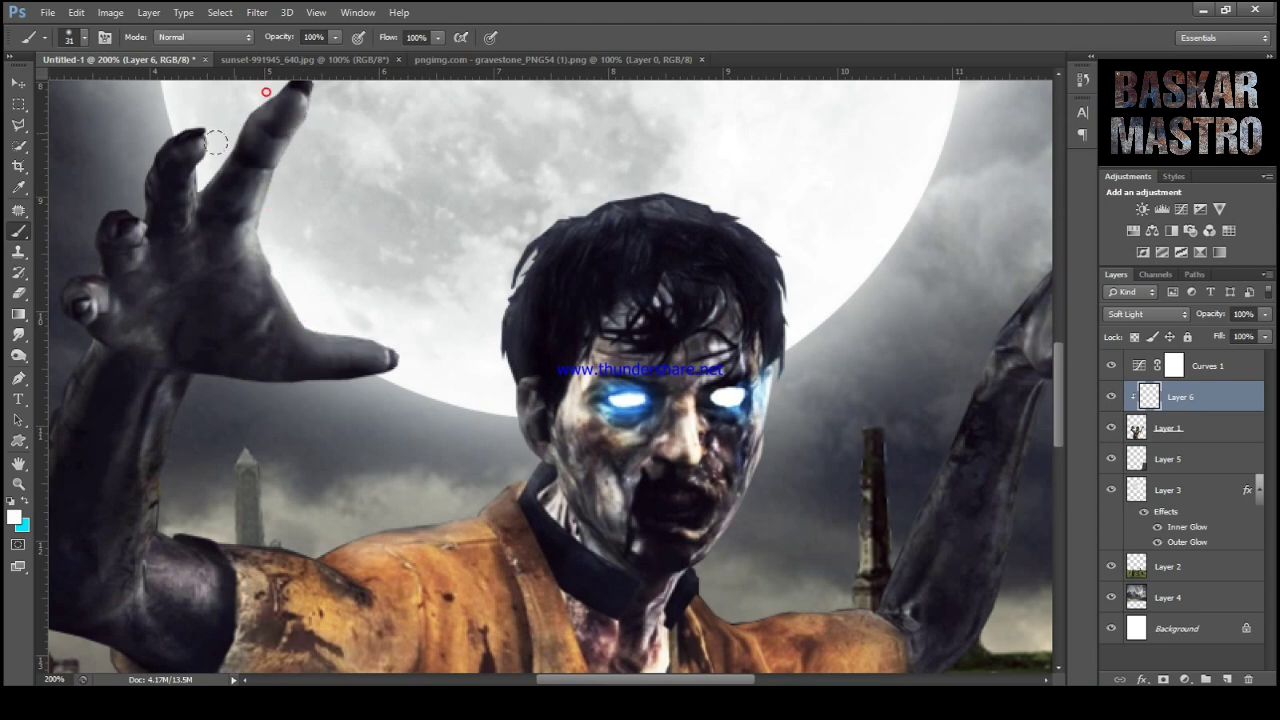
drag(1057, 372, 1057, 352)
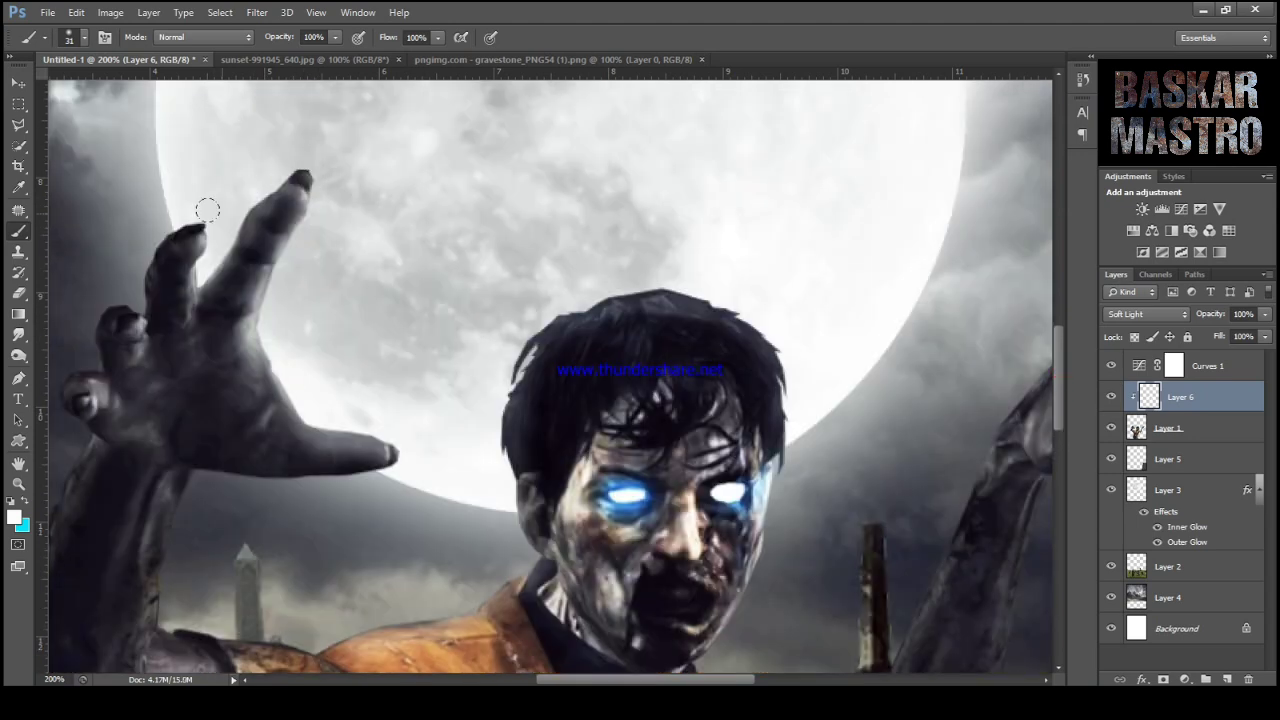
drag(218, 215, 180, 244)
drag(131, 320, 150, 375)
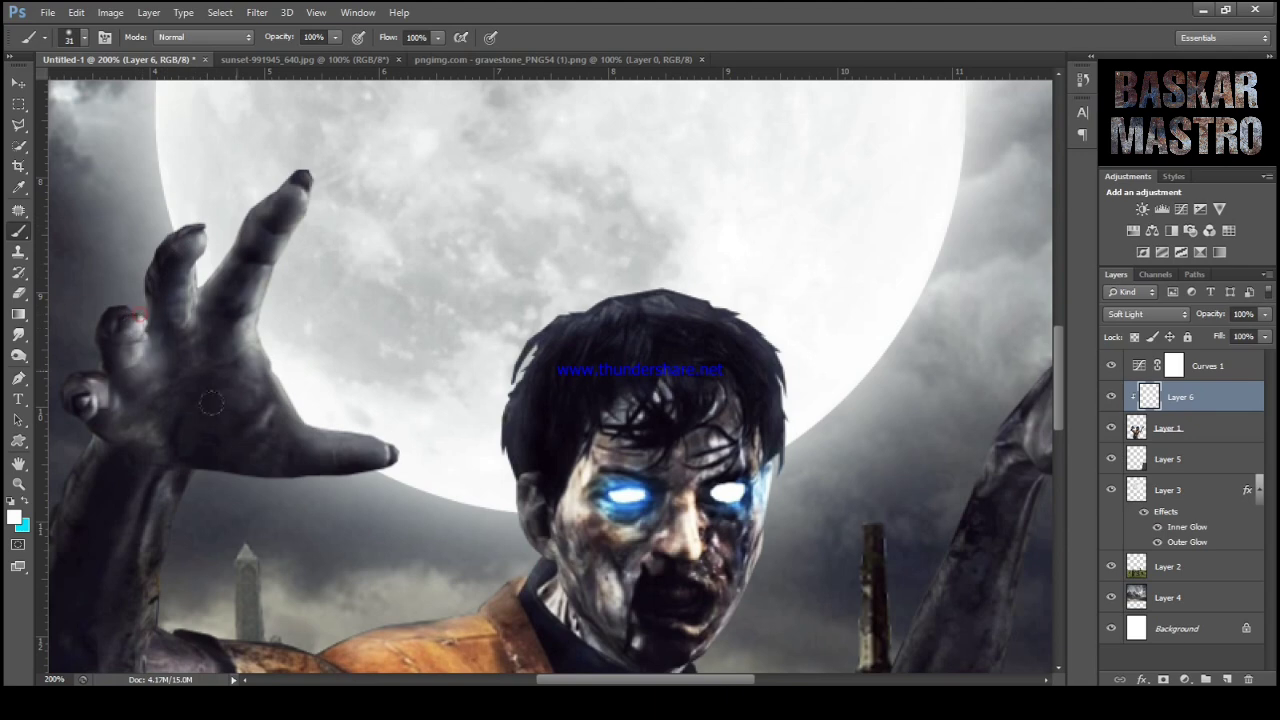
drag(174, 506, 166, 553)
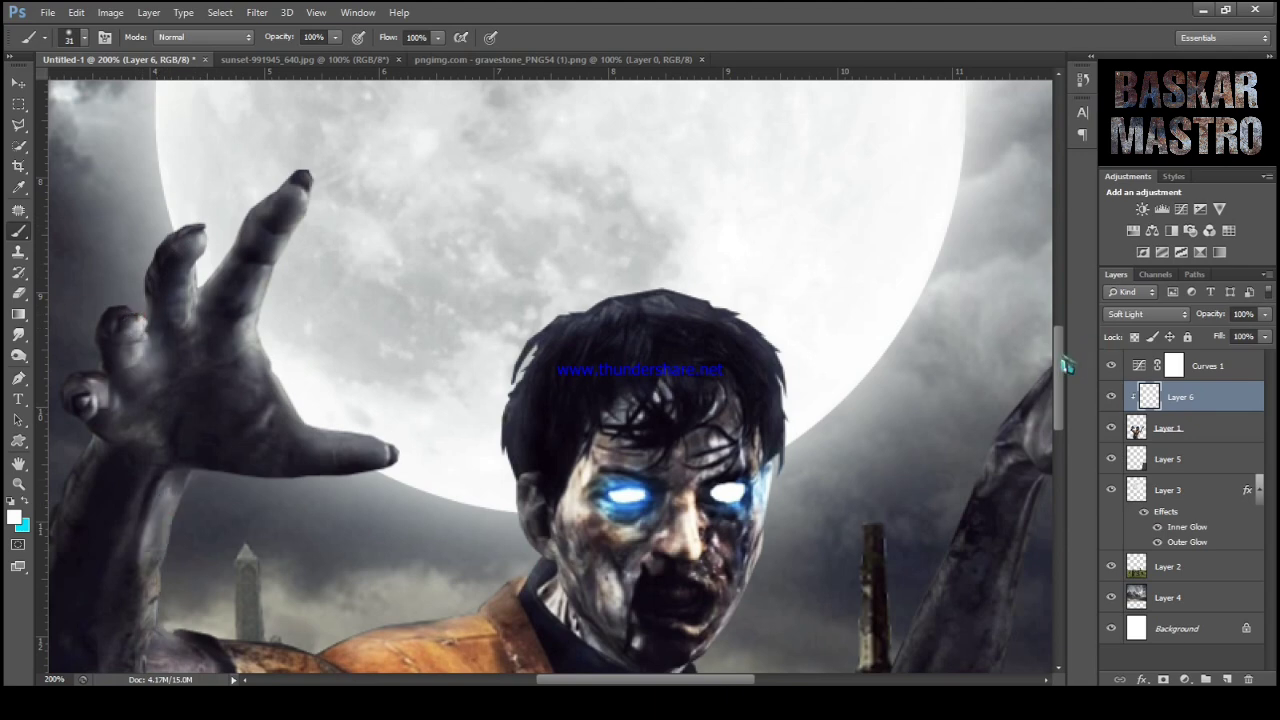
Brush white highlights along the zombie's other raised arm, hand and each of its fingers.
mouse_move(1060, 367)
mouse_down()
mouse_move(1062, 437)
mouse_move(1060, 398)
mouse_up()
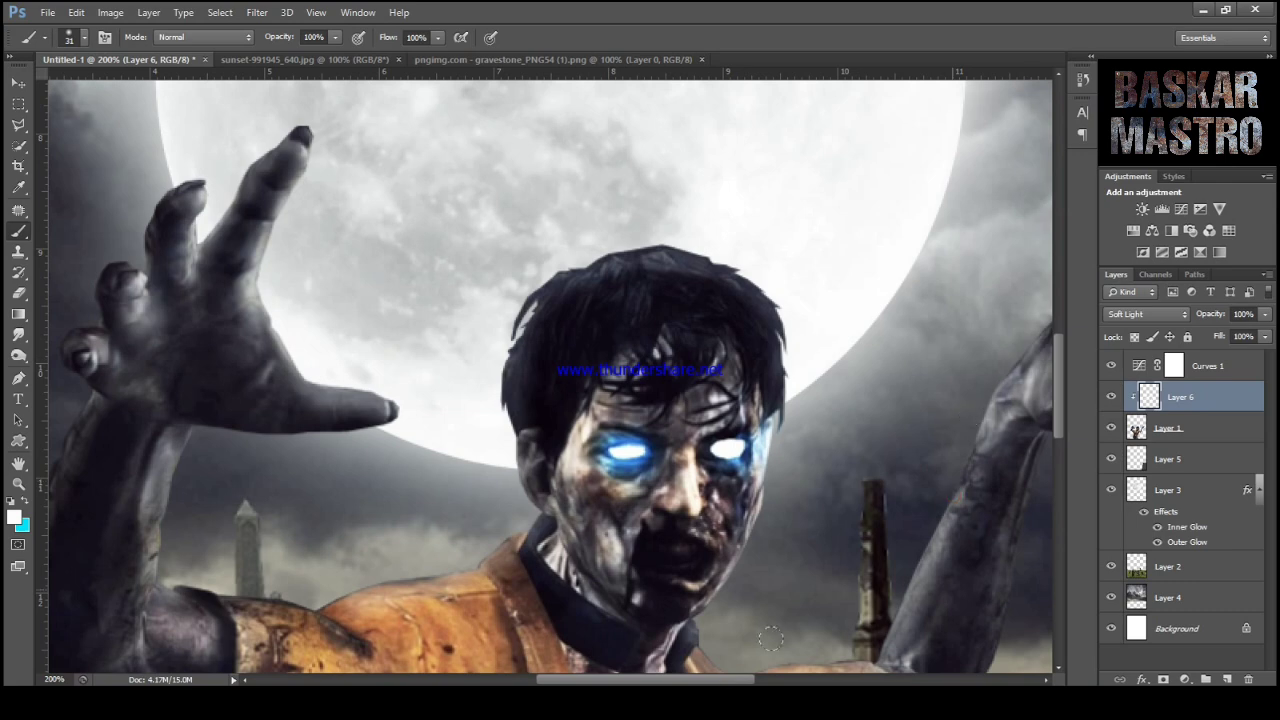
drag(753, 681, 791, 681)
drag(795, 326, 862, 200)
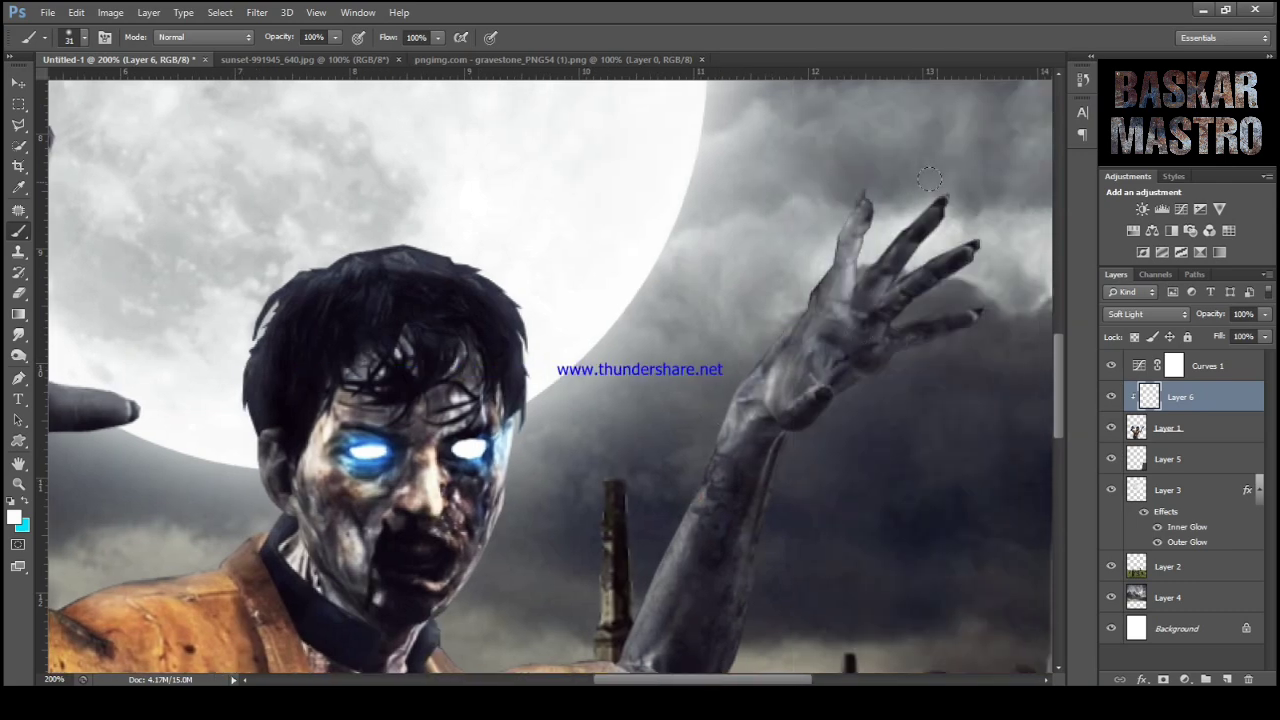
drag(937, 185, 890, 254)
drag(972, 232, 918, 275)
drag(982, 302, 888, 330)
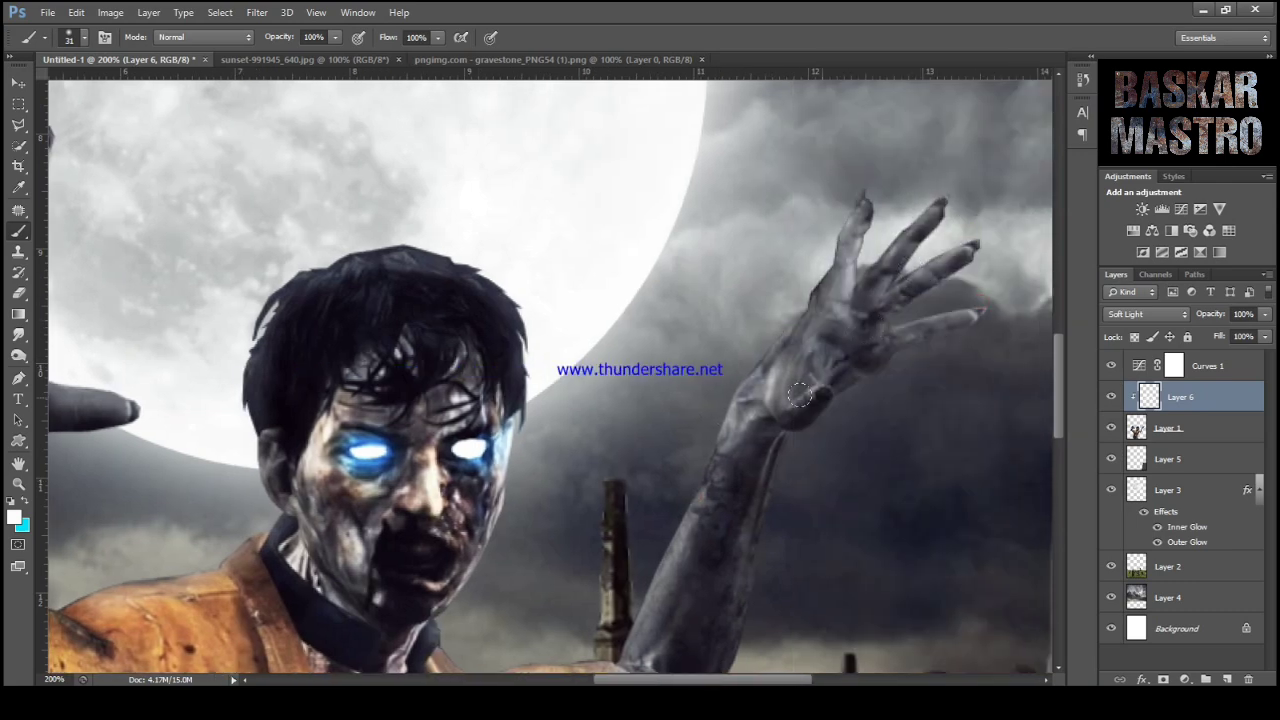
mouse_move(800, 401)
mouse_down()
mouse_move(791, 391)
mouse_move(798, 400)
mouse_up()
Brush white highlights onto the sleeve of the arm nearer the gravestone and the opposite side of the orange shirt's chest.
scroll(626, 290, down, 10)
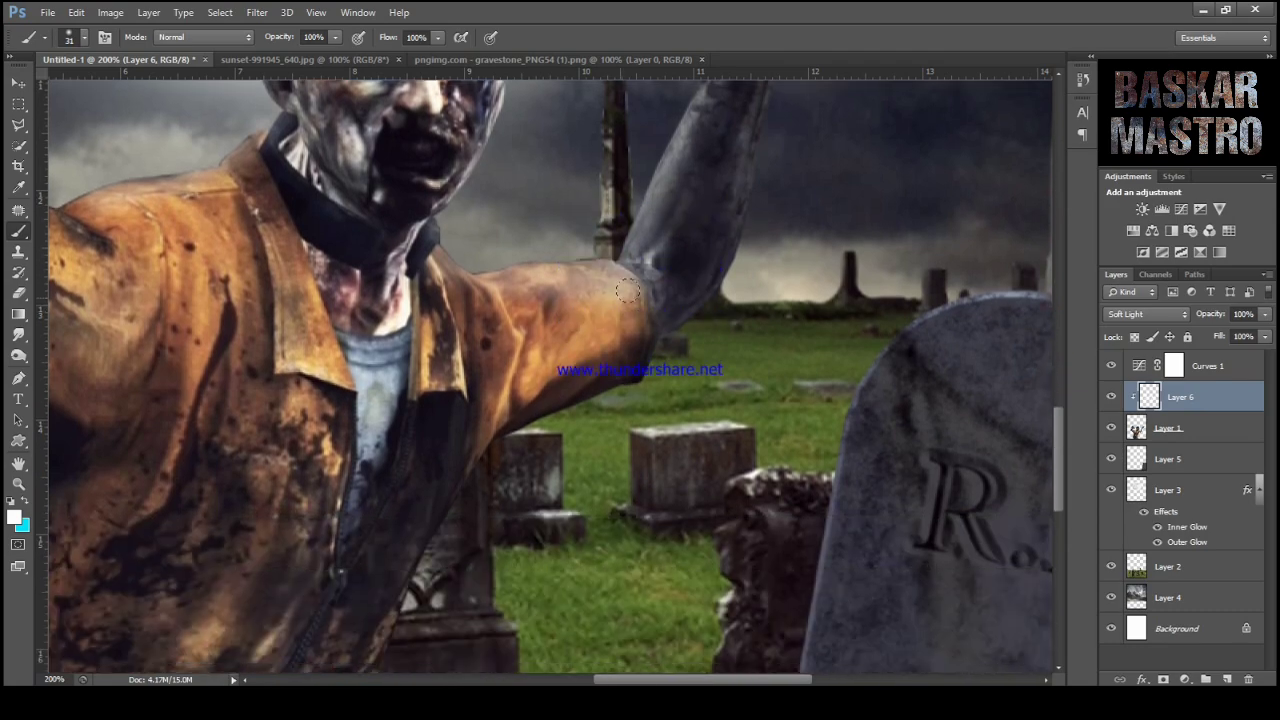
drag(626, 290, 500, 420)
mouse_move(200, 370)
mouse_down()
mouse_move(165, 238)
mouse_move(105, 359)
mouse_up()
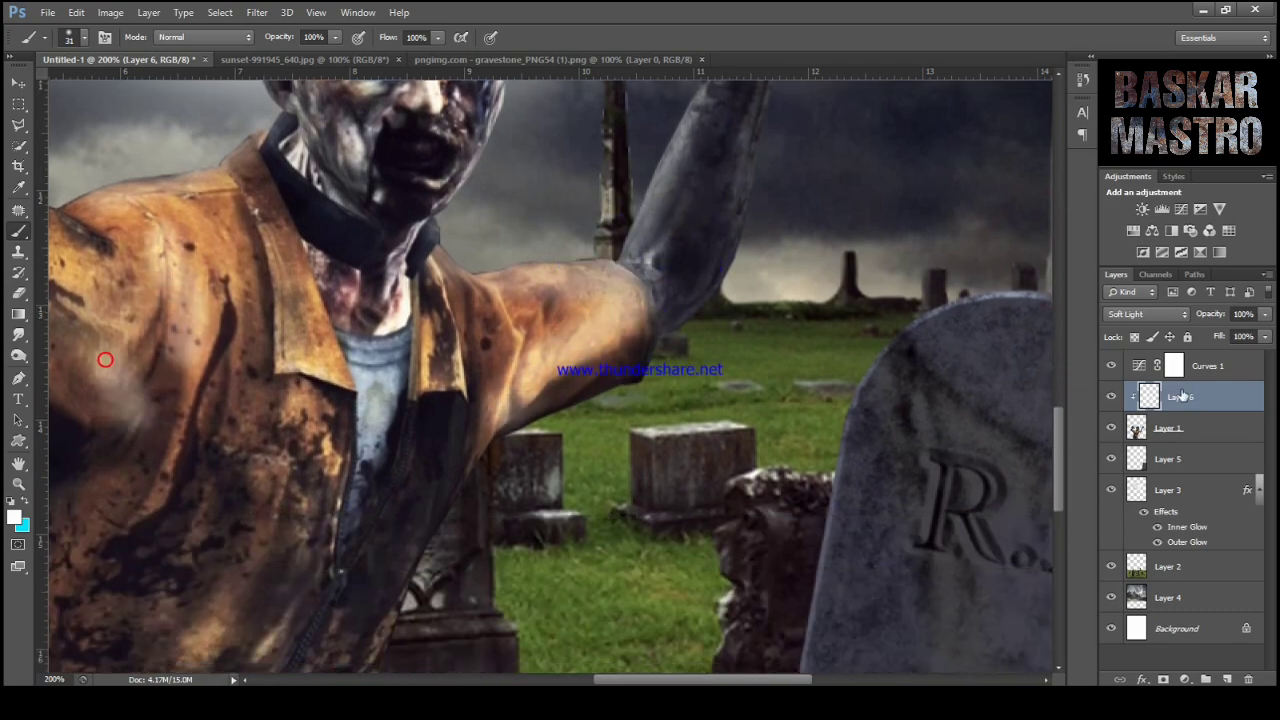
Brush white rim highlights down both sides of the zombie's torso.
drag(1062, 441, 1044, 511)
mouse_move(411, 134)
mouse_down()
mouse_move(380, 290)
mouse_move(397, 418)
mouse_up()
drag(1063, 518, 1065, 467)
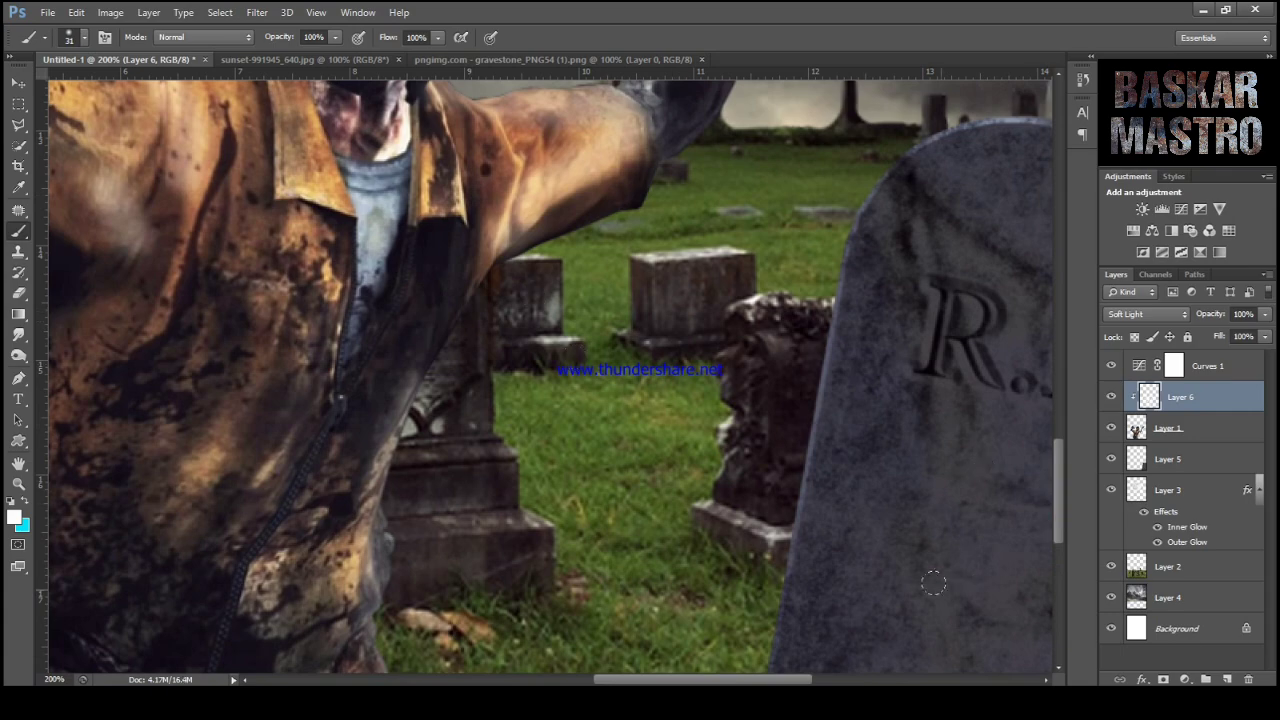
drag(801, 681, 702, 681)
mouse_move(466, 298)
mouse_down()
mouse_move(426, 377)
mouse_move(432, 548)
mouse_up()
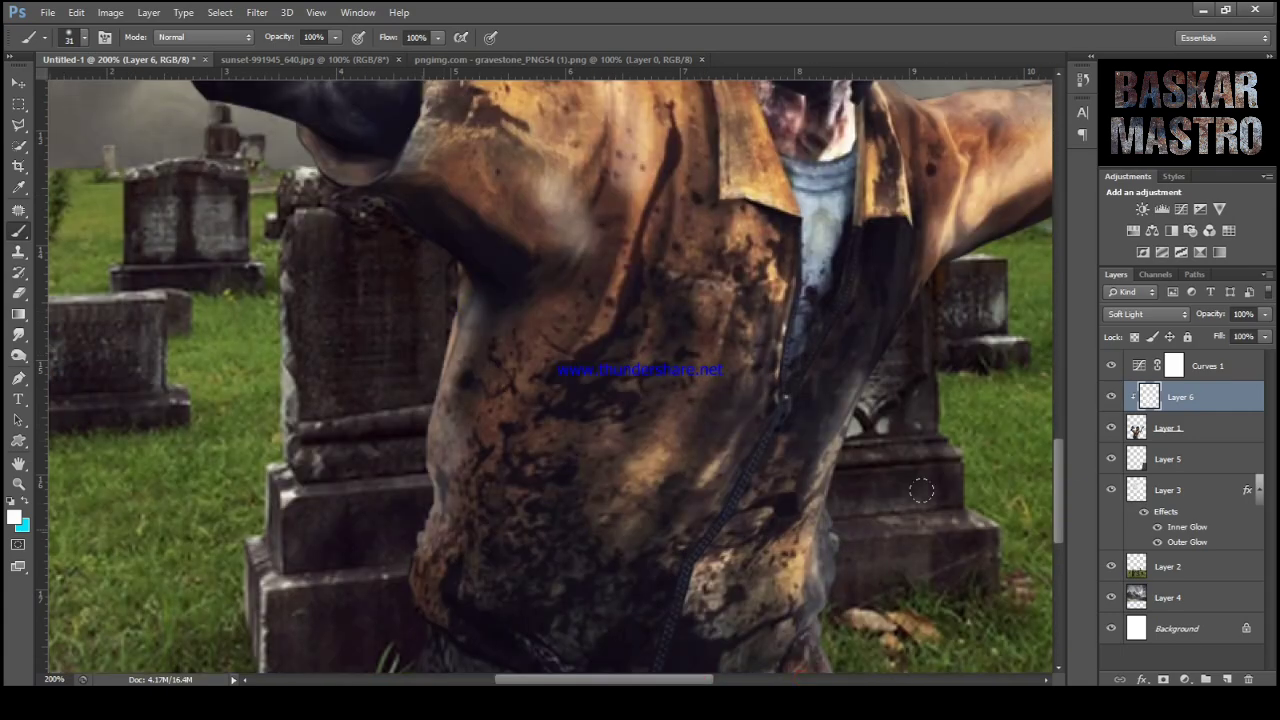
drag(1060, 455, 1066, 498)
key(ctrl+minus)
key(ctrl+minus)
key(ctrl+minus)
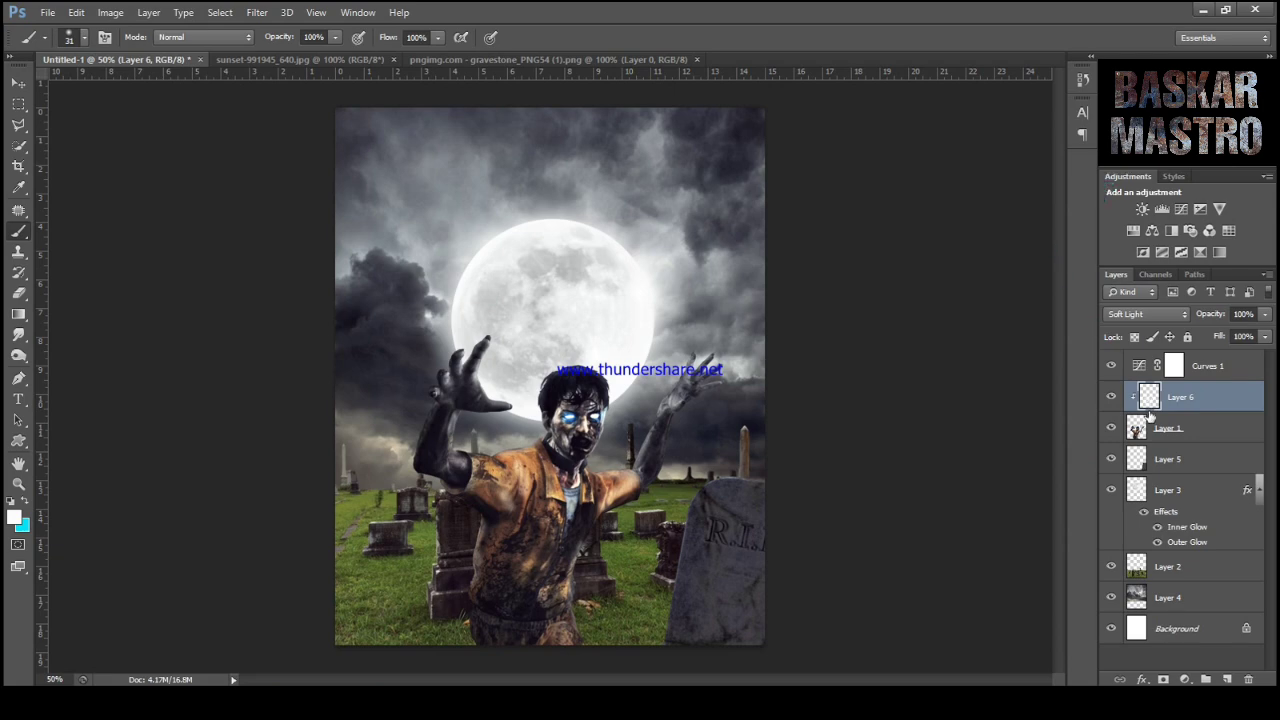
Create a new layer directly above the R.I.P. gravestone layer and clip it to the gravestone.
click(1208, 462)
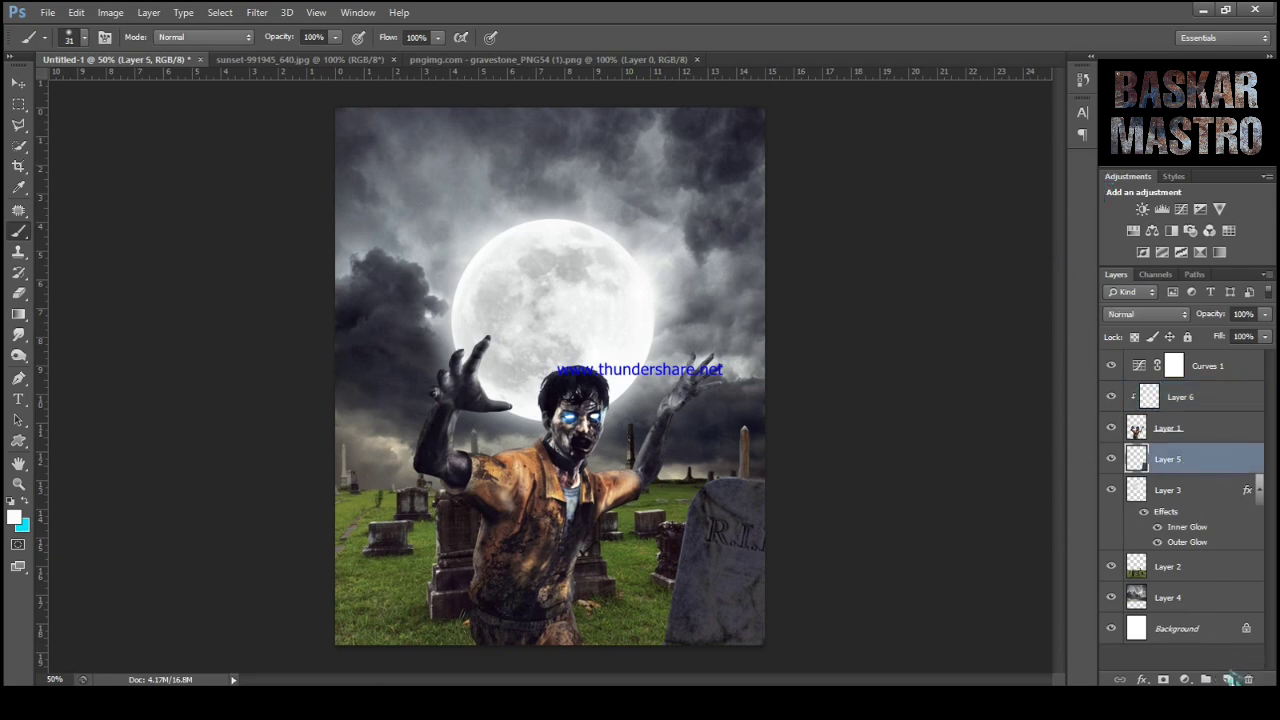
click(1228, 679)
right_click(1200, 459)
click(1050, 275)
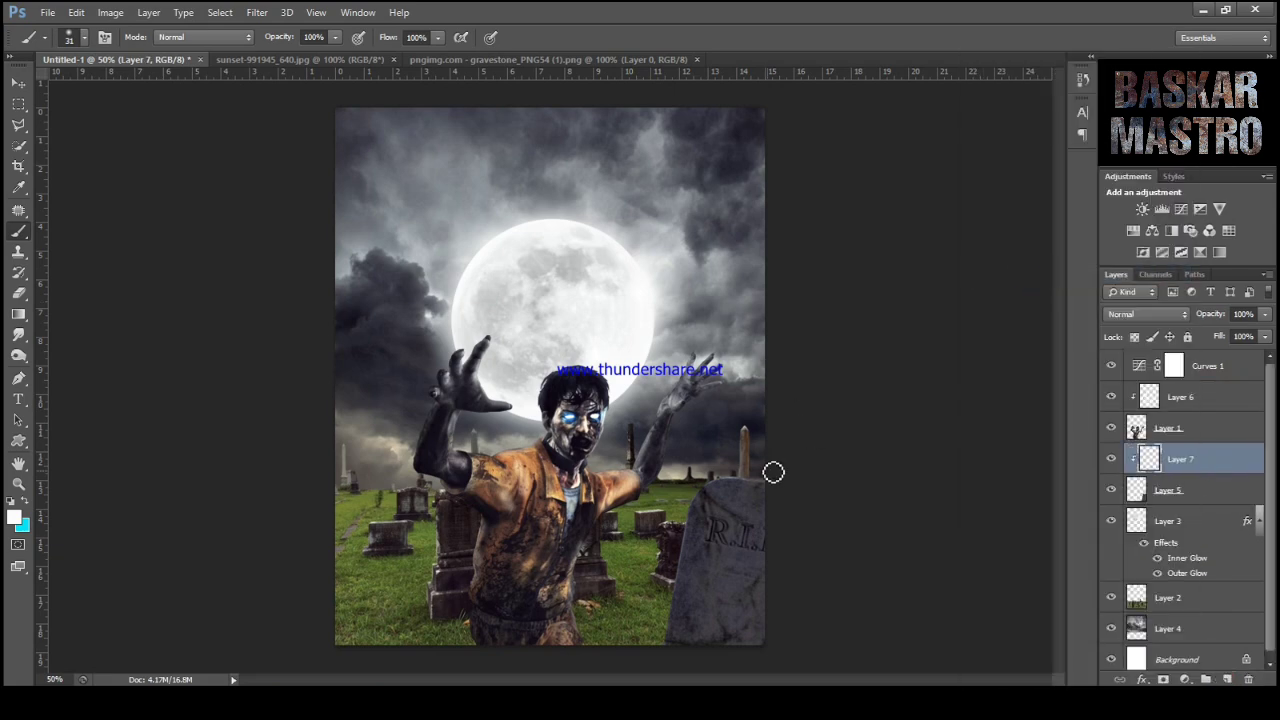
Paint white highlights along the gravestone's top and left edges on its clipped layer, and set that layer to Soft Light.
key(ctrl+plus)
key(ctrl+plus)
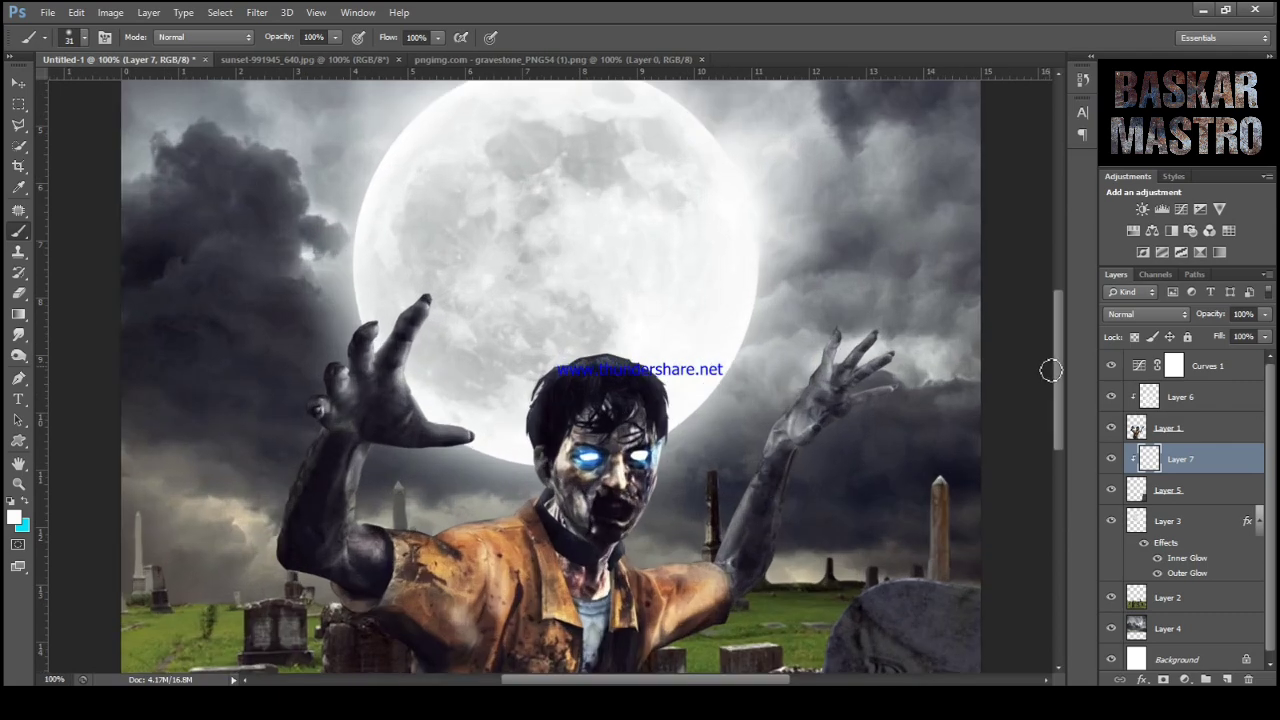
drag(1062, 369, 1062, 446)
drag(959, 346, 904, 343)
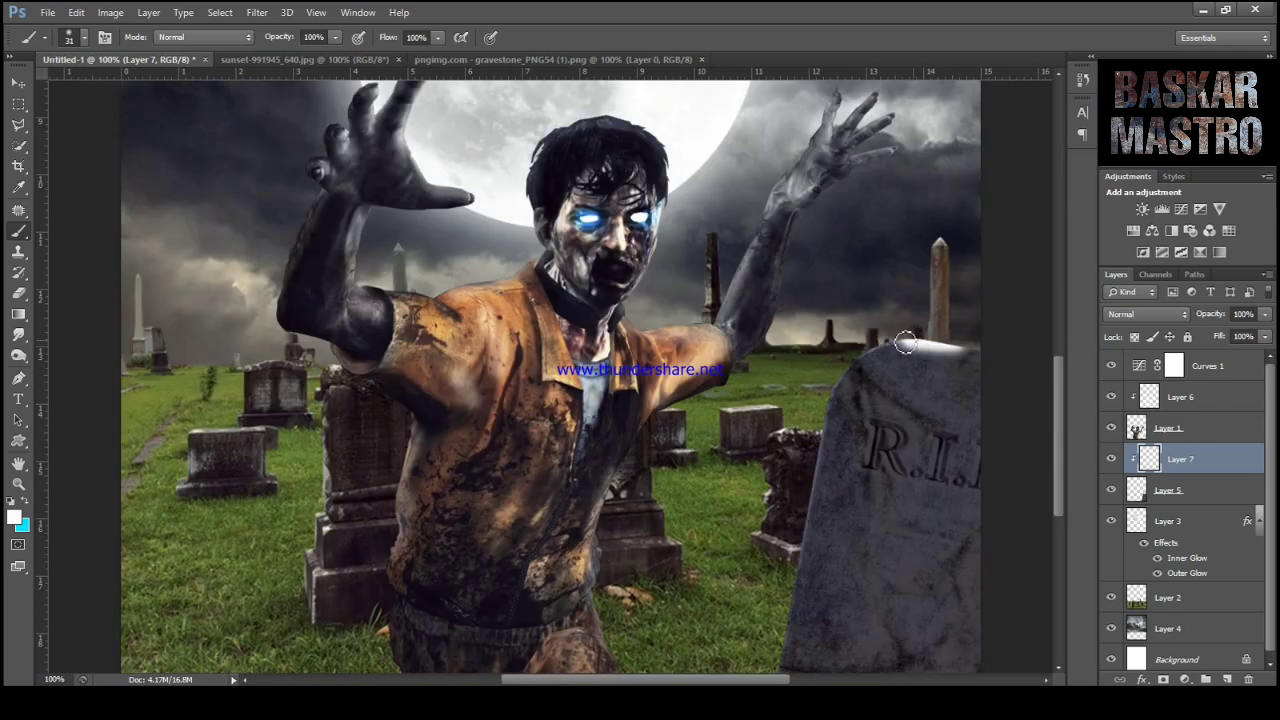
click(1140, 314)
click(1130, 256)
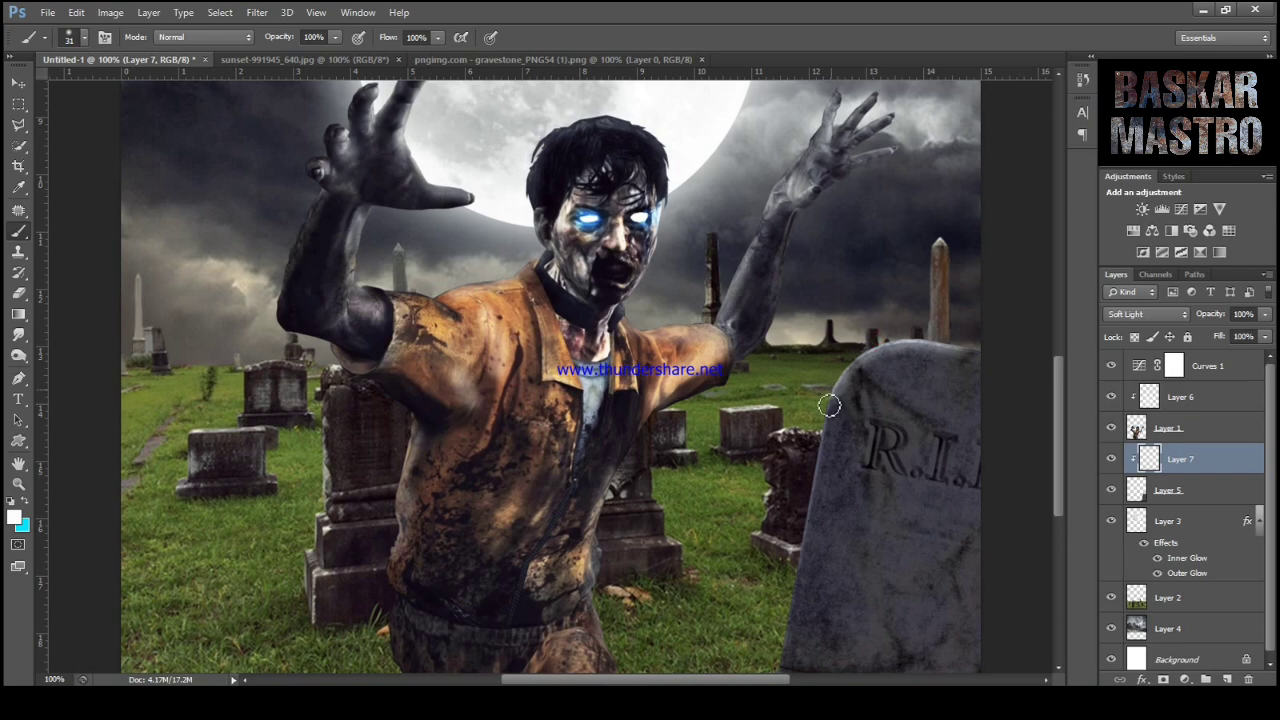
drag(830, 405, 778, 684)
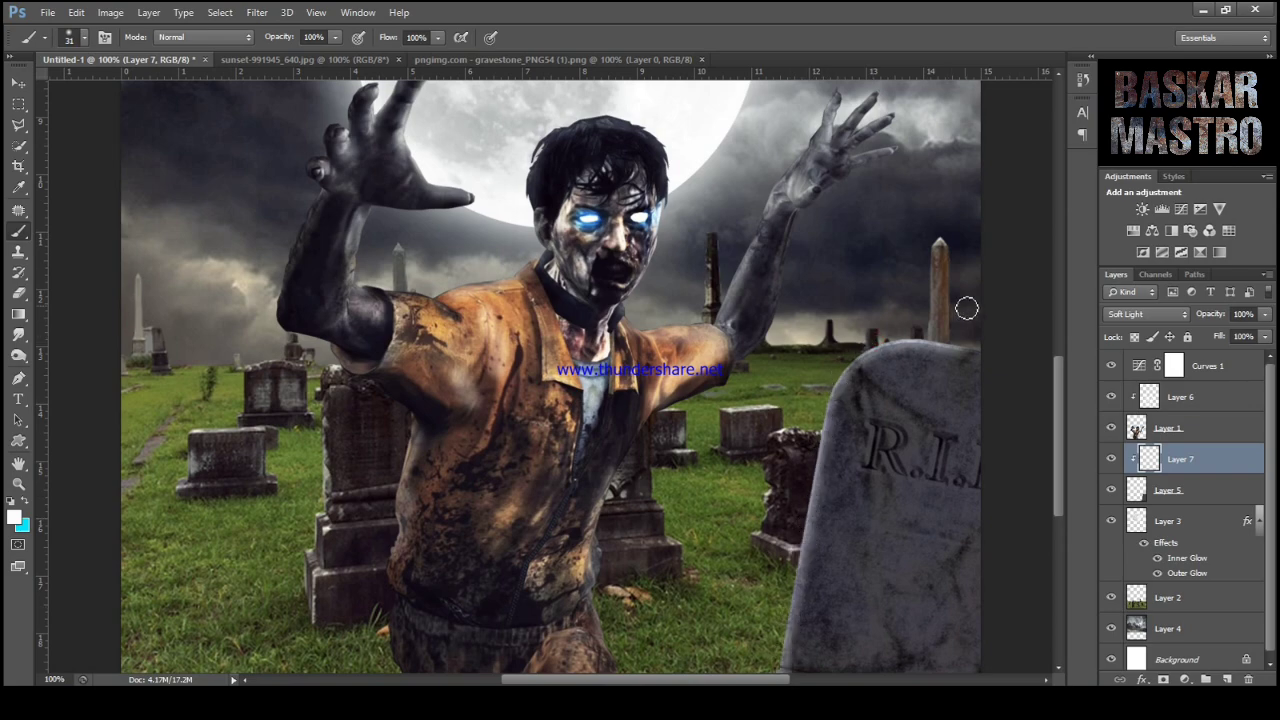
Brush another white highlight along the R.I.P. gravestone's top edge and lower the highlight layer's opacity to 72%.
drag(976, 352, 857, 360)
key(ctrl+minus)
key(ctrl+minus)
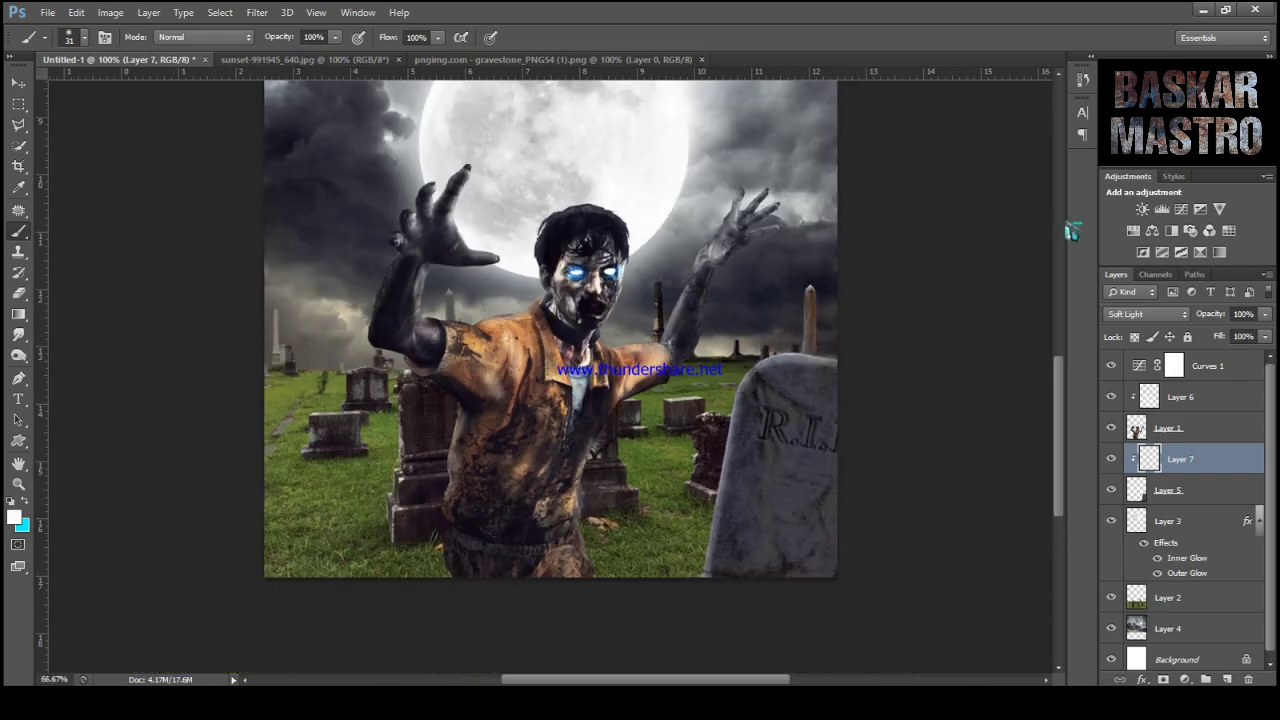
click(1266, 314)
drag(1259, 333, 1241, 333)
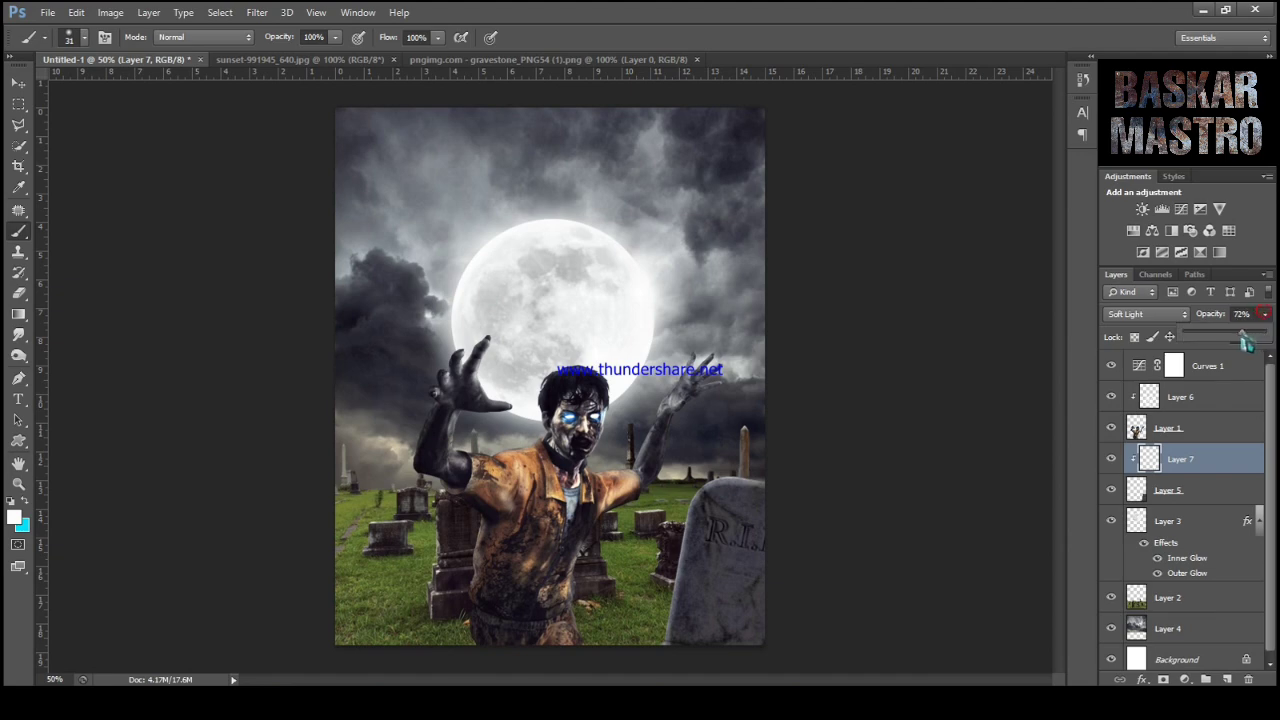
Add a Curves adjustment clipped to the cemetery layer (Layer 2) and lower its RGB midtones slightly.
click(28, 84)
click(1190, 598)
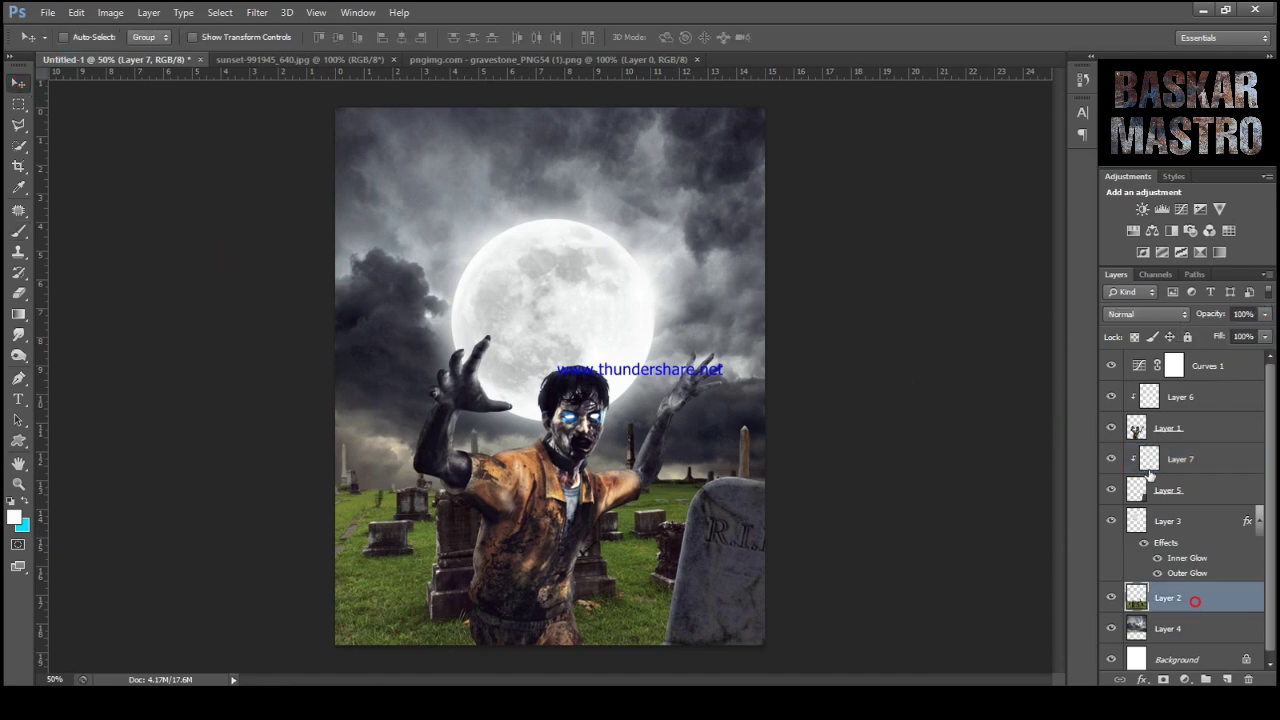
click(1181, 210)
click(939, 422)
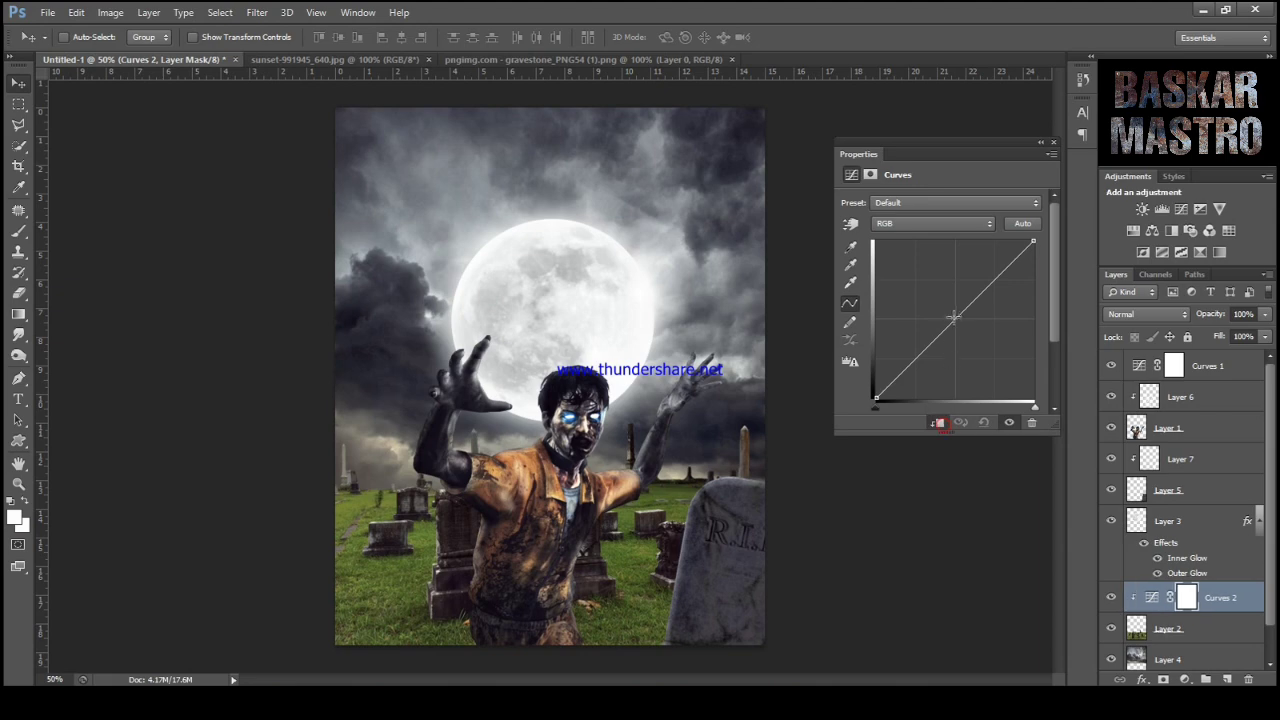
drag(954, 318, 957, 322)
Lower the green and red midtones in the cemetery's Curves adjustment and compare the image with and without it.
click(933, 223)
click(903, 262)
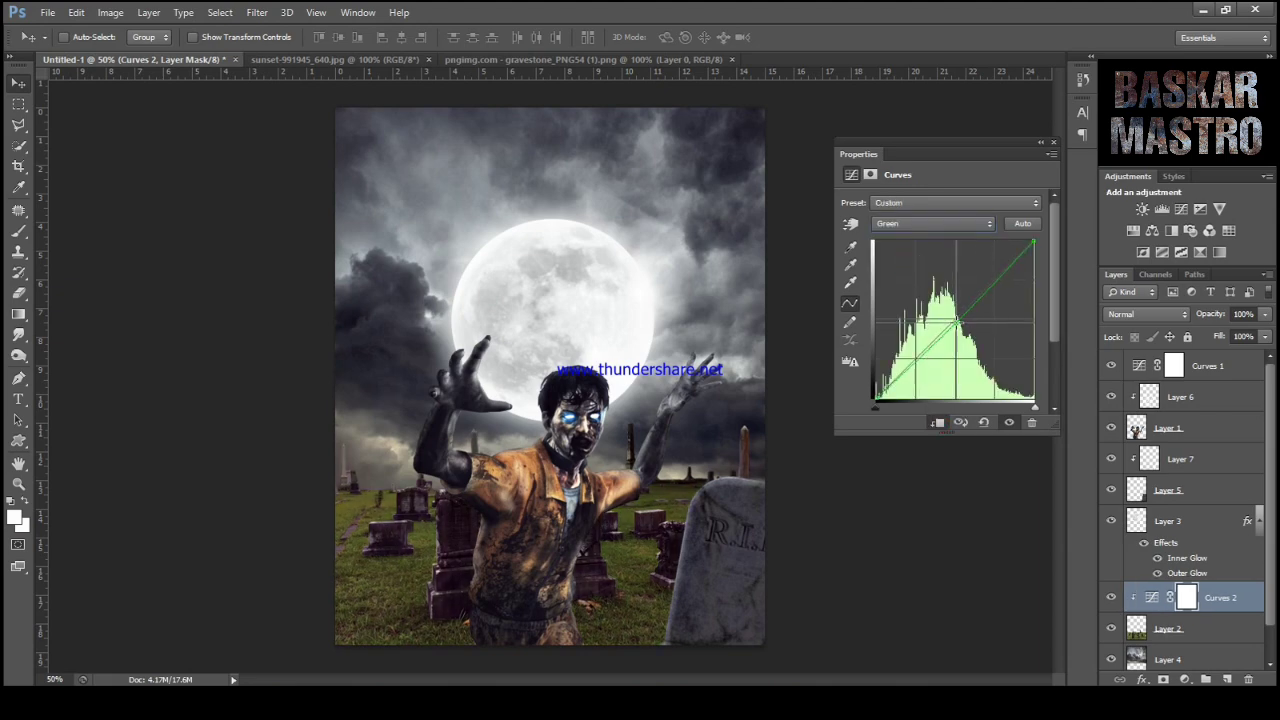
click(930, 223)
click(885, 242)
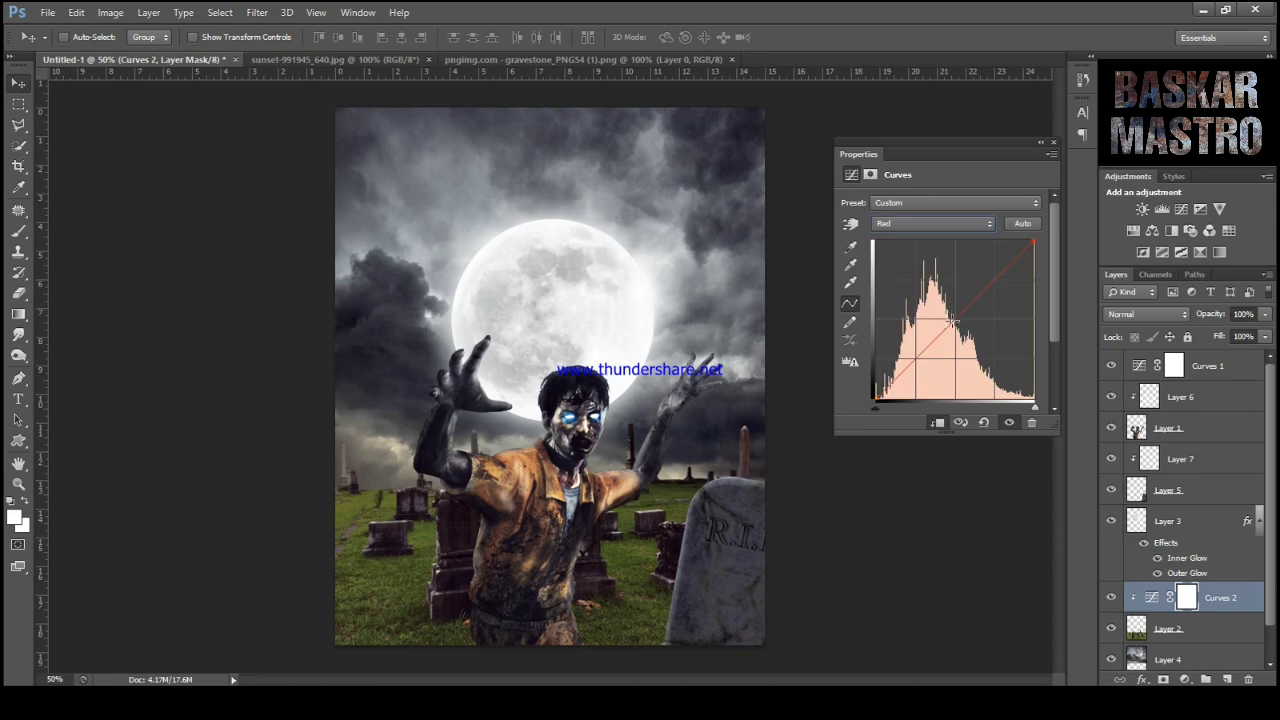
drag(956, 322, 959, 330)
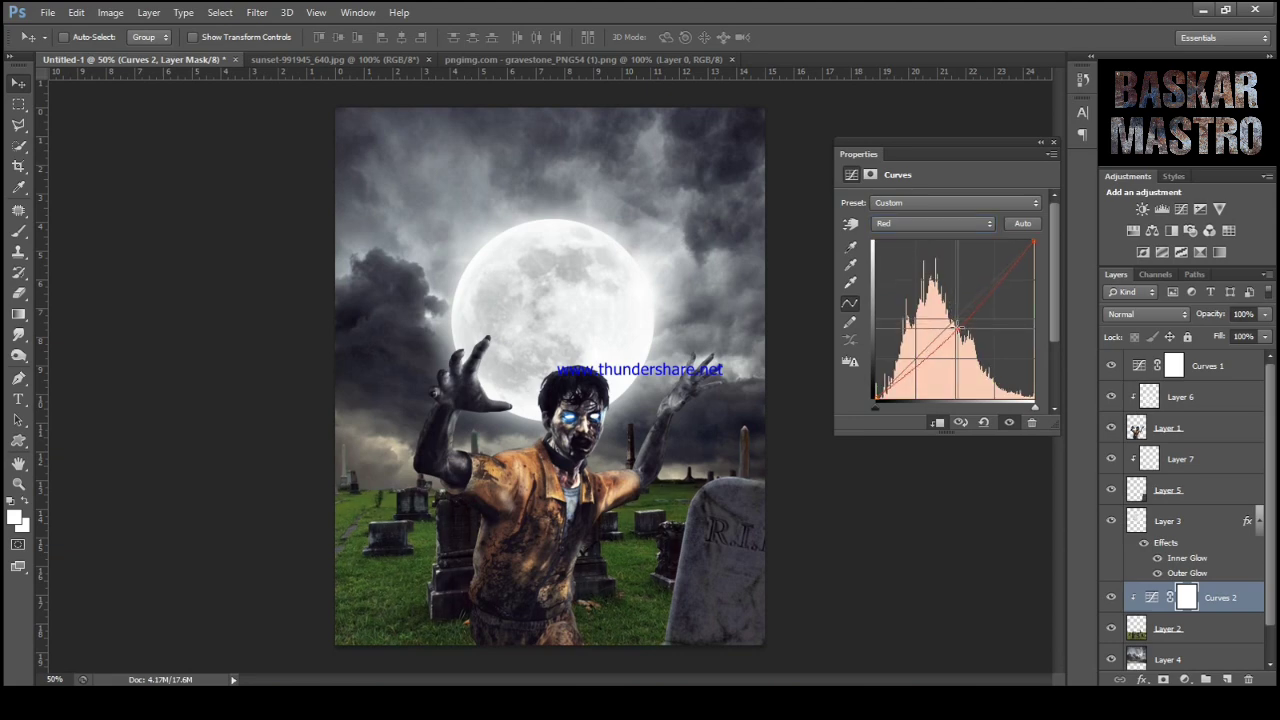
click(930, 223)
click(916, 265)
drag(958, 322, 954, 331)
click(1054, 143)
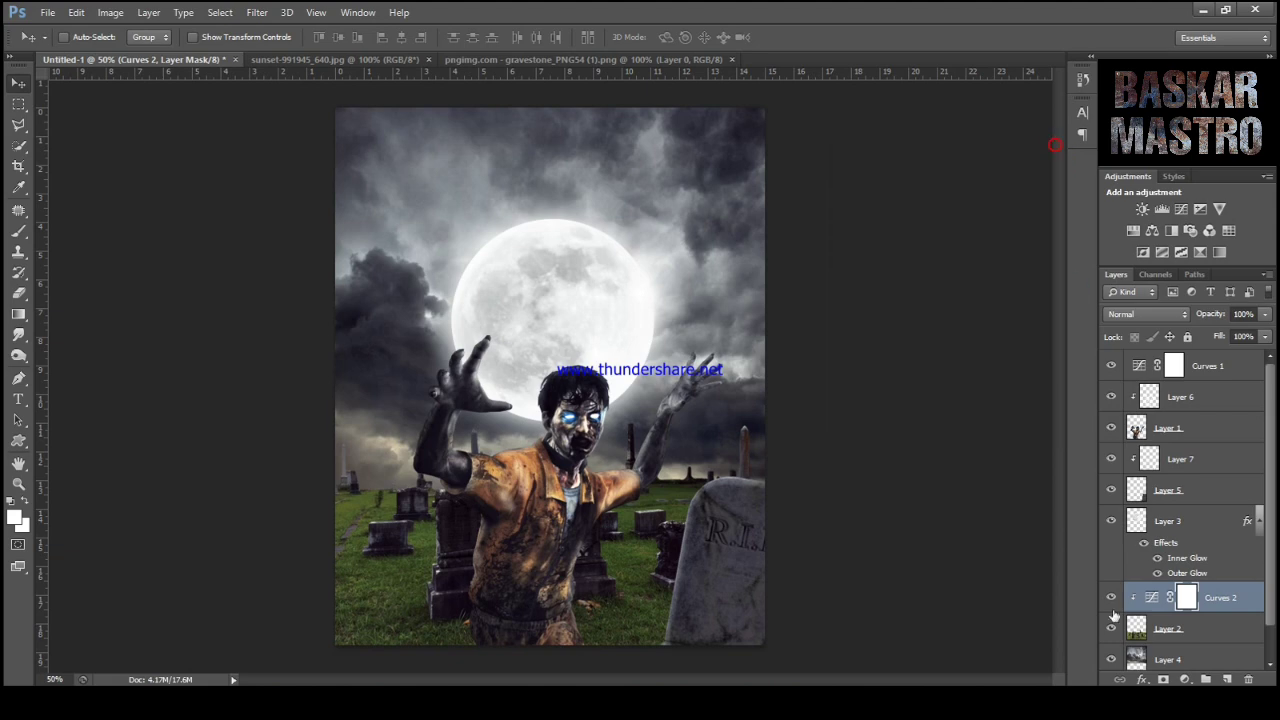
click(1110, 597)
click(1110, 597)
Add a Curves adjustment clipped to the zombie layer (Layer 1) and lower its RGB midtones slightly.
click(1220, 427)
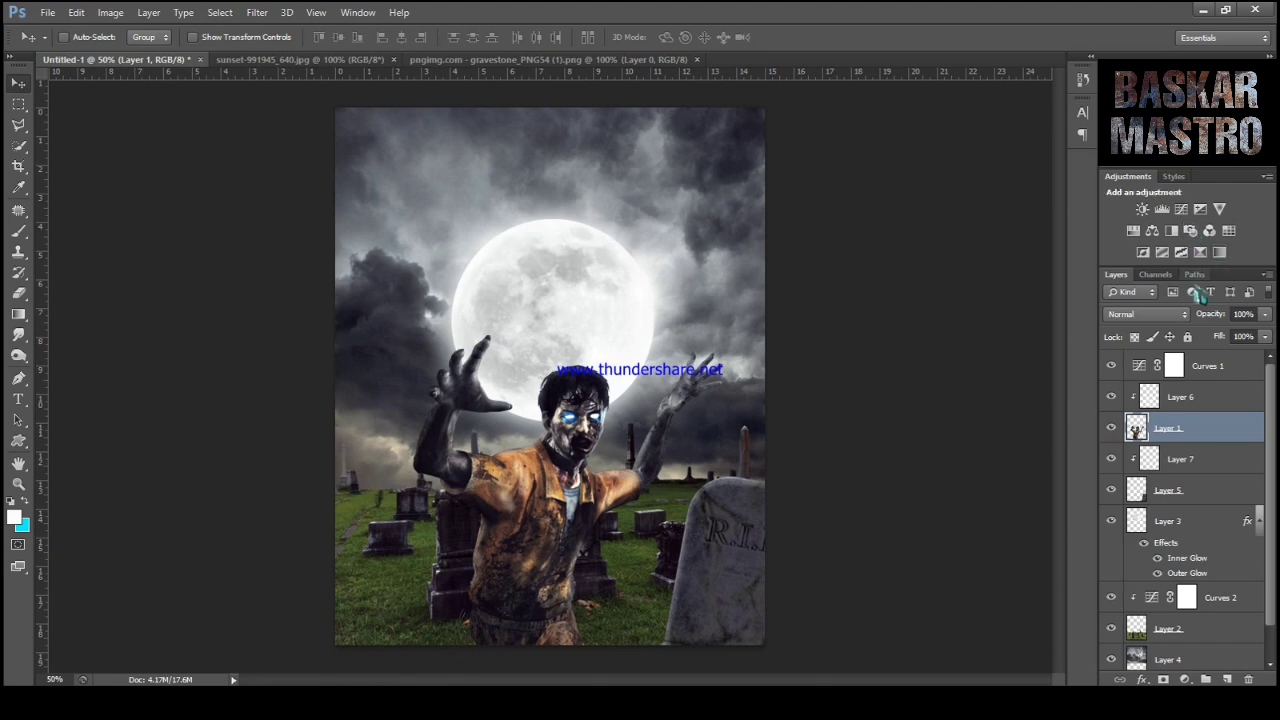
click(1181, 208)
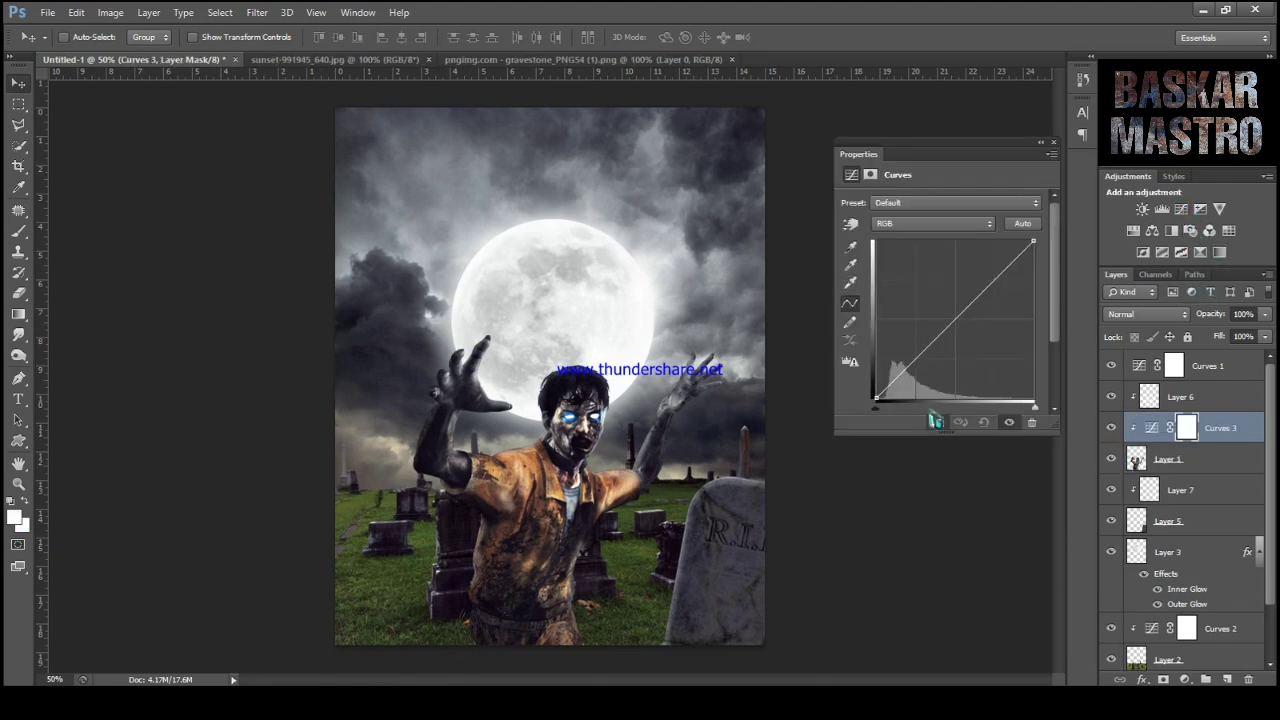
click(954, 318)
Lower the green and red midtones slightly in the zombie's Curves adjustment.
click(932, 223)
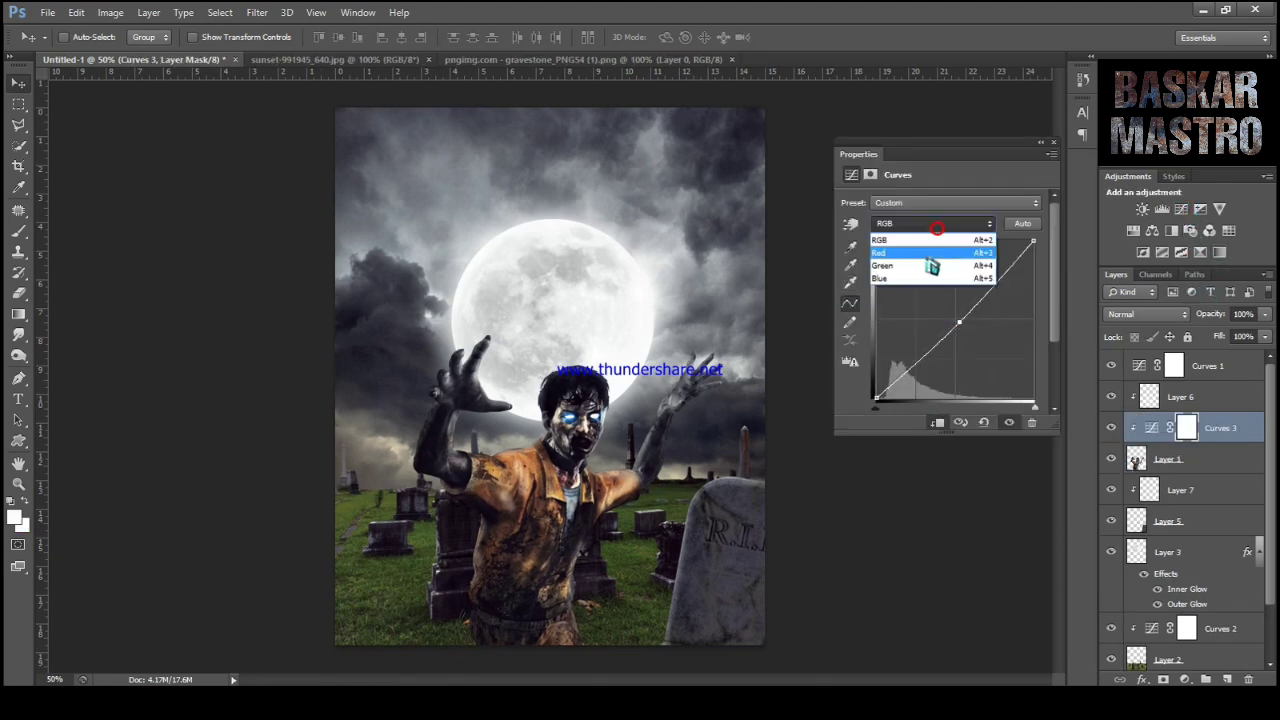
click(918, 266)
click(957, 322)
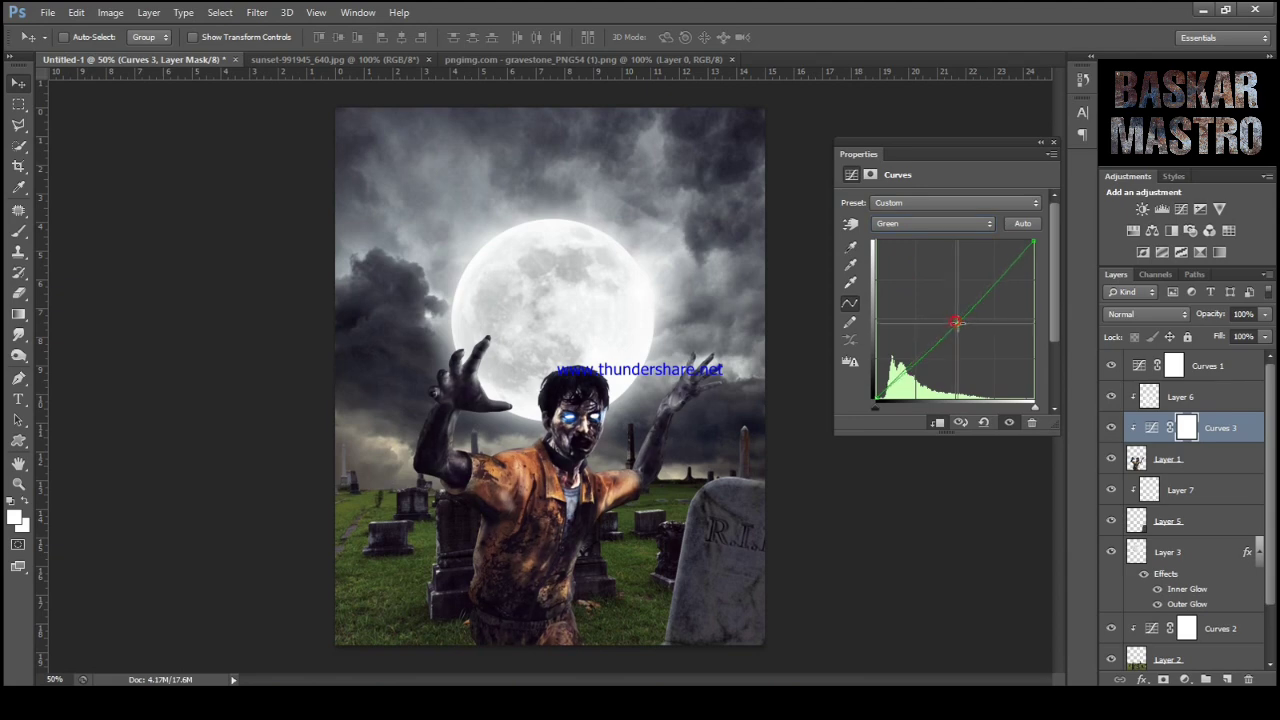
click(932, 223)
click(918, 250)
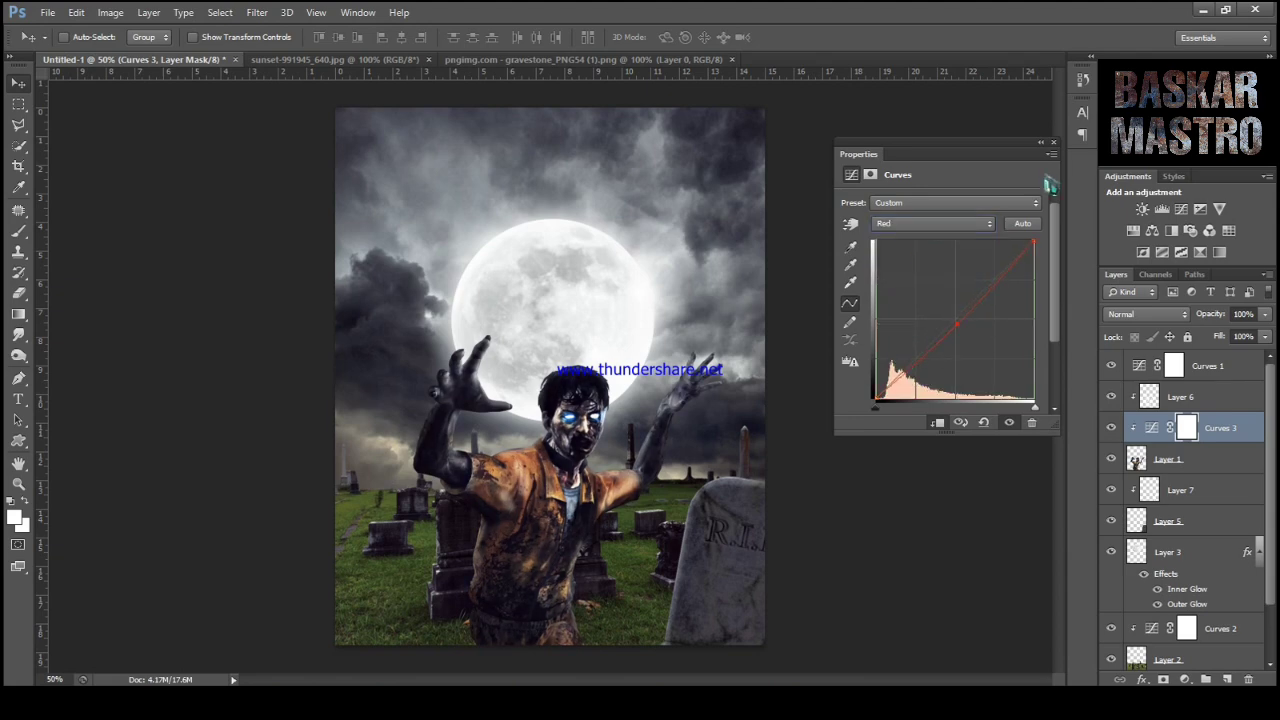
click(1053, 143)
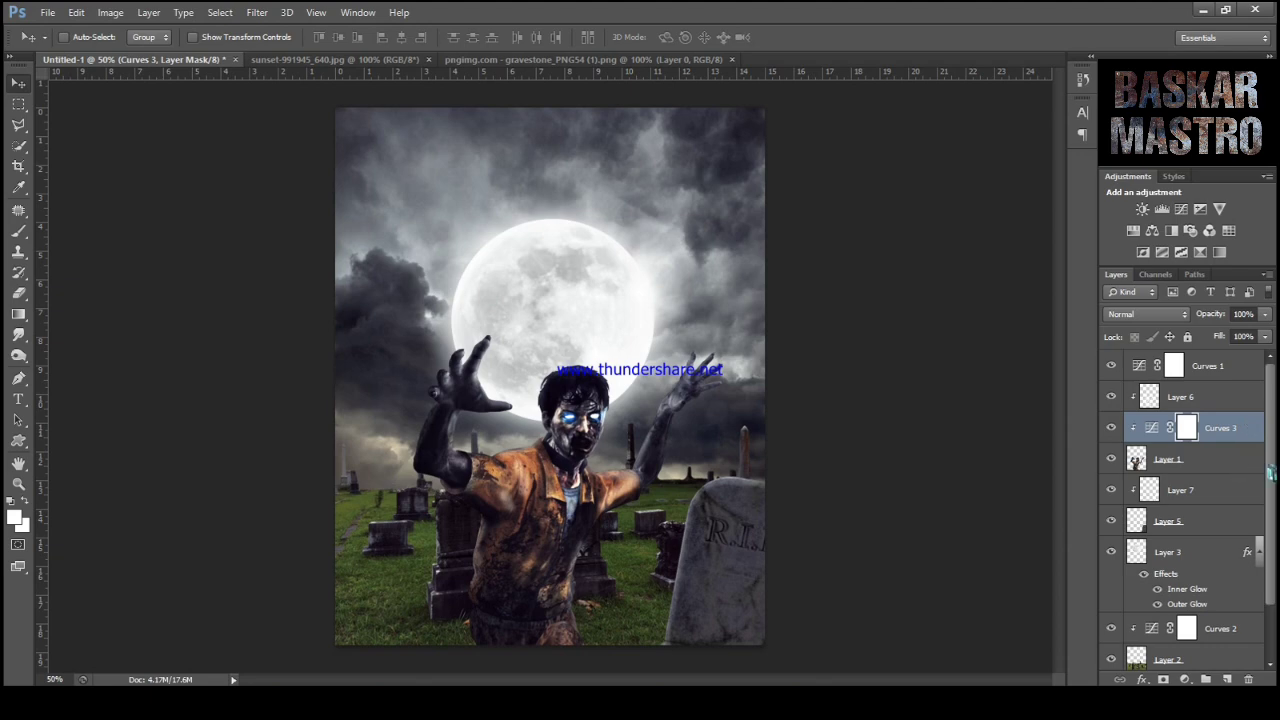
Add a Curves adjustment clipped to the stormy sky layer (Layer 4) and lower its RGB midtones slightly.
drag(1269, 464, 1269, 486)
click(1211, 663)
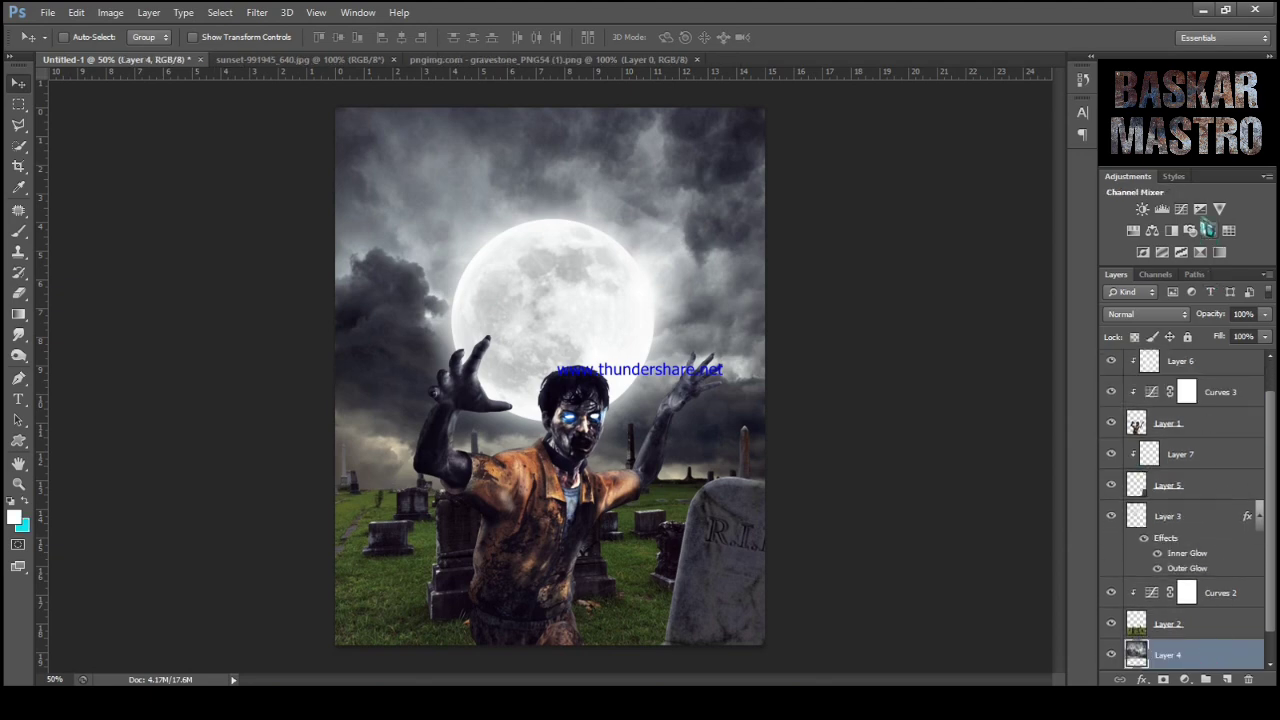
click(1181, 209)
click(940, 422)
click(951, 323)
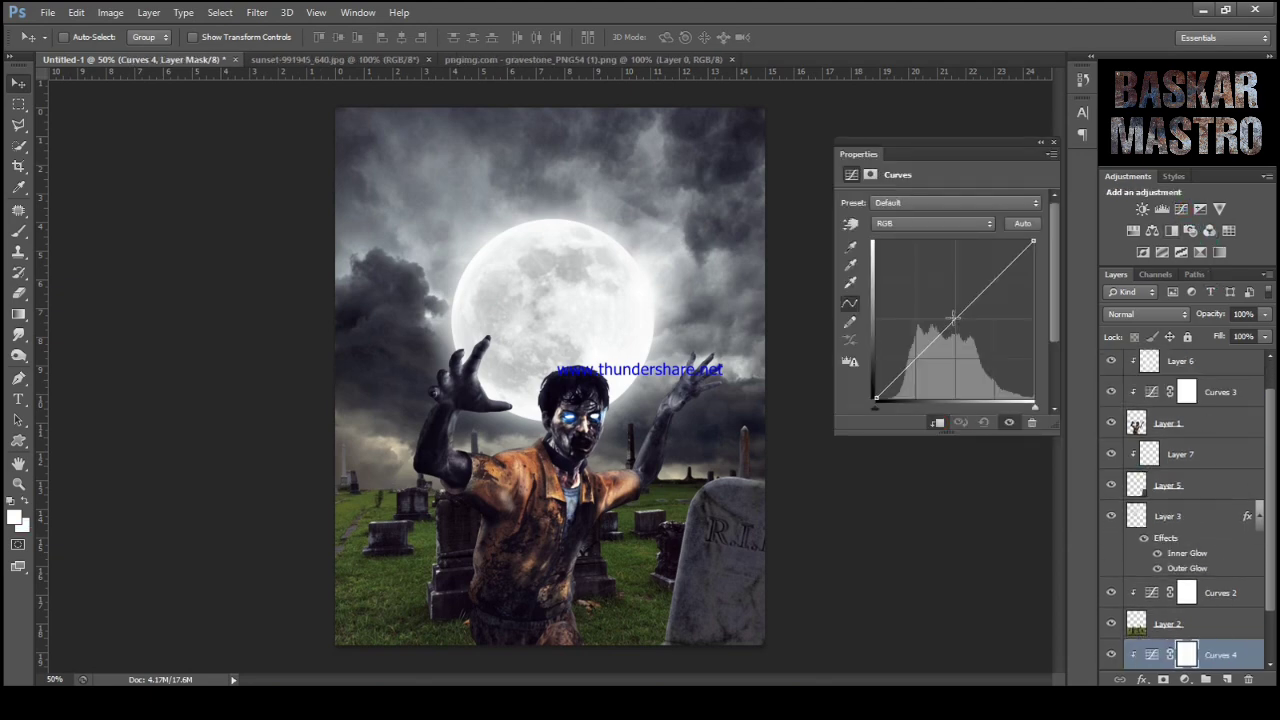
drag(956, 322, 953, 327)
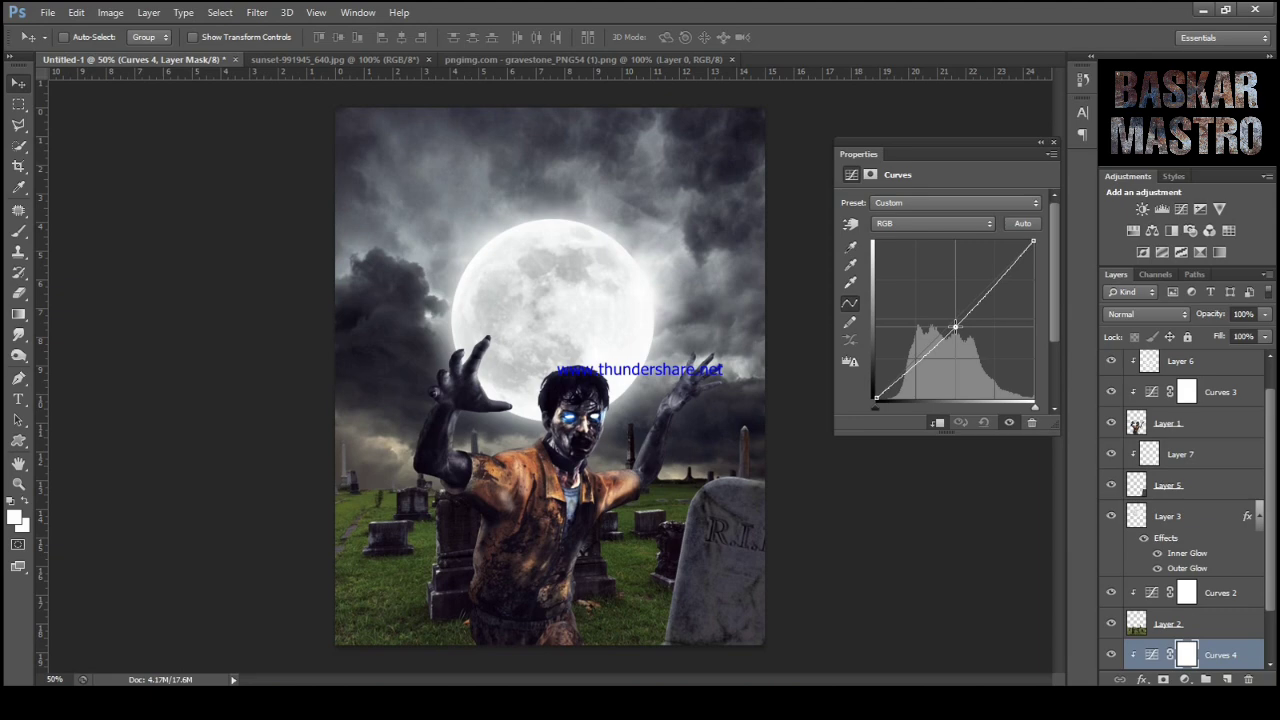
Lower the red and green midtones slightly in the sky's Curves adjustment.
click(930, 224)
click(900, 253)
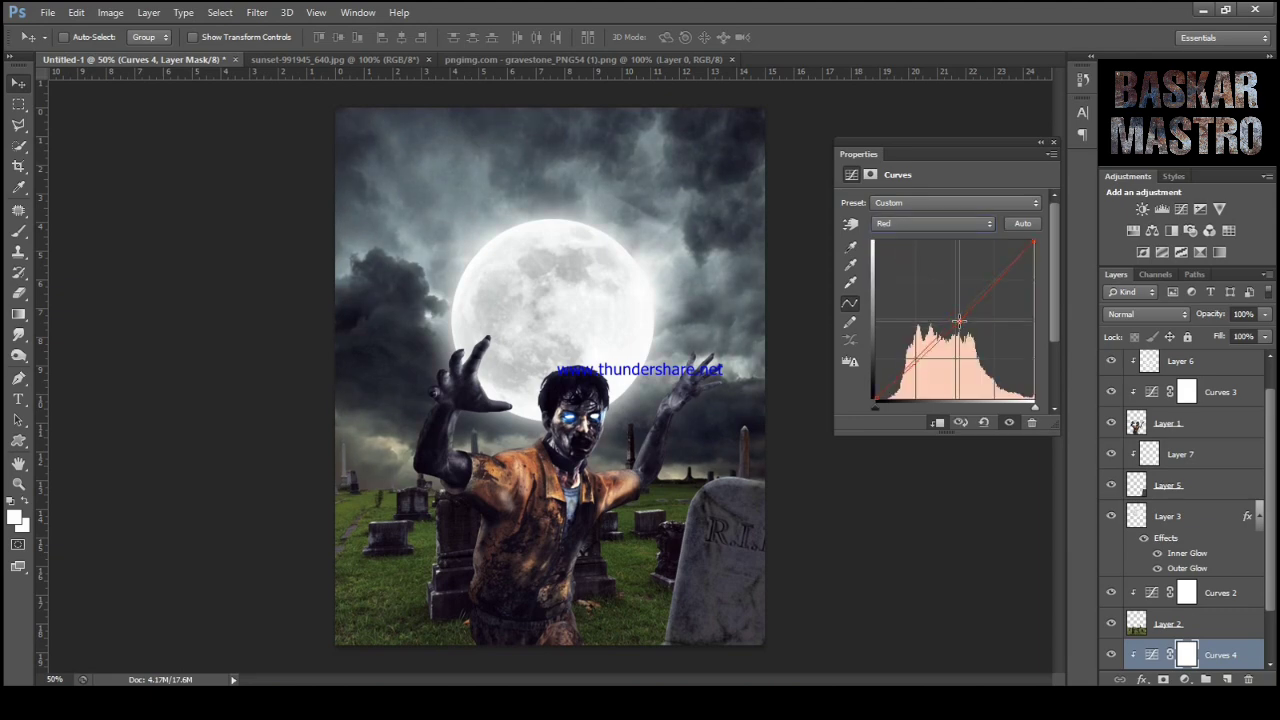
click(929, 224)
click(912, 266)
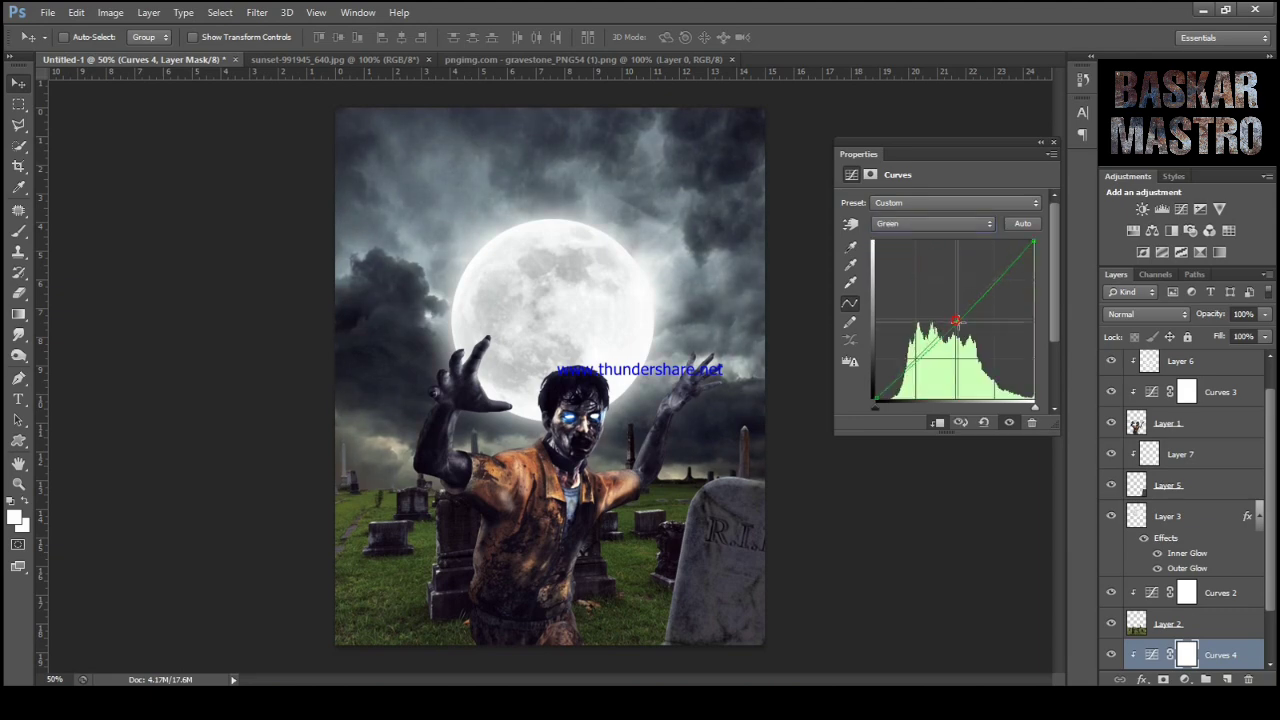
drag(957, 323, 958, 320)
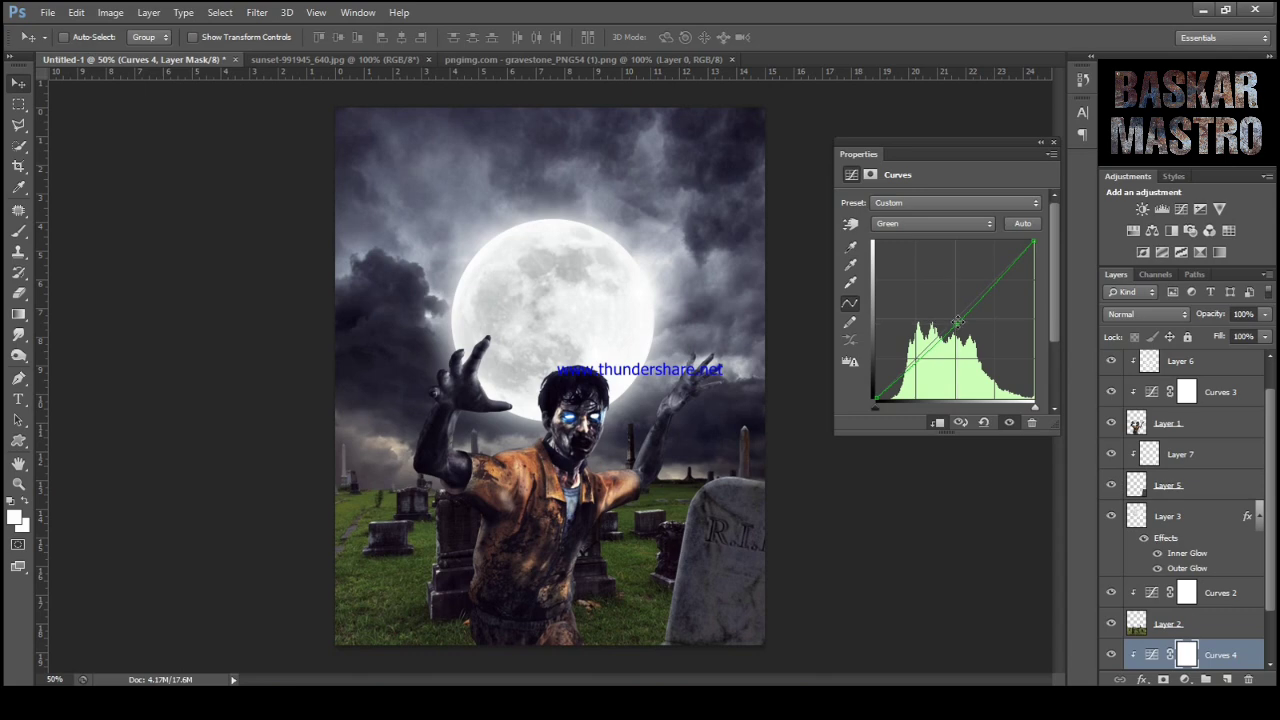
click(1054, 143)
Identify the moon layer by toggling its visibility and create a new empty layer directly above it.
scroll(1245, 500, down, 2)
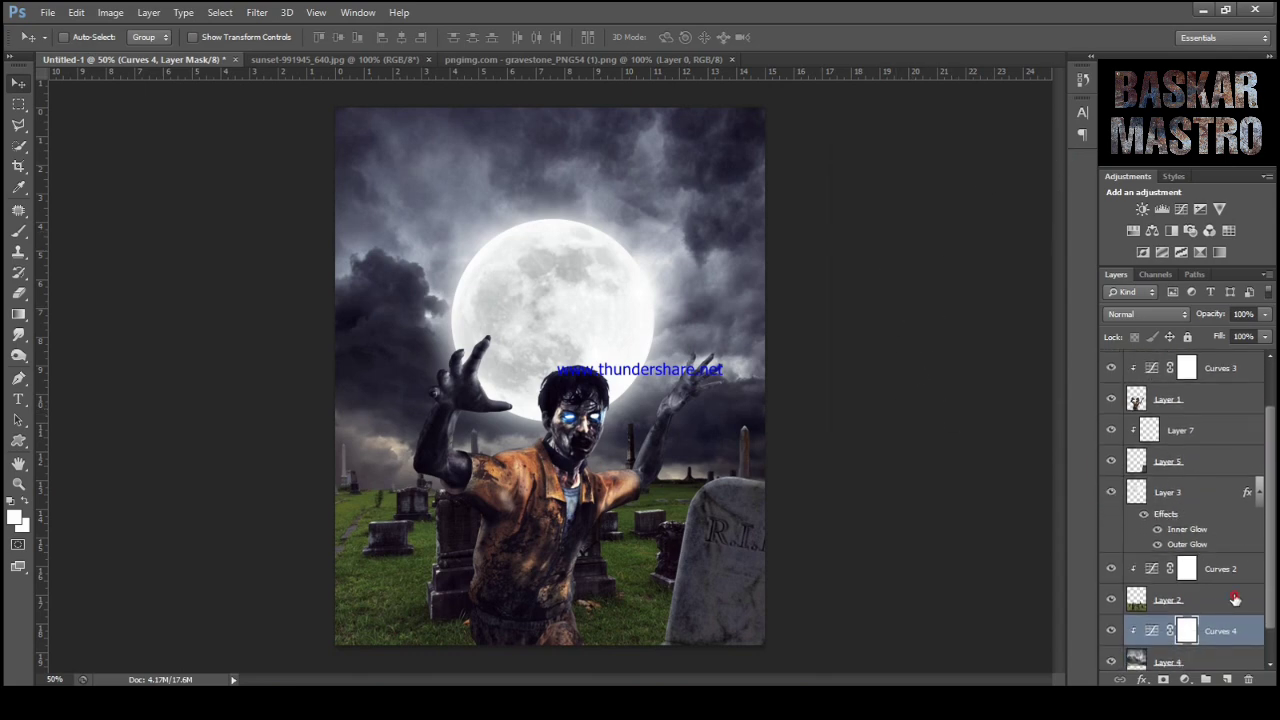
click(1235, 599)
click(1110, 494)
click(1110, 494)
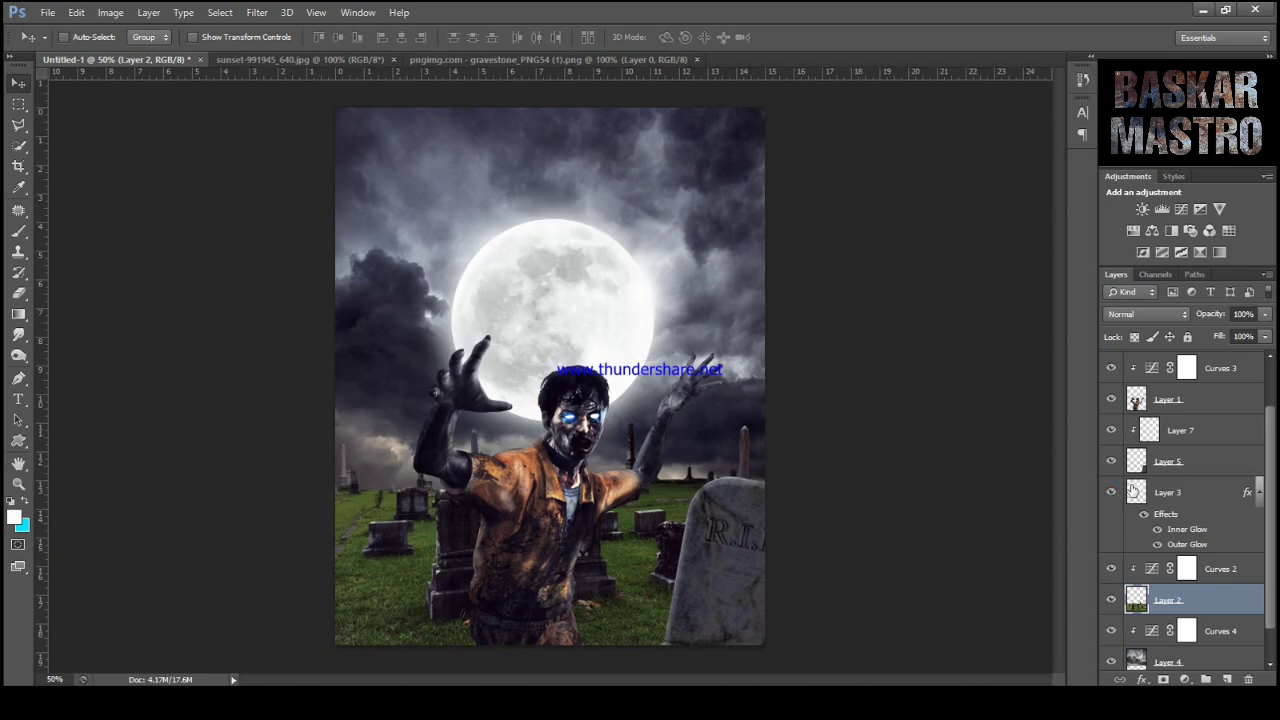
click(1209, 489)
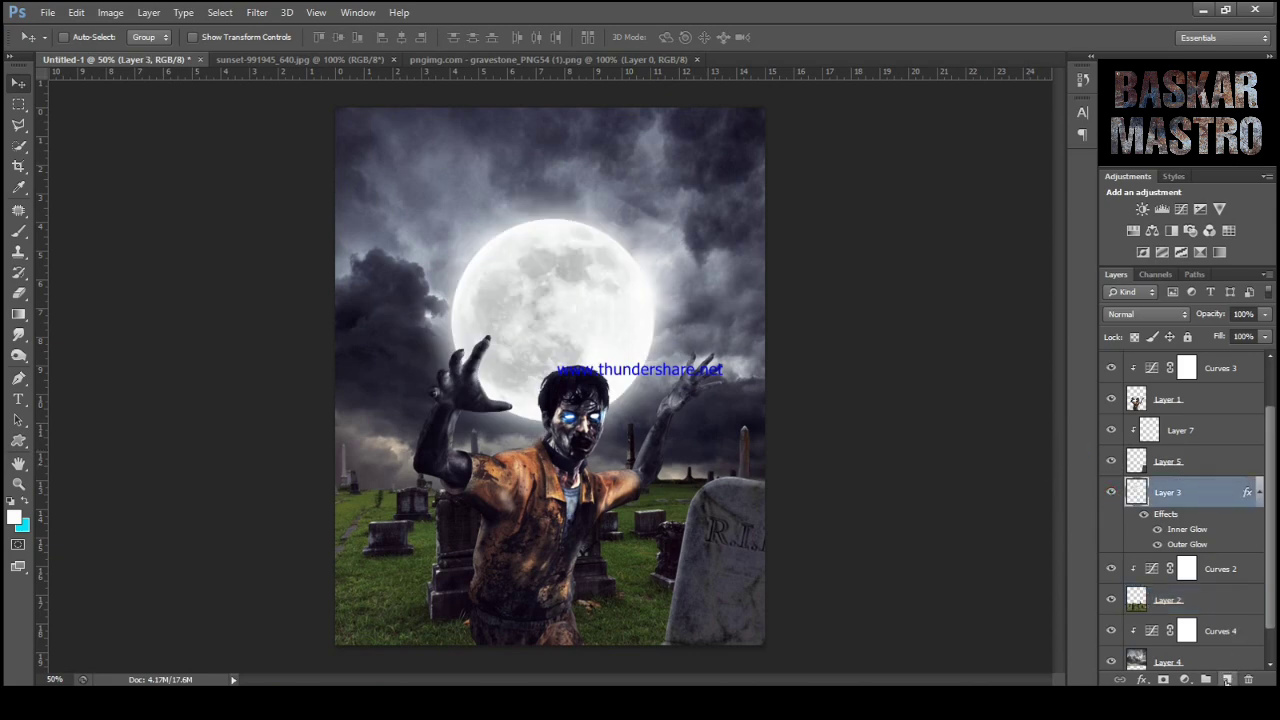
click(1227, 680)
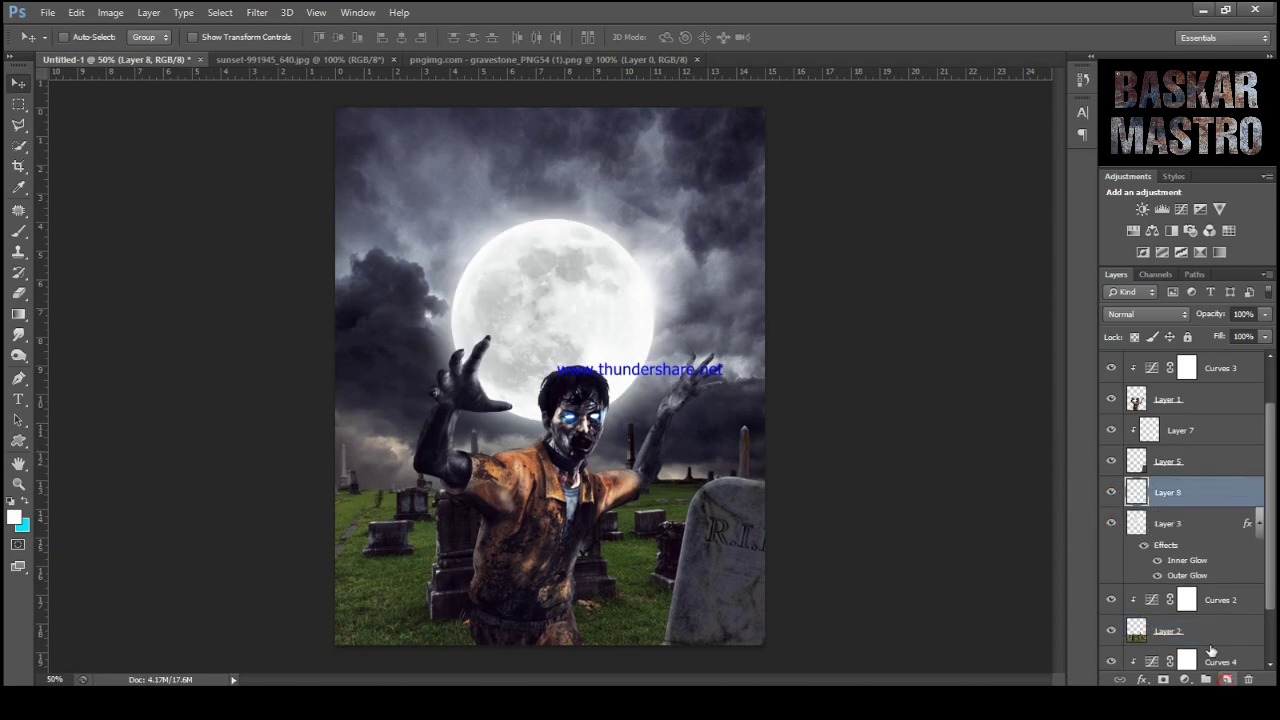
Choose a cloud-shaped 2500 px brush preset for the Brush tool and reduce its size to 422 px.
click(18, 230)
click(84, 37)
scroll(247, 200, down, 1)
scroll(247, 200, down, 6)
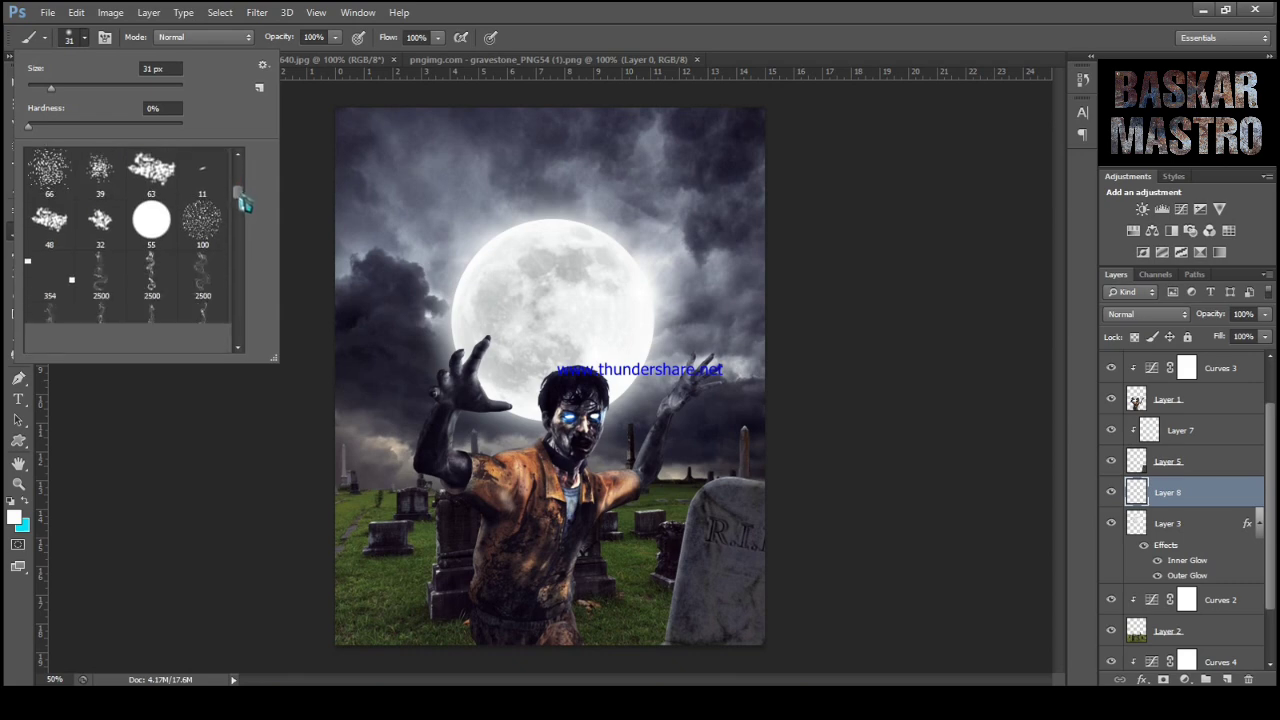
drag(237, 204, 241, 200)
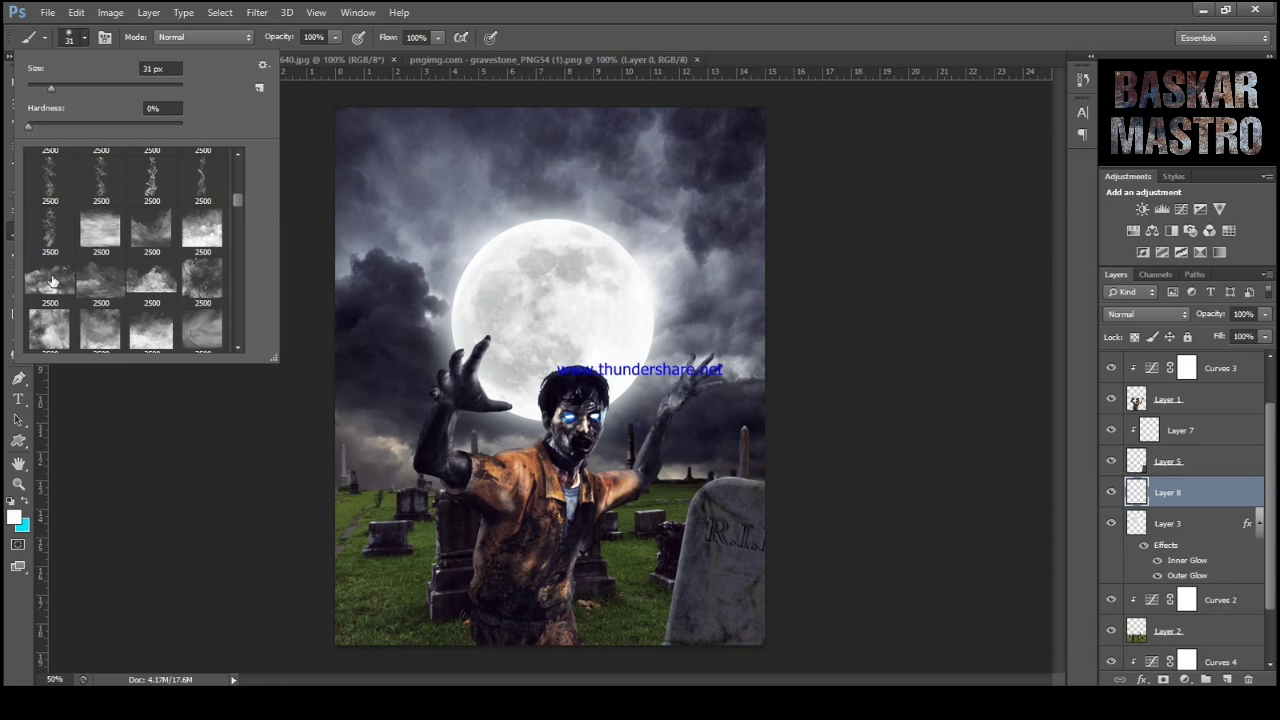
scroll(240, 216, down, 2)
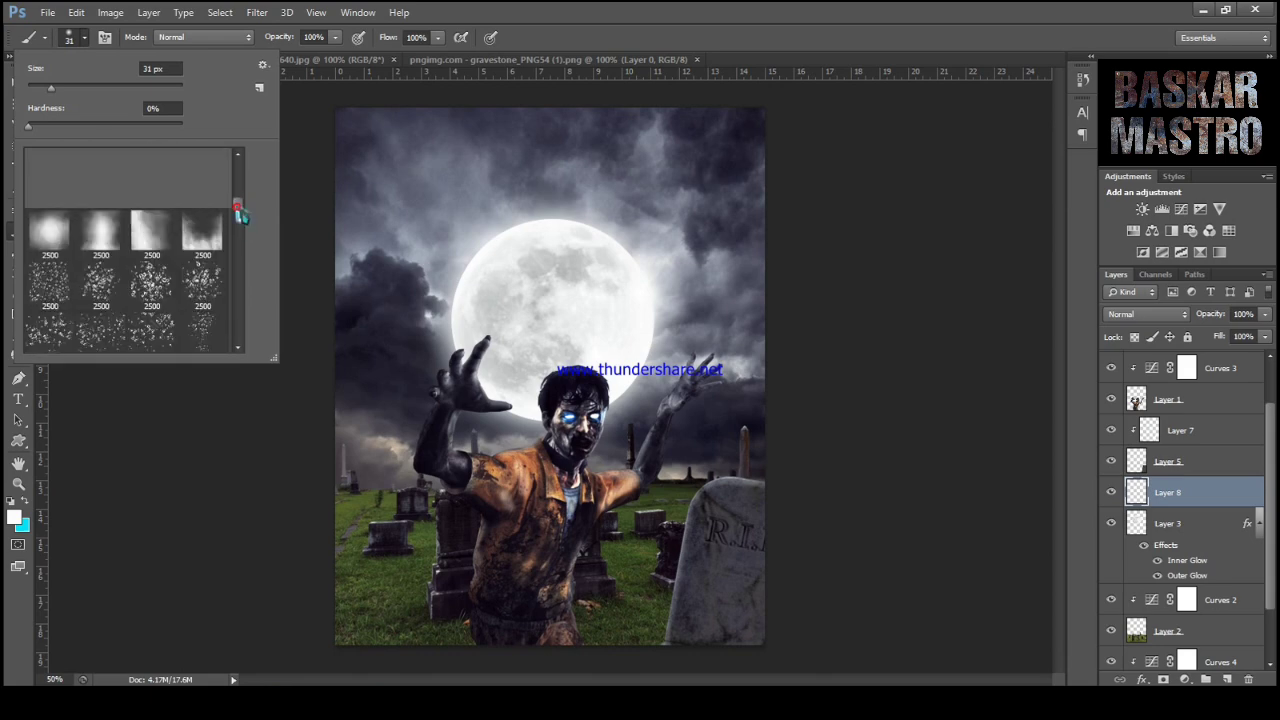
scroll(240, 214, up, 2)
click(160, 260)
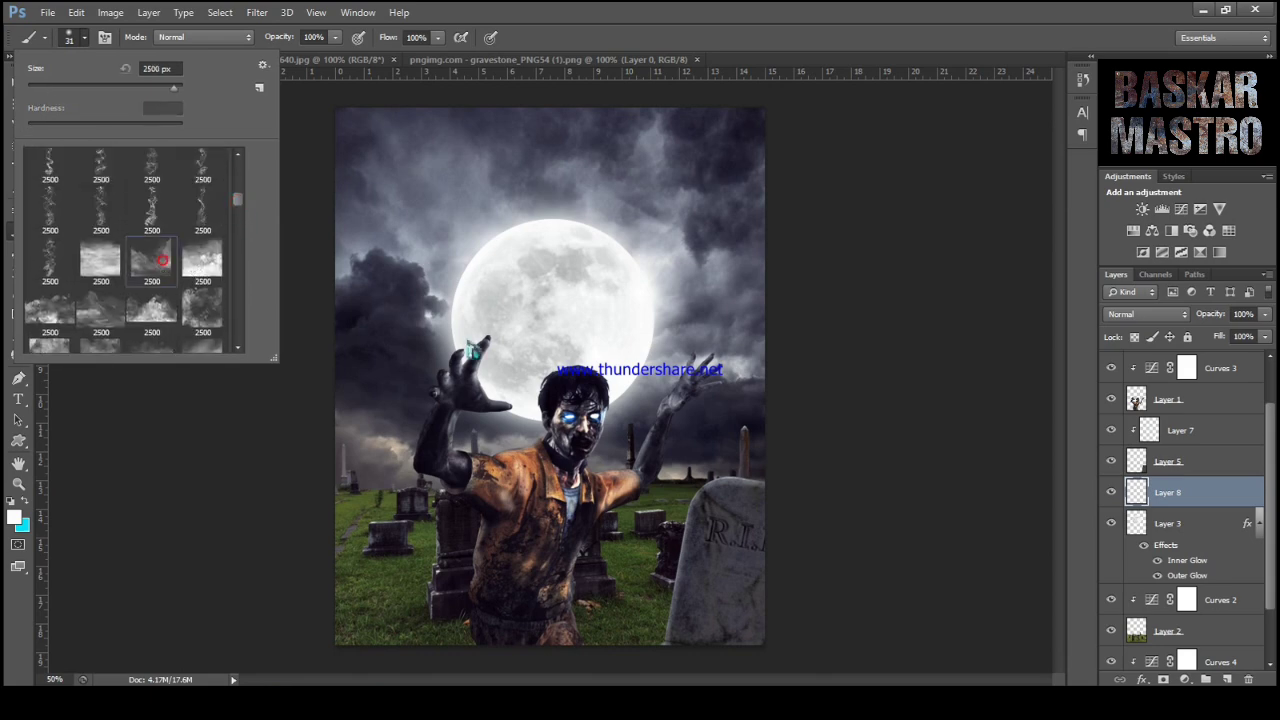
click(150, 87)
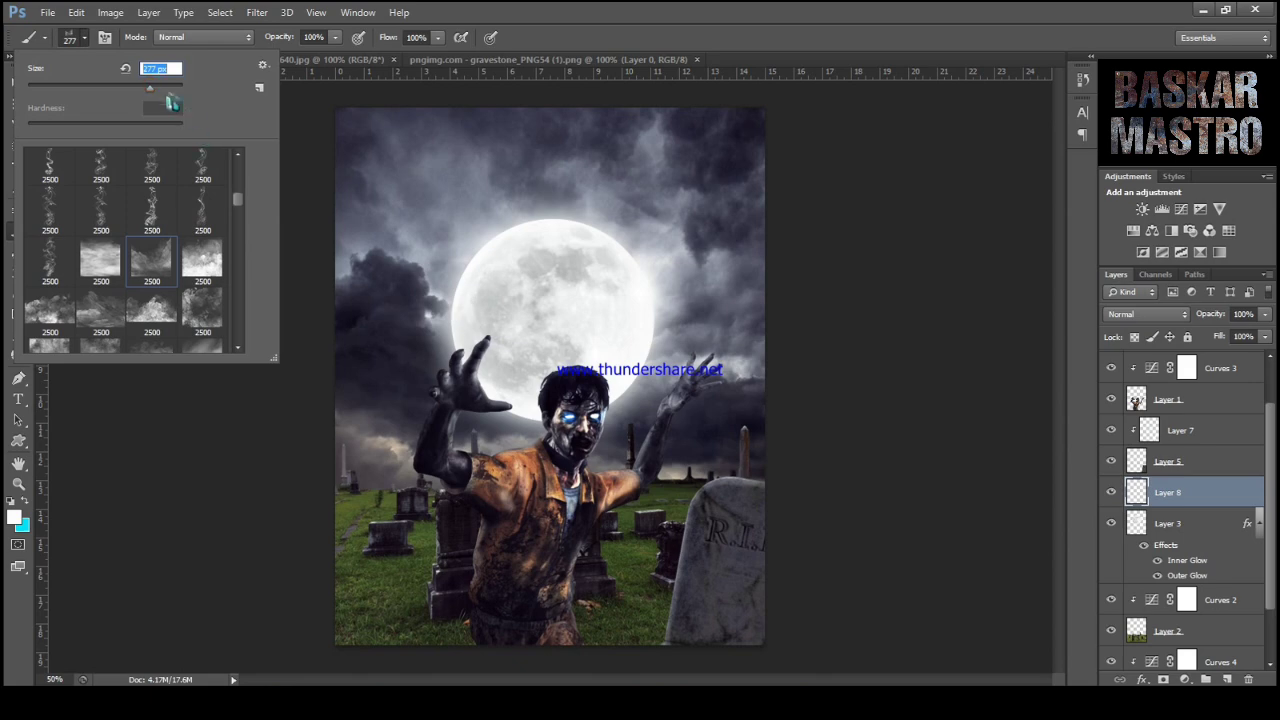
key(Return)
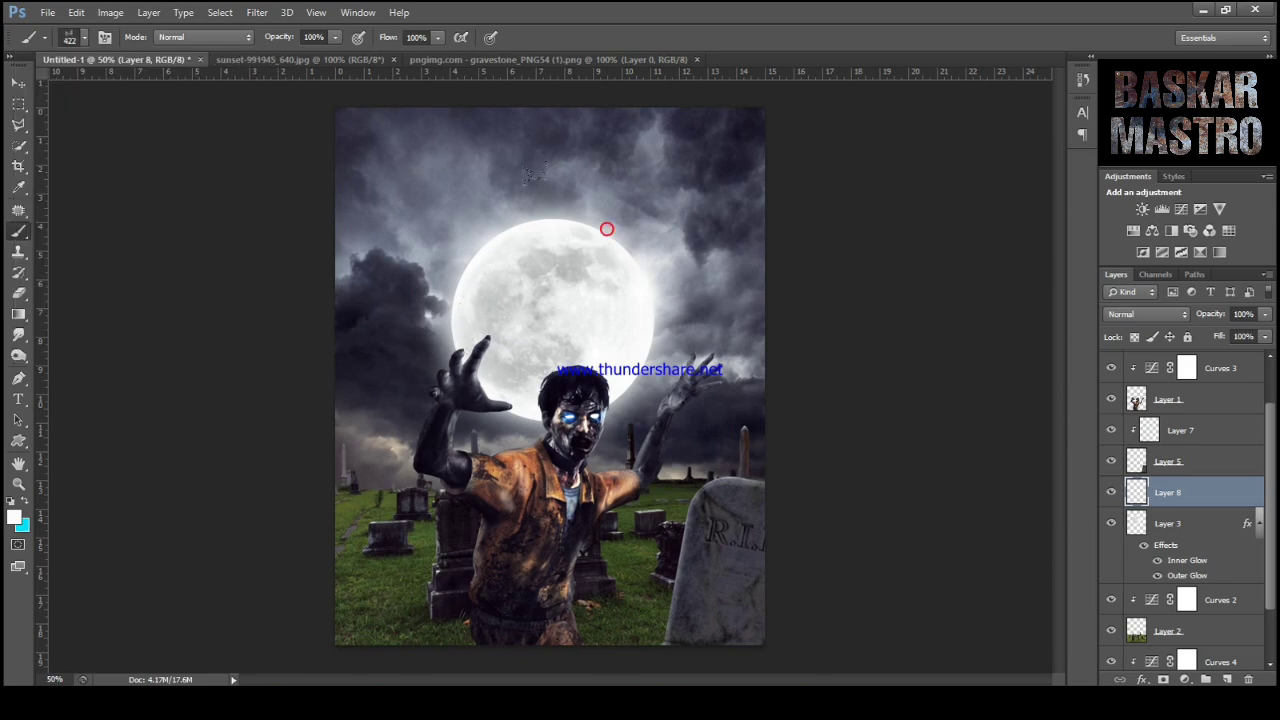
Stamp one white cloud on the new layer and move it over the gravestones behind the zombie's raised left-hand arm.
click(607, 226)
click(20, 84)
drag(693, 260, 490, 452)
Stretch the cloud to about 303% width and 178% height and position it as mist across the whole cemetery.
key(ctrl+t)
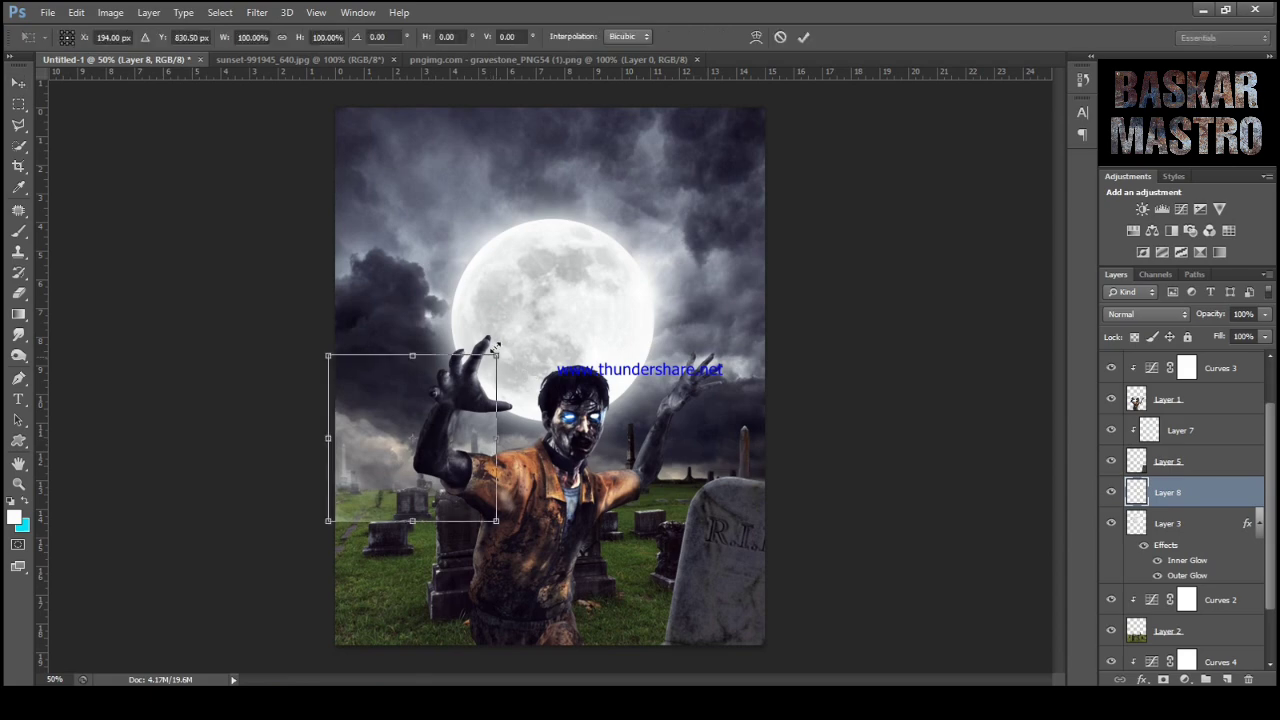
drag(498, 351, 821, 287)
drag(821, 521, 839, 584)
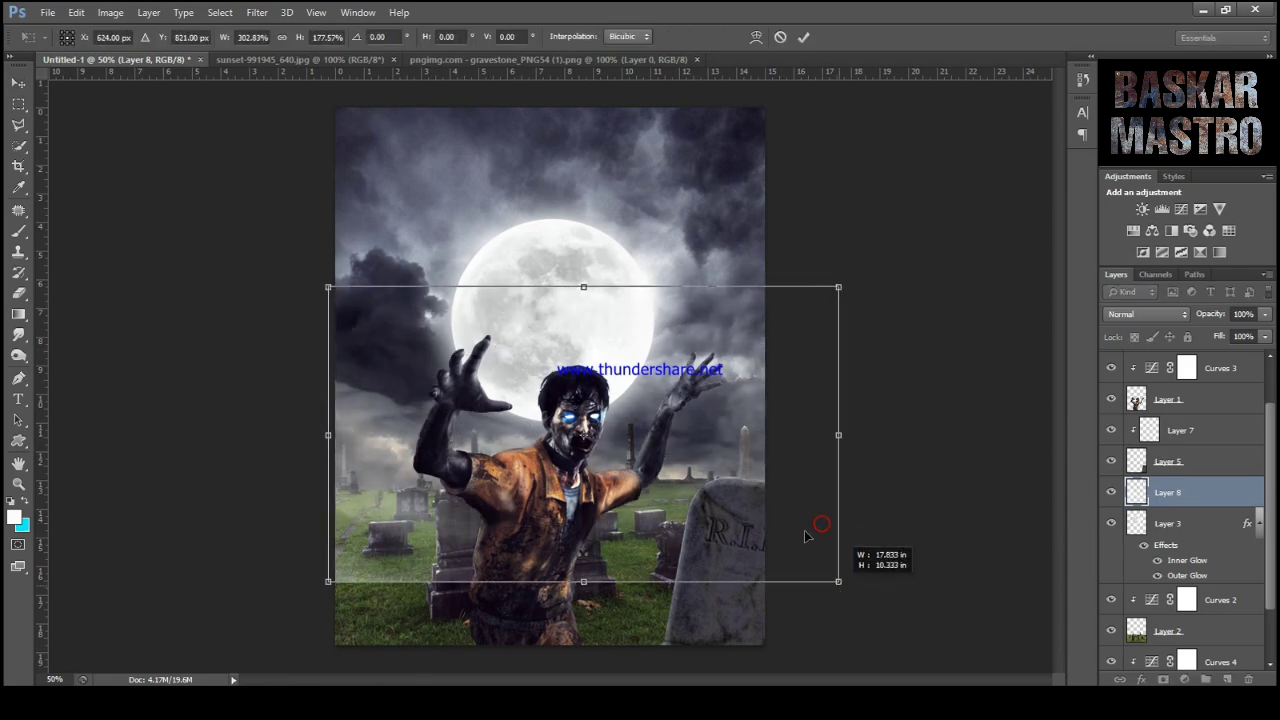
drag(753, 456, 730, 467)
click(805, 37)
click(805, 37)
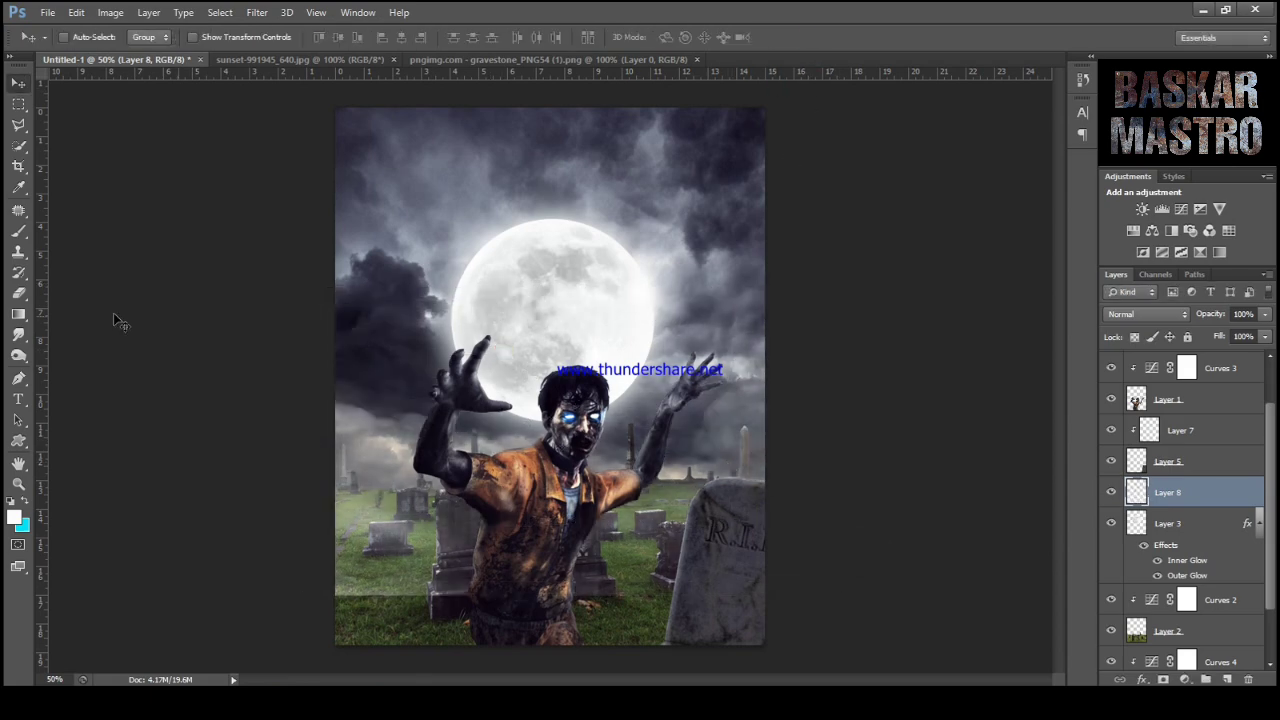
Erase the mist's hard lower edge on the grass left of the zombie.
click(18, 292)
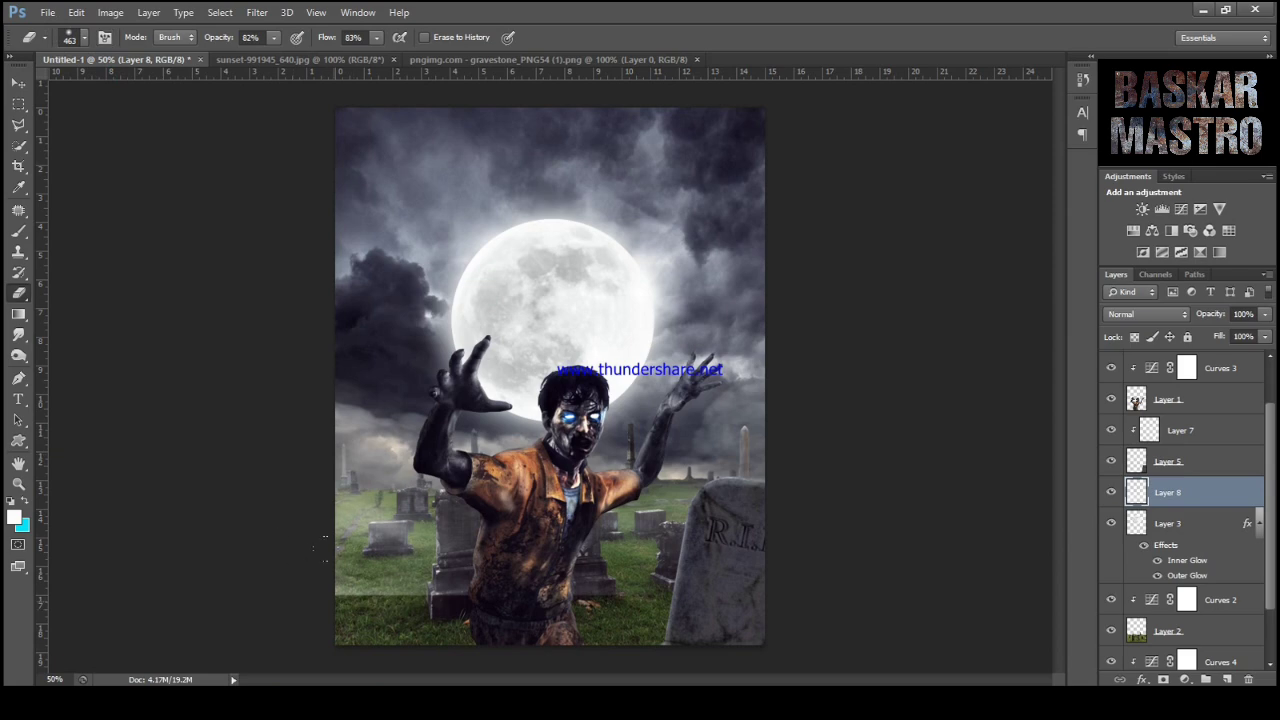
drag(325, 548, 417, 572)
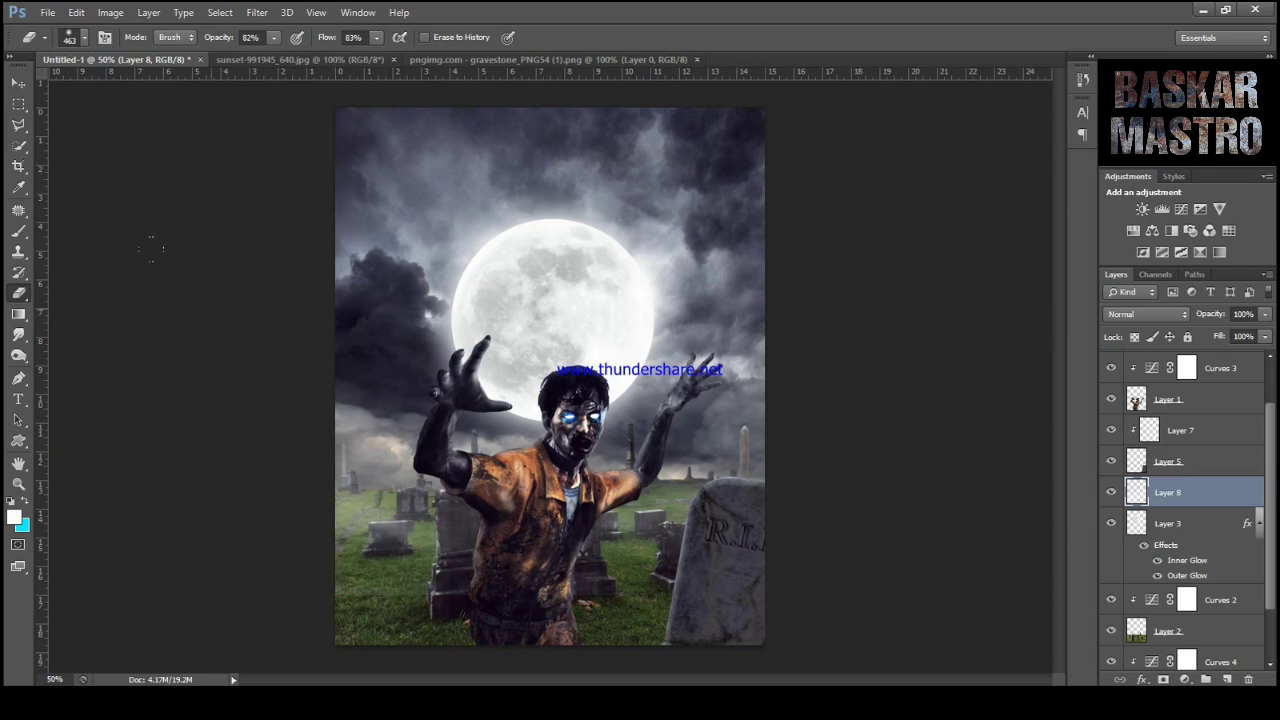
Duplicate the mist layer, place the unclipped copy above Curves 3 and lower its cloud over the zombie's waist and the R.I.P. stone.
click(18, 83)
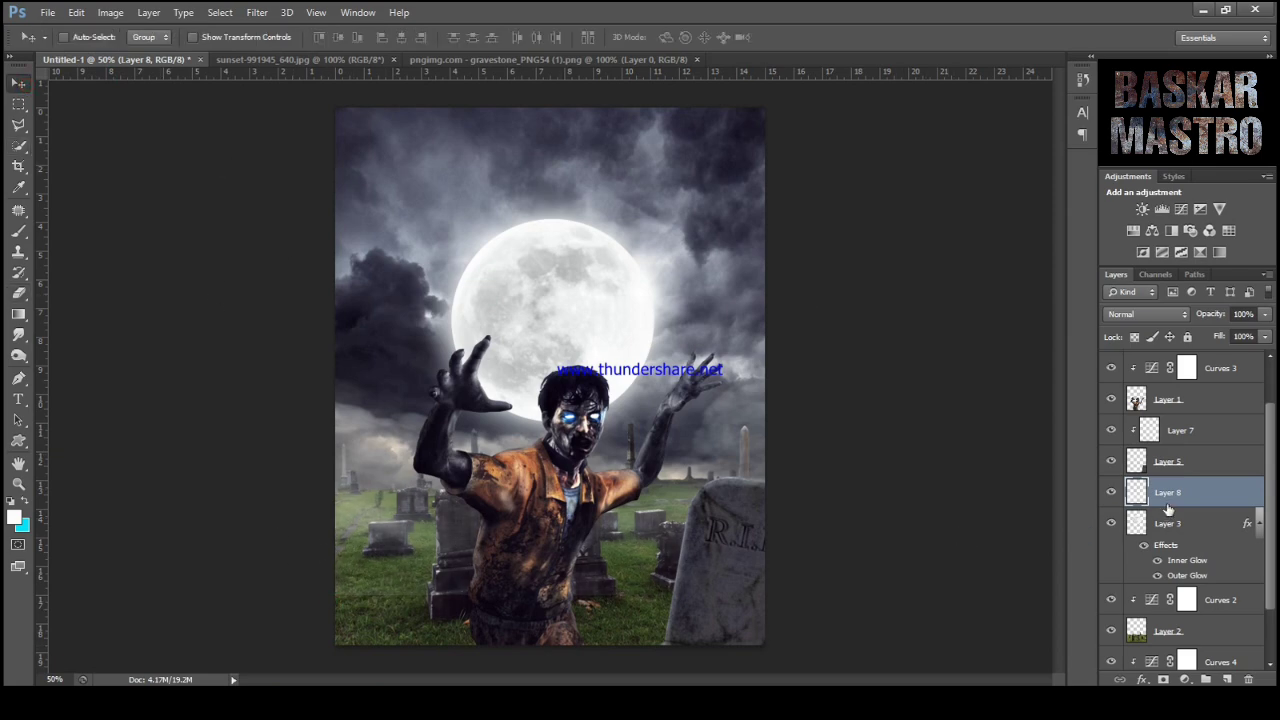
key(ctrl+j)
drag(1175, 495, 1180, 368)
drag(720, 500, 695, 650)
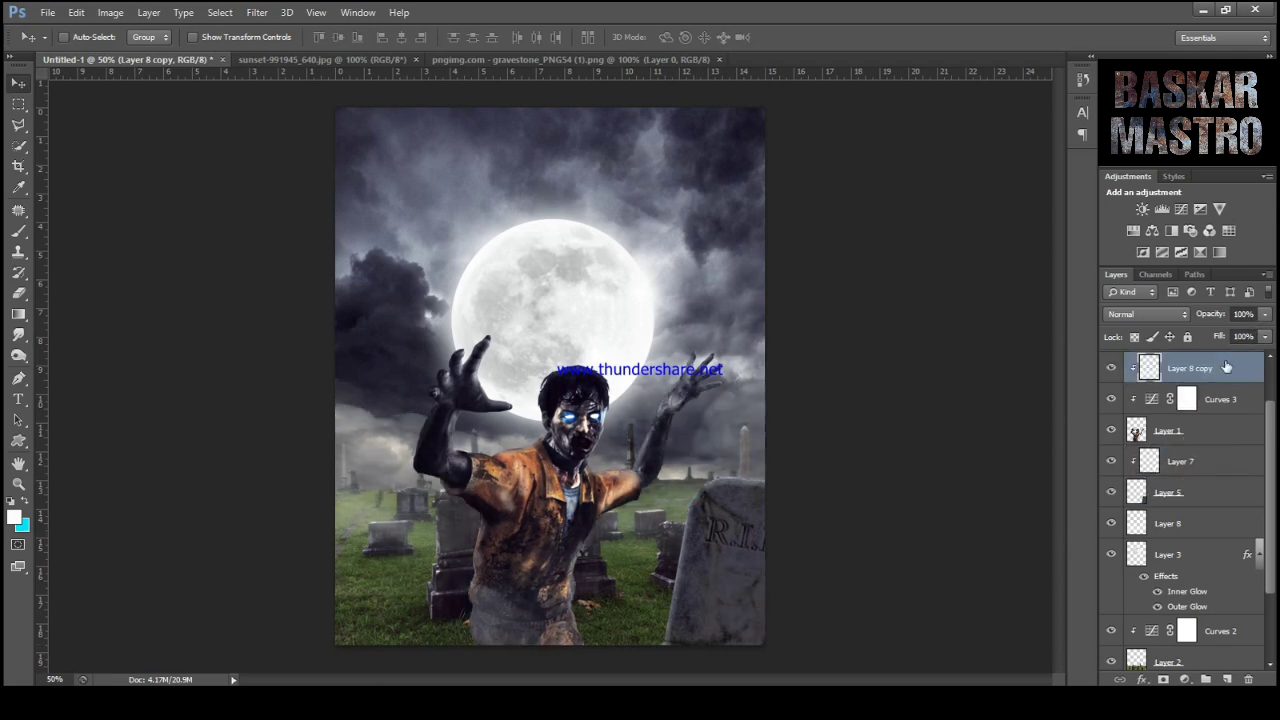
right_click(1215, 378)
click(1055, 273)
scroll(1240, 390, up, 1)
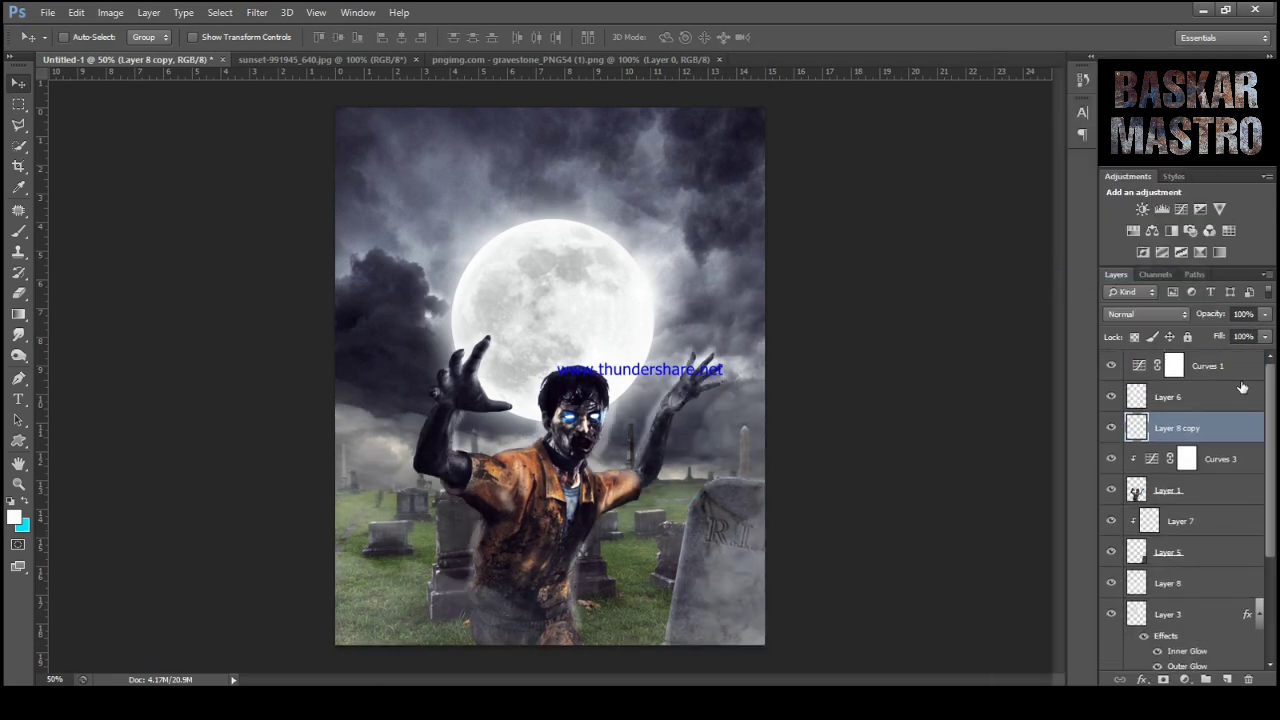
Move the mist copy above Curves 1 in the layer stack and clip Layer 6 to the zombie layers below it.
click(1112, 398)
click(1112, 398)
drag(1193, 425, 1190, 365)
click(1190, 427)
right_click(1190, 427)
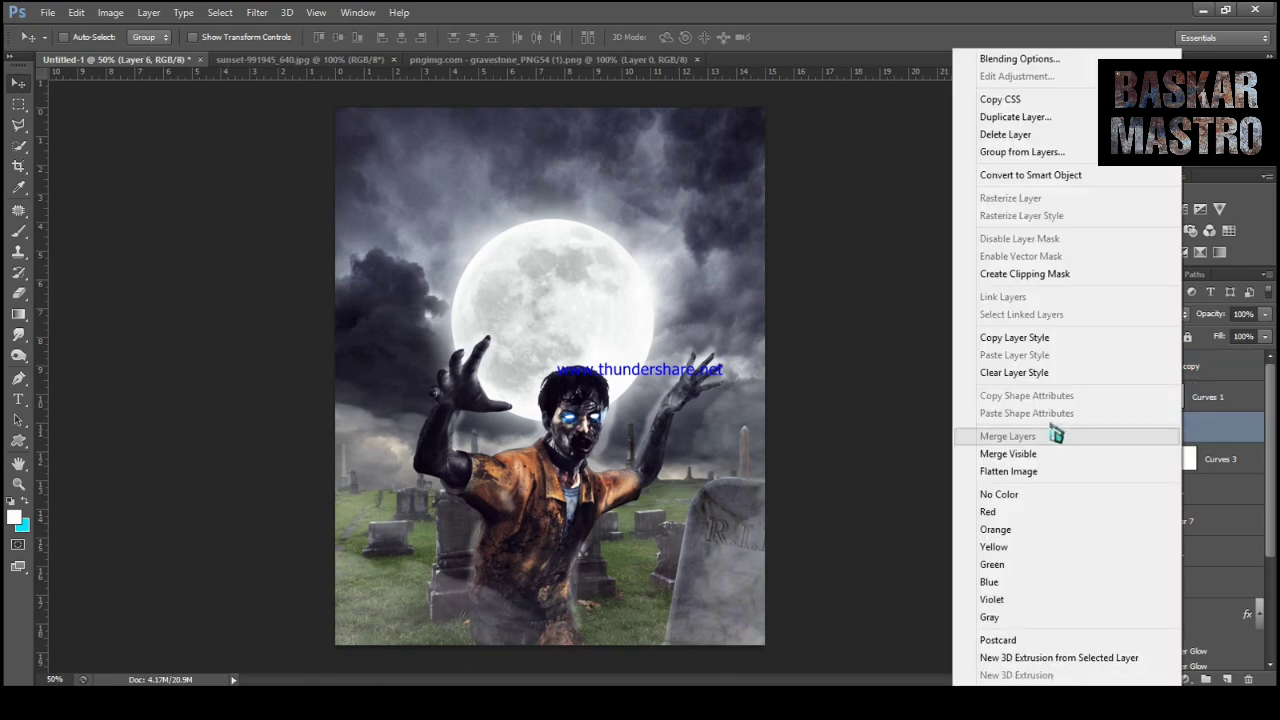
click(1024, 275)
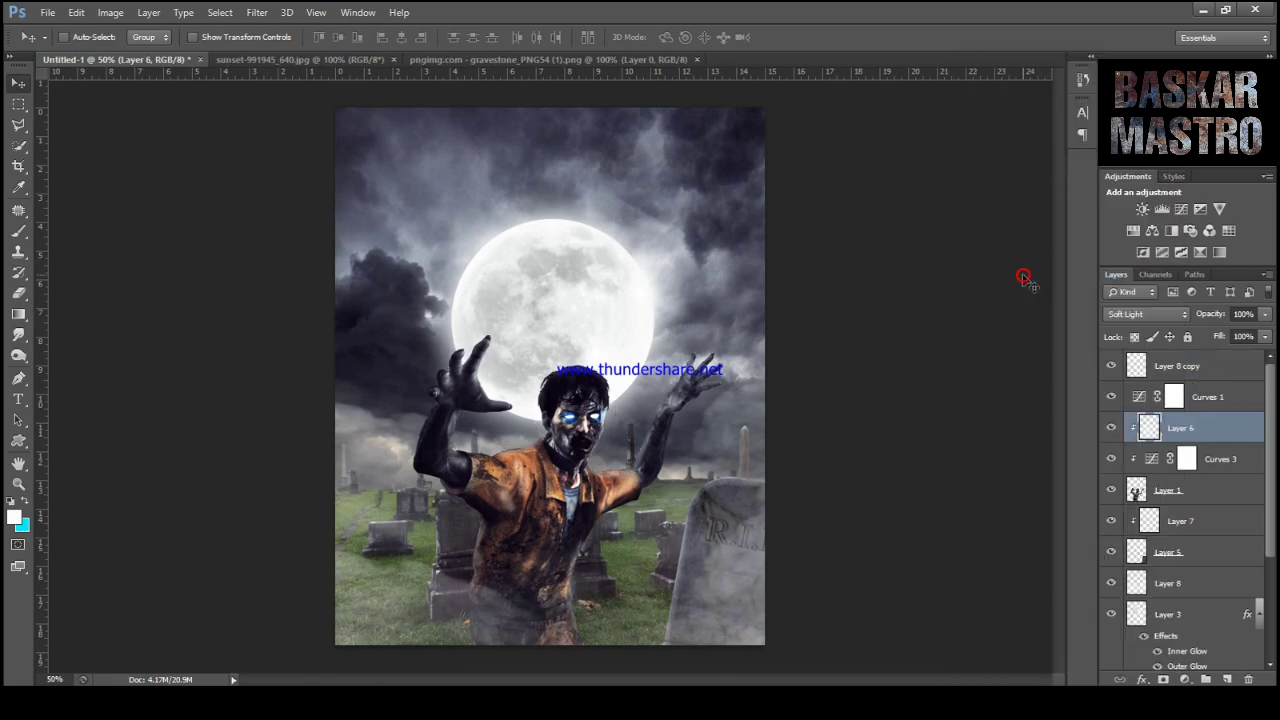
click(1112, 398)
click(1112, 398)
Shift the foreground mist copy slightly lower on the canvas and reduce its opacity to 63%.
click(1190, 366)
click(1110, 368)
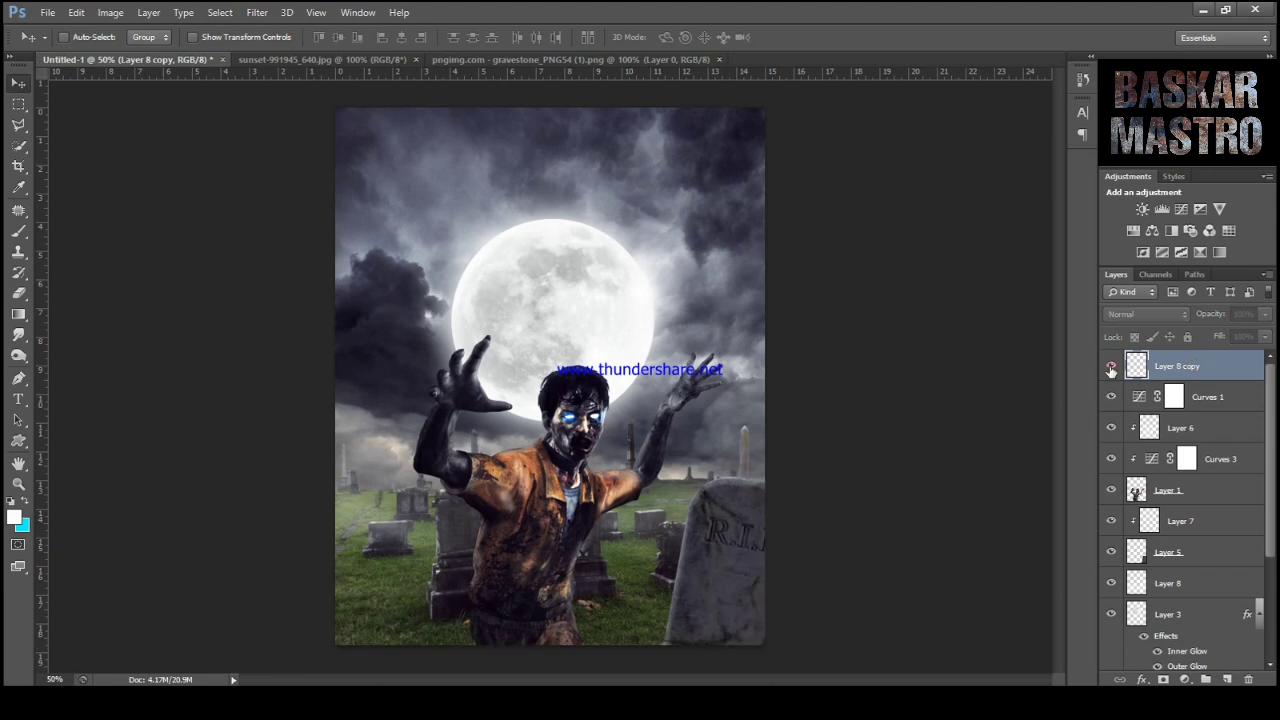
click(1110, 367)
drag(706, 543, 710, 582)
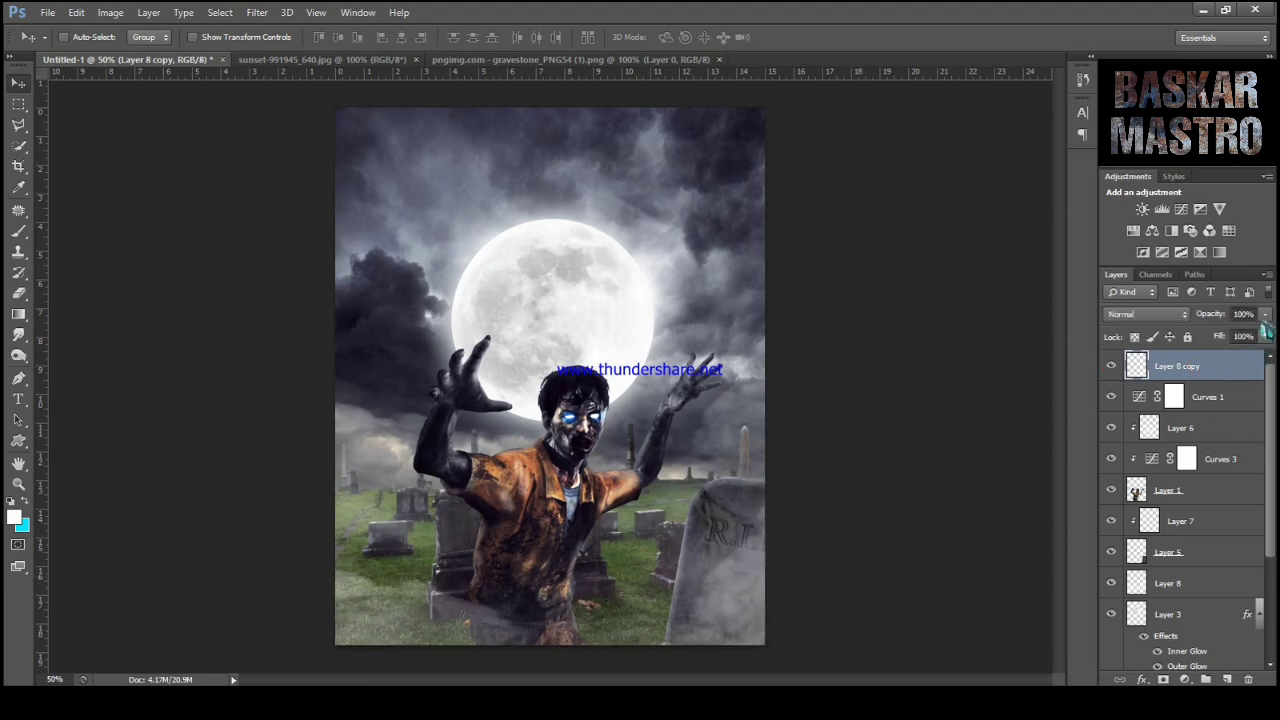
drag(1265, 316, 1238, 342)
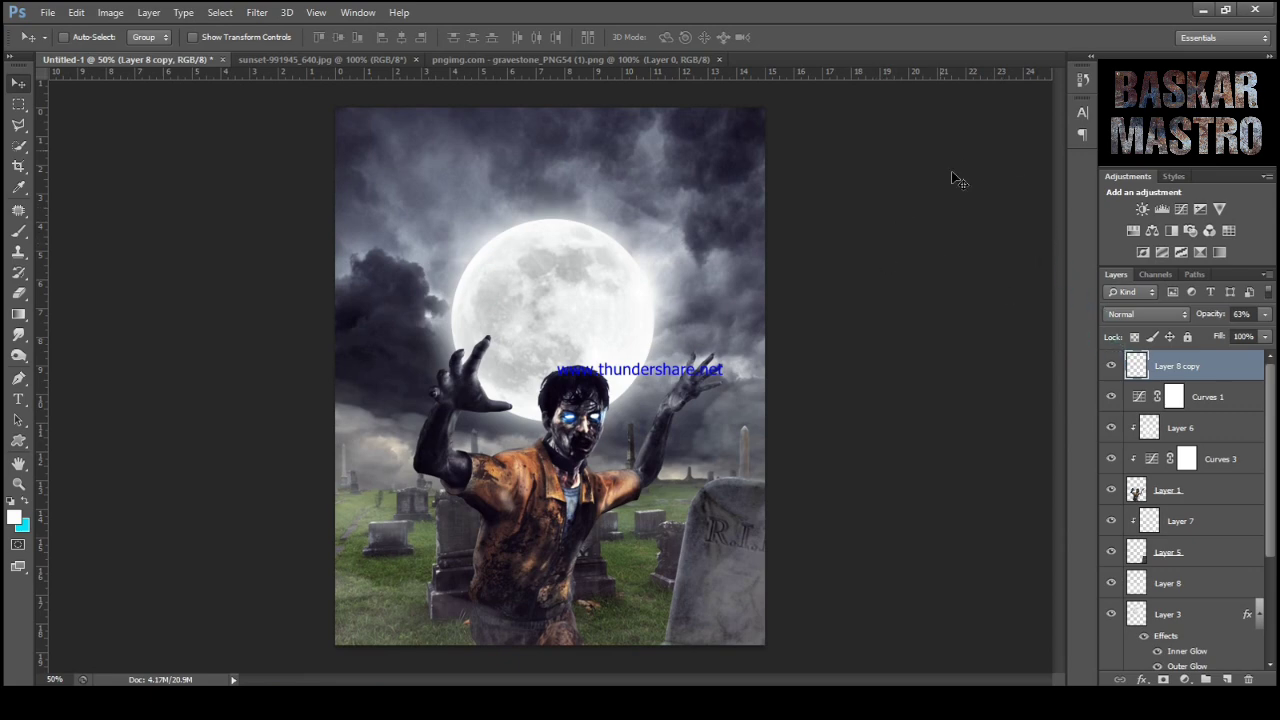
Add a new layer with a dark-to-transparent linear gradient from the image's left edge and narrow it toward that edge.
click(1227, 679)
key(g)
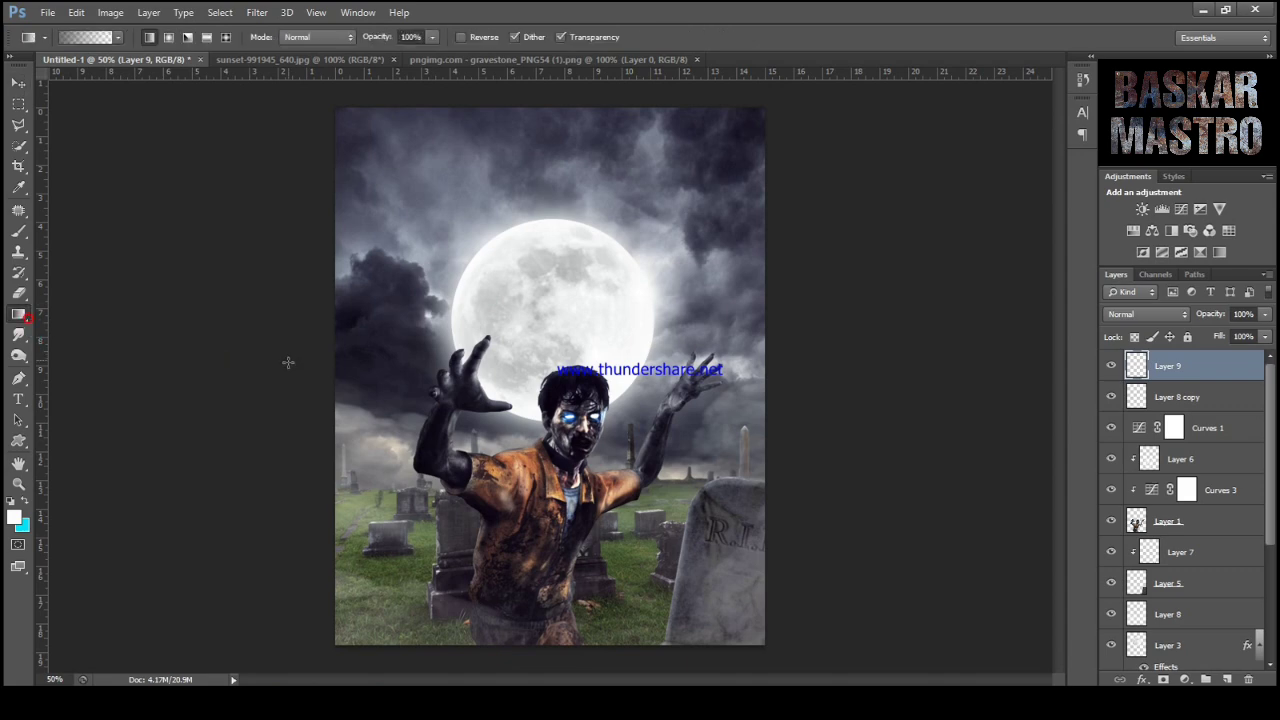
drag(178, 378, 585, 377)
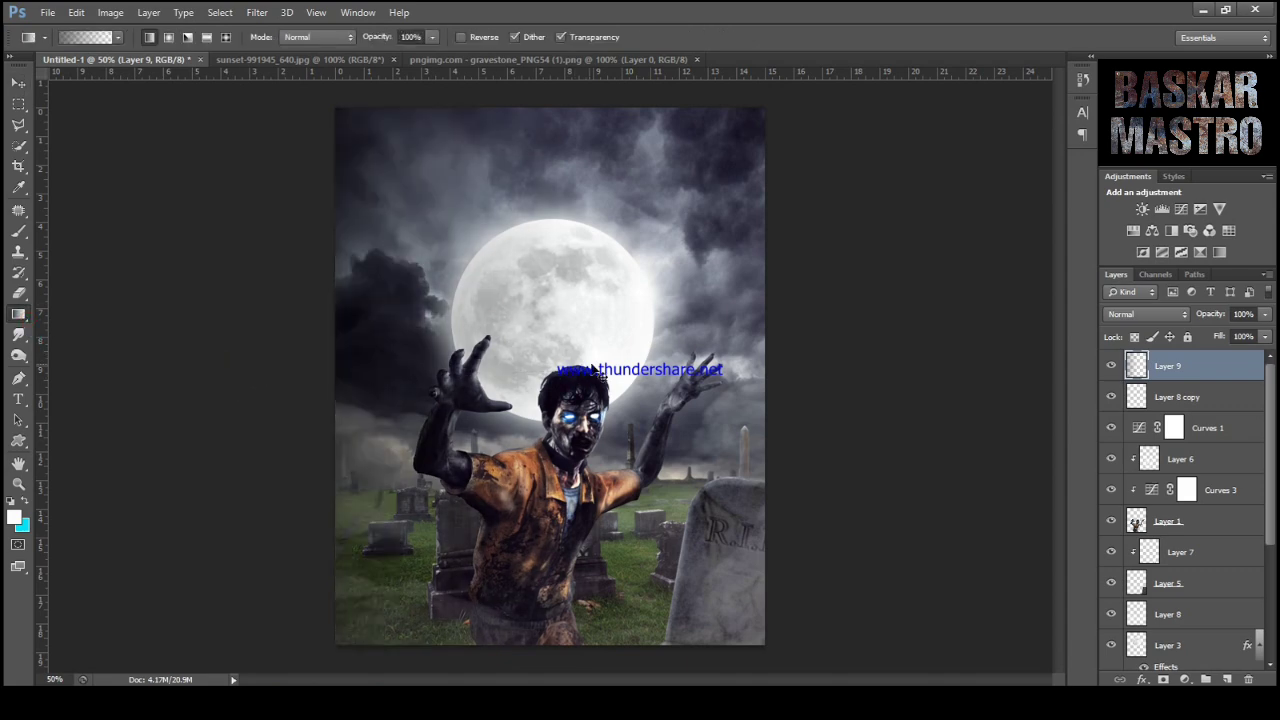
key(ctrl+t)
drag(765, 376, 470, 376)
key(Return)
Draw a dark gradient rising from the image's bottom edge on a new layer and scale its height to about 54%.
click(1227, 679)
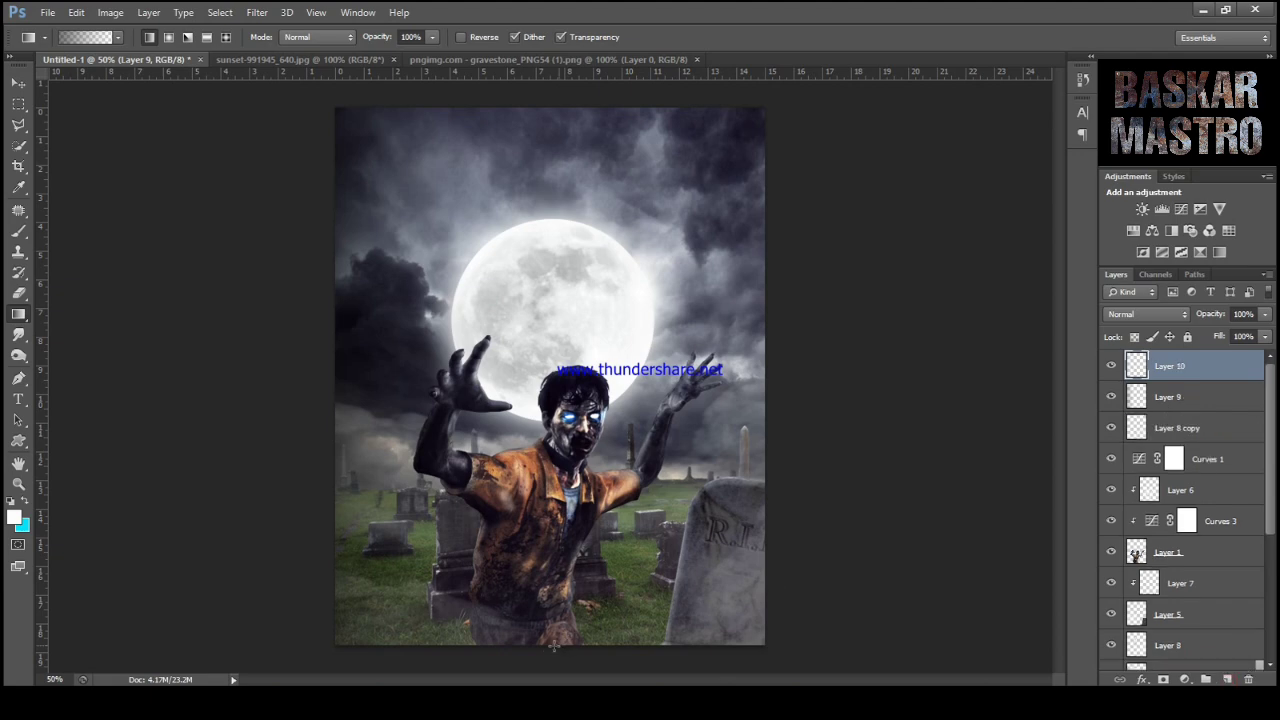
drag(546, 610, 550, 535)
key(ctrl+t)
drag(553, 646, 550, 660)
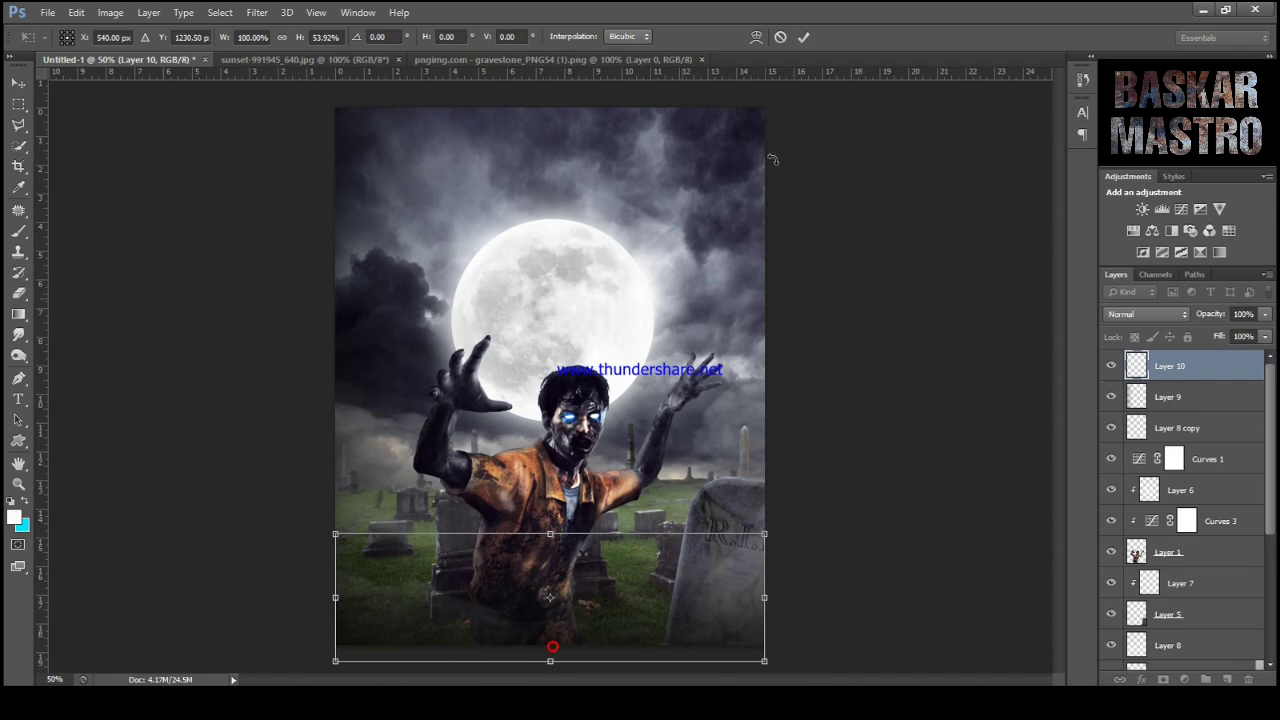
click(805, 40)
Draw a dark gradient inward from the image's right edge on a new layer and scale its width to about 51%.
key(ctrl+shift+alt+n)
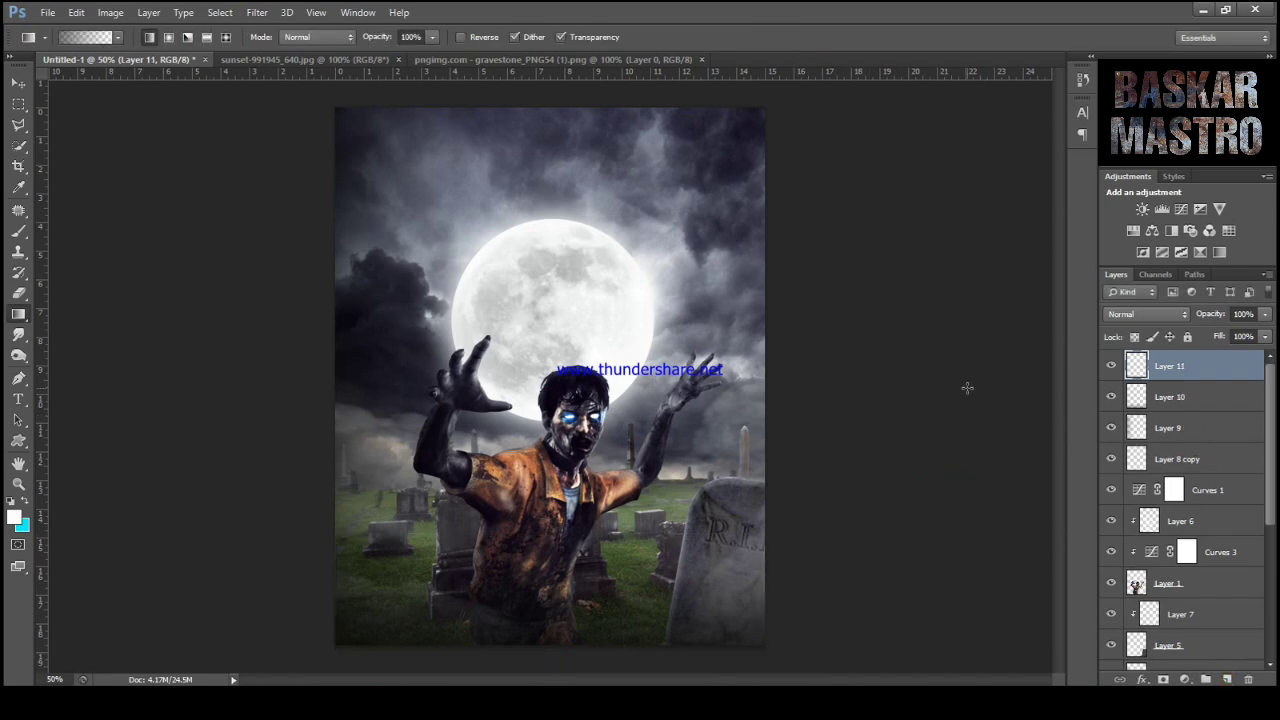
drag(967, 388, 672, 376)
key(ctrl+t)
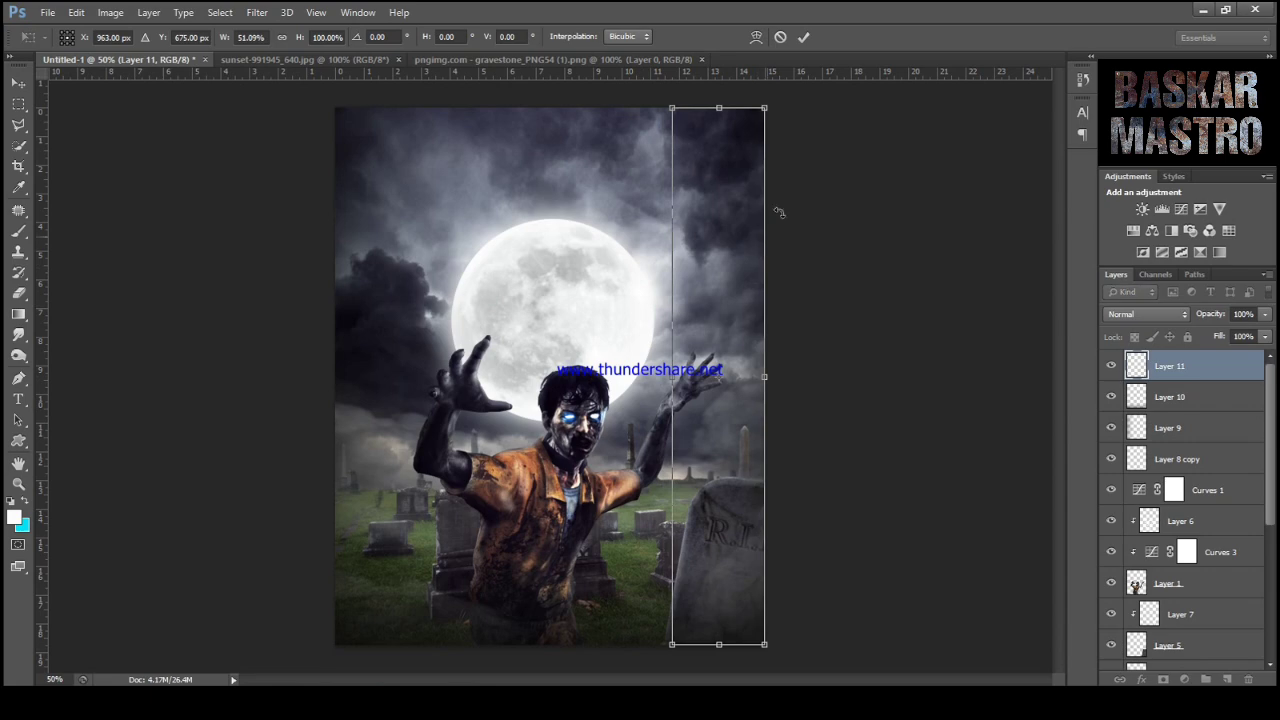
click(805, 40)
Draw a dark gradient down from the image's top edge on a new layer and scale its height to about 104%.
key(ctrl+shift+alt+n)
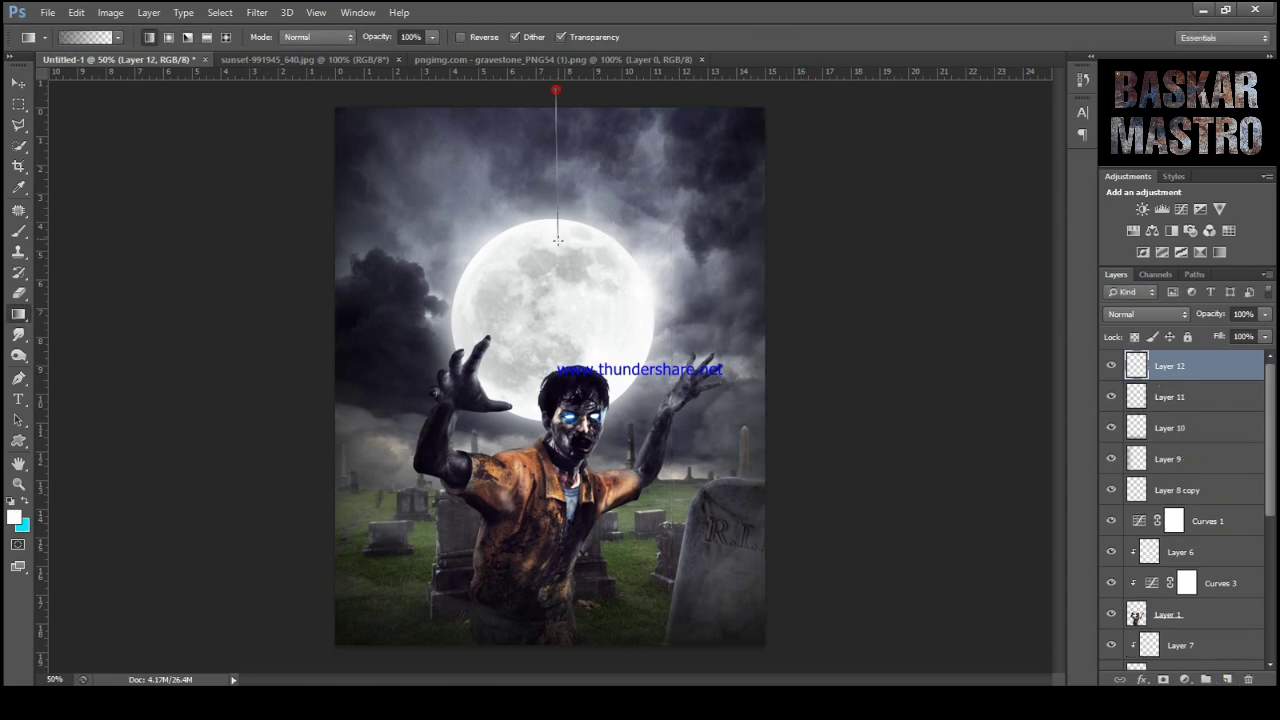
drag(557, 110, 550, 80)
key(ctrl+t)
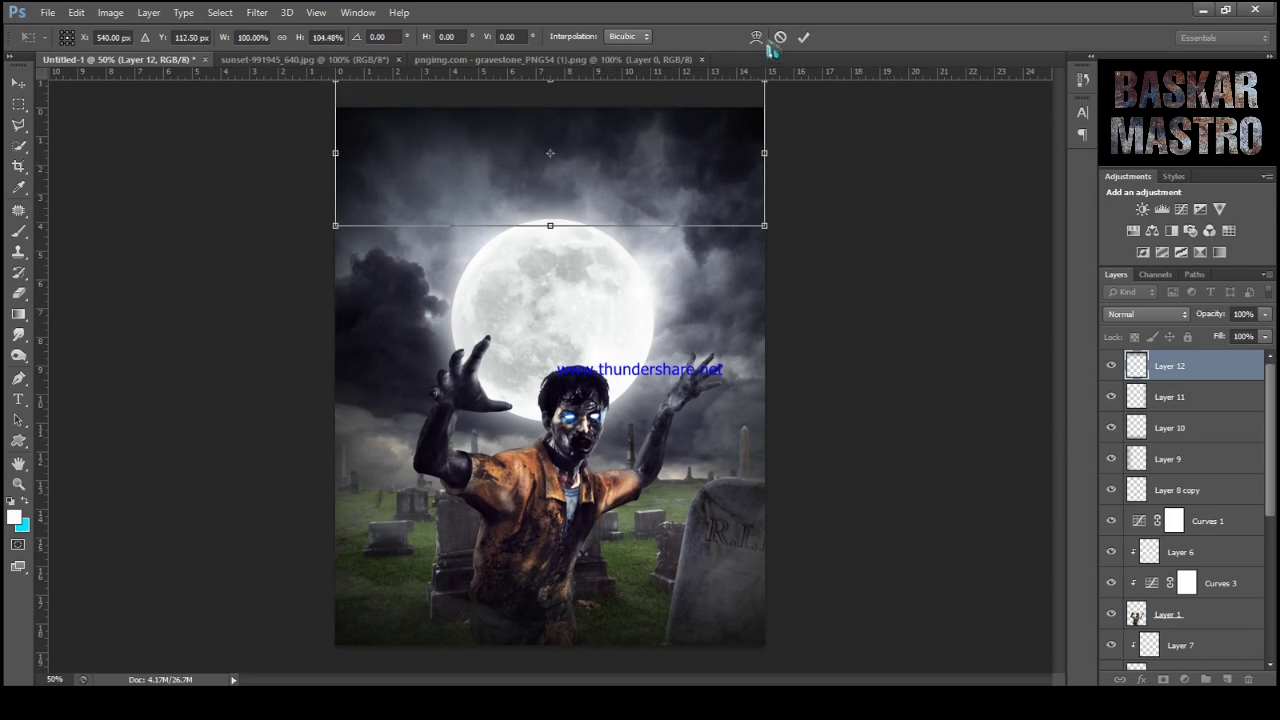
click(805, 38)
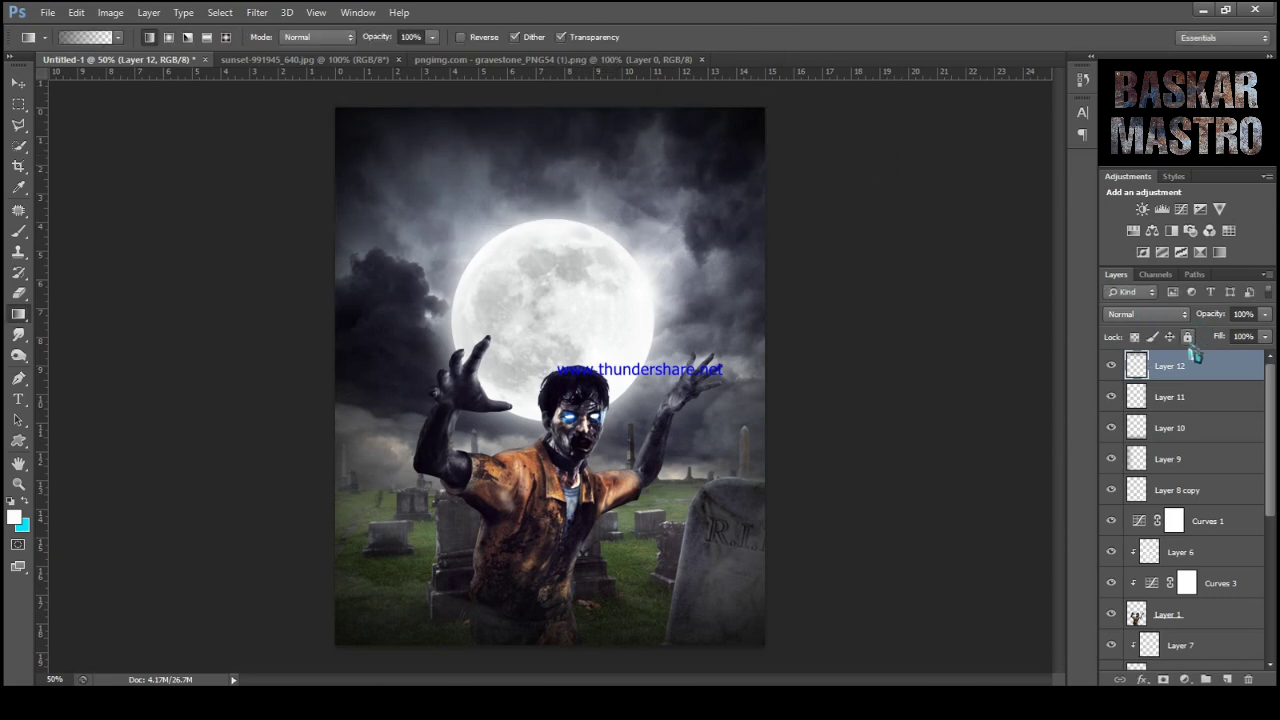
Add a Color Lookup adjustment above the edge-darkening layers and apply the 2Strip.look 3D LUT.
click(18, 82)
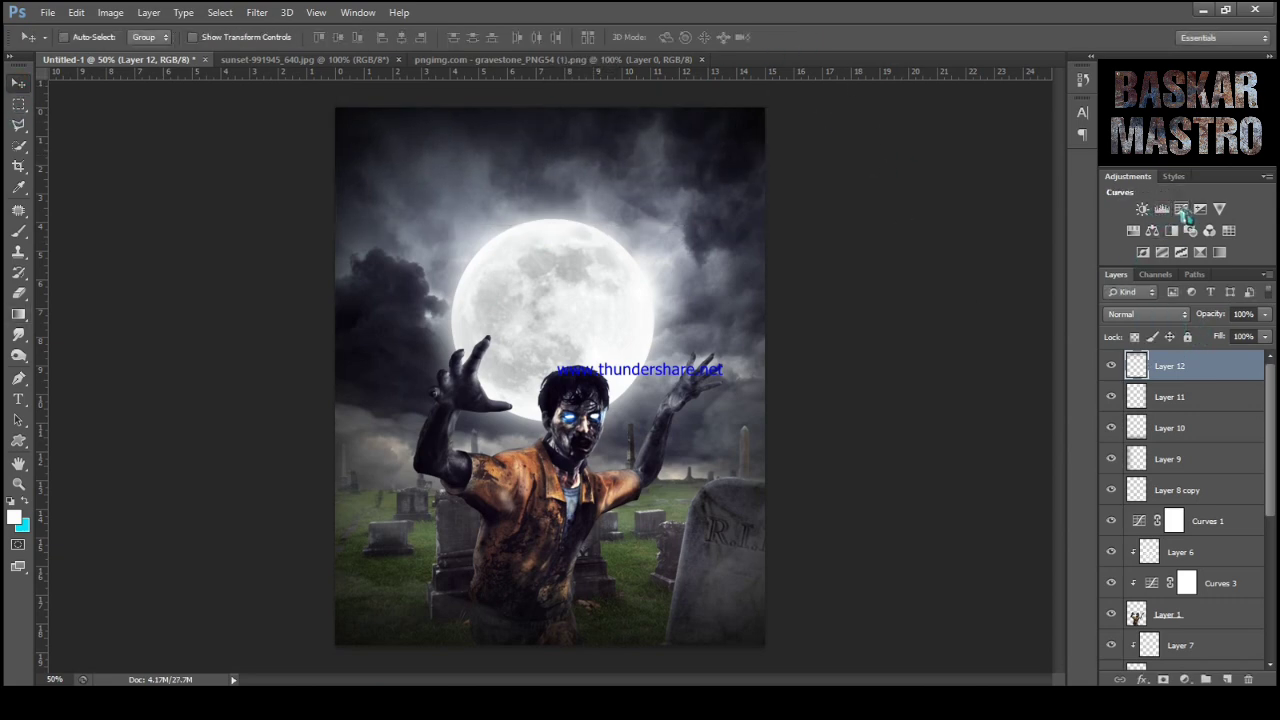
click(1229, 230)
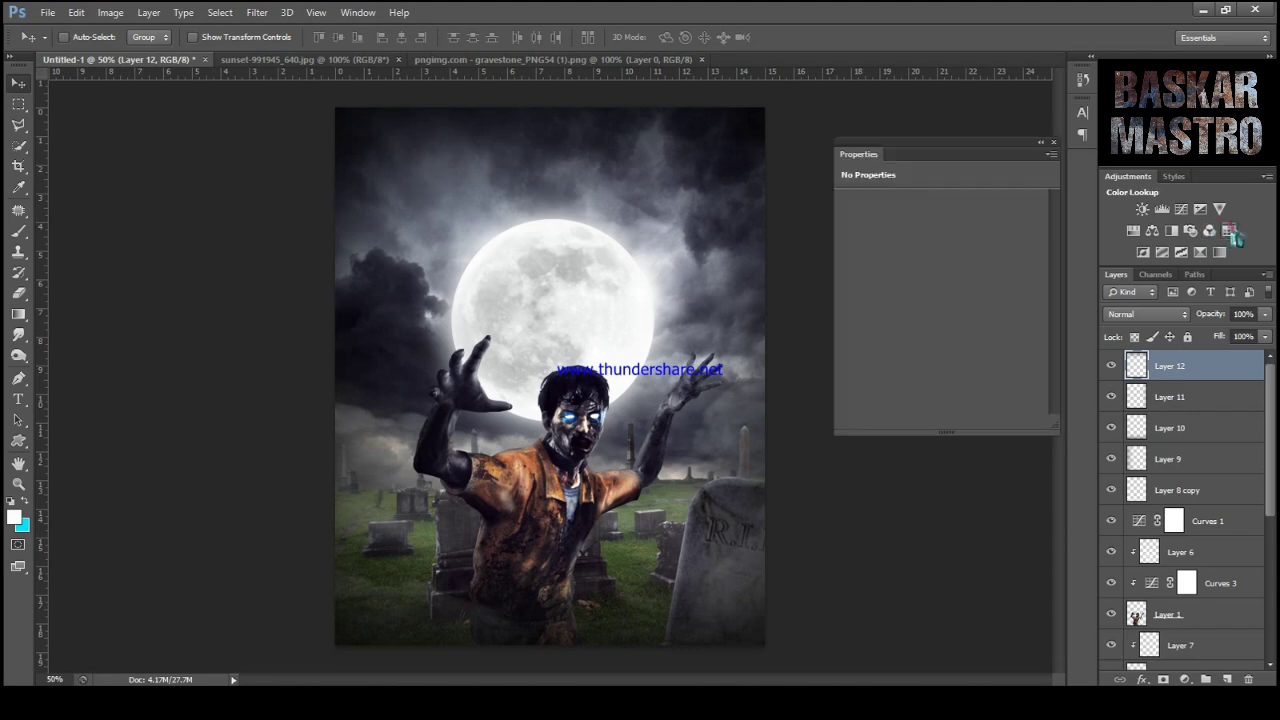
click(997, 226)
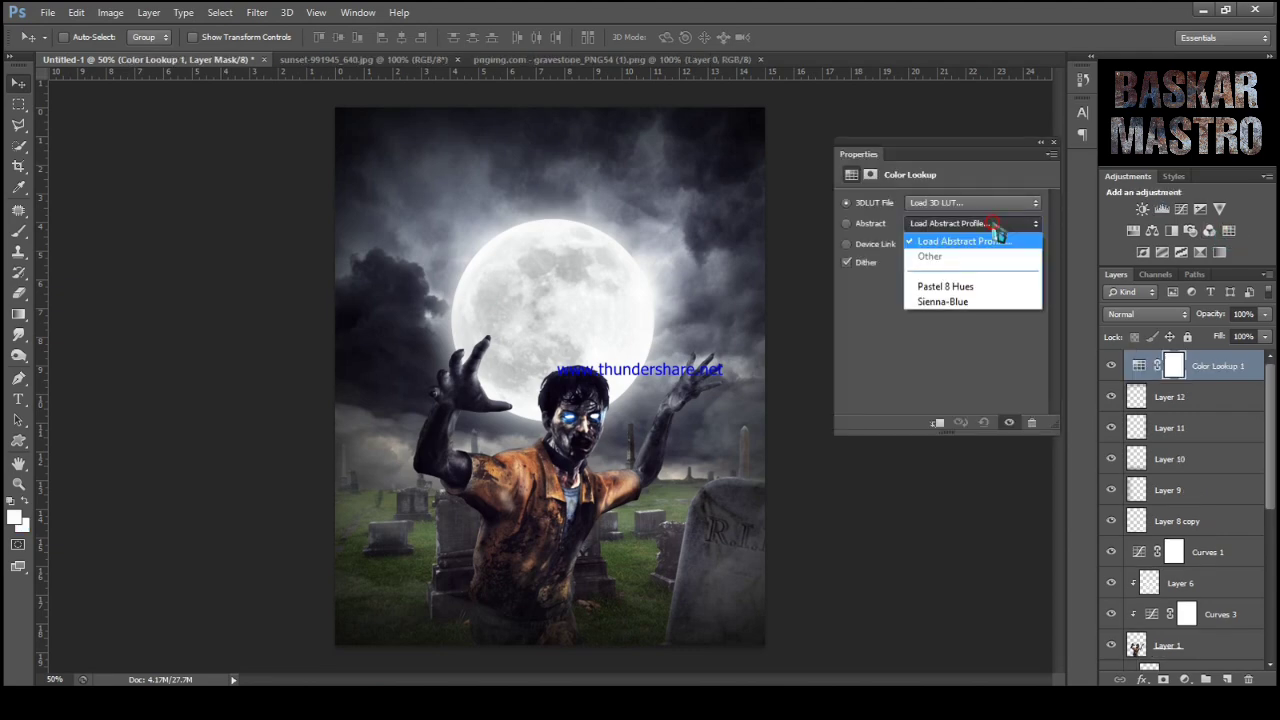
click(980, 205)
click(968, 267)
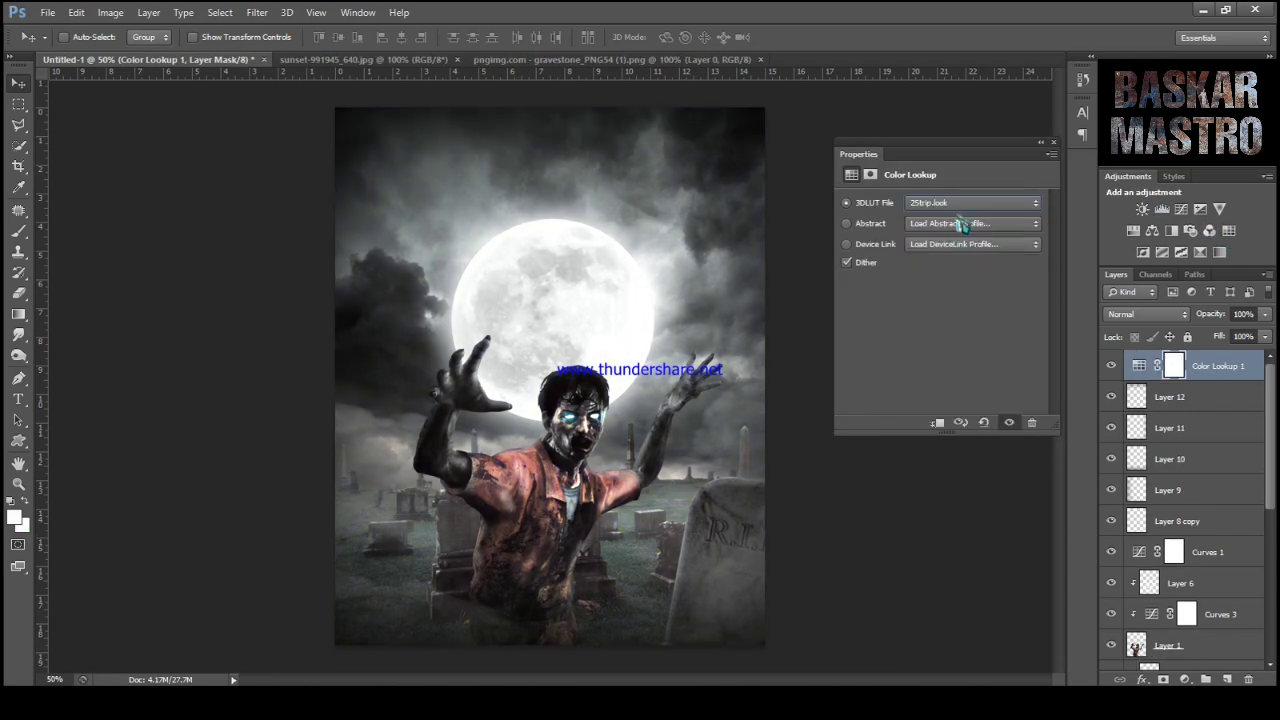
Try the 3Strip.look, Bleach Bypass.look, Candlelight.CUBE and Crisp_Winter.look LUTs on the Color Lookup adjustment.
click(968, 203)
click(966, 280)
click(966, 205)
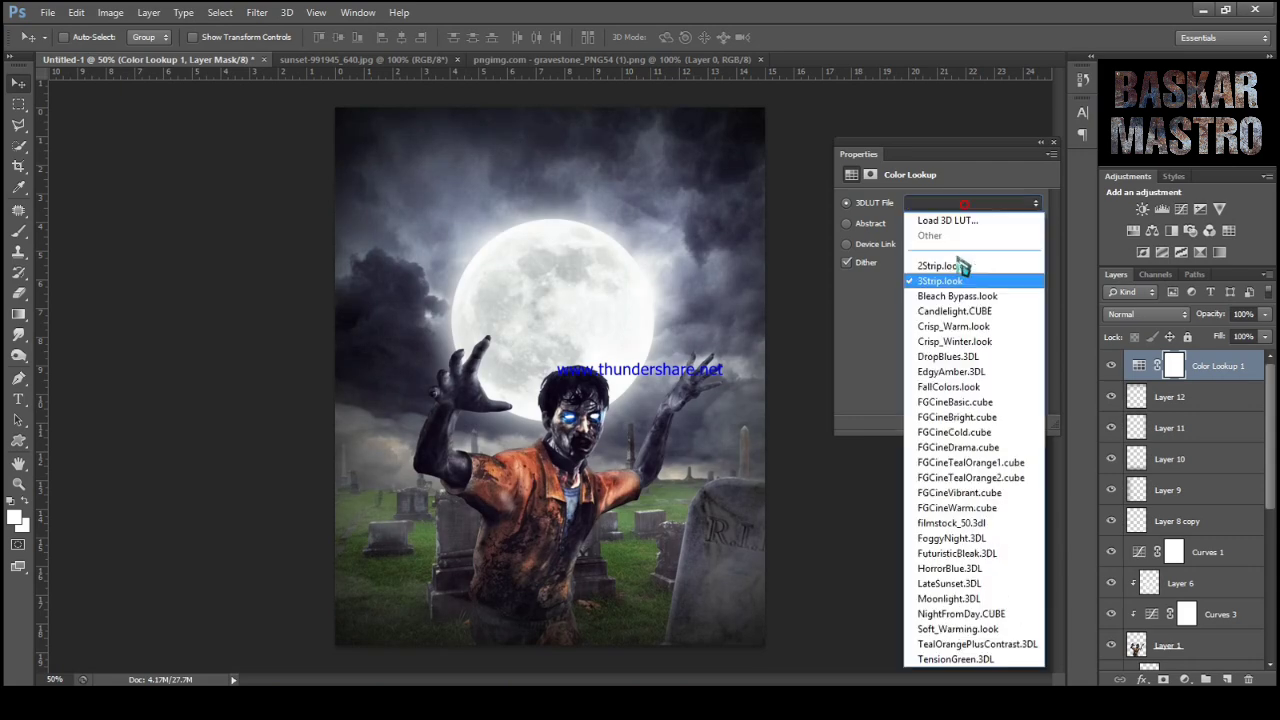
click(966, 297)
click(968, 203)
click(966, 297)
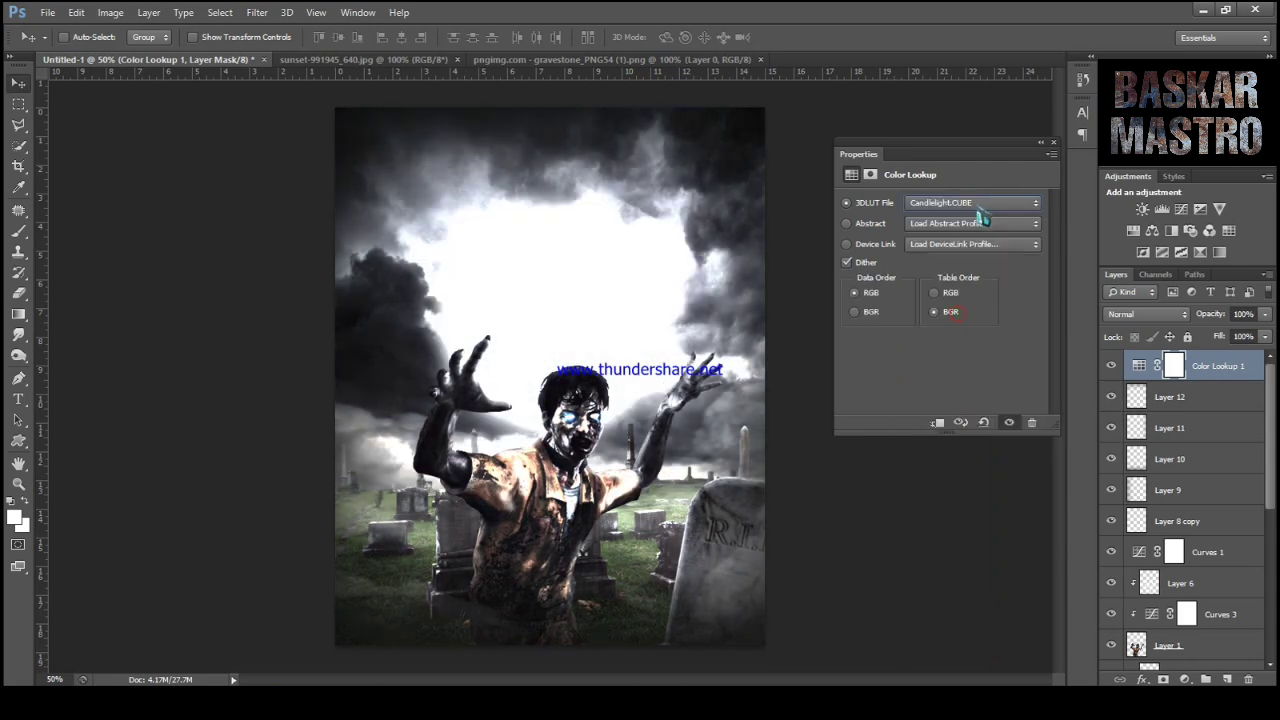
click(968, 203)
click(981, 312)
Try the DropBlues.3DL, EdgyAmber.3DL and FallColors.look LUTs on the Color Lookup adjustment.
click(968, 203)
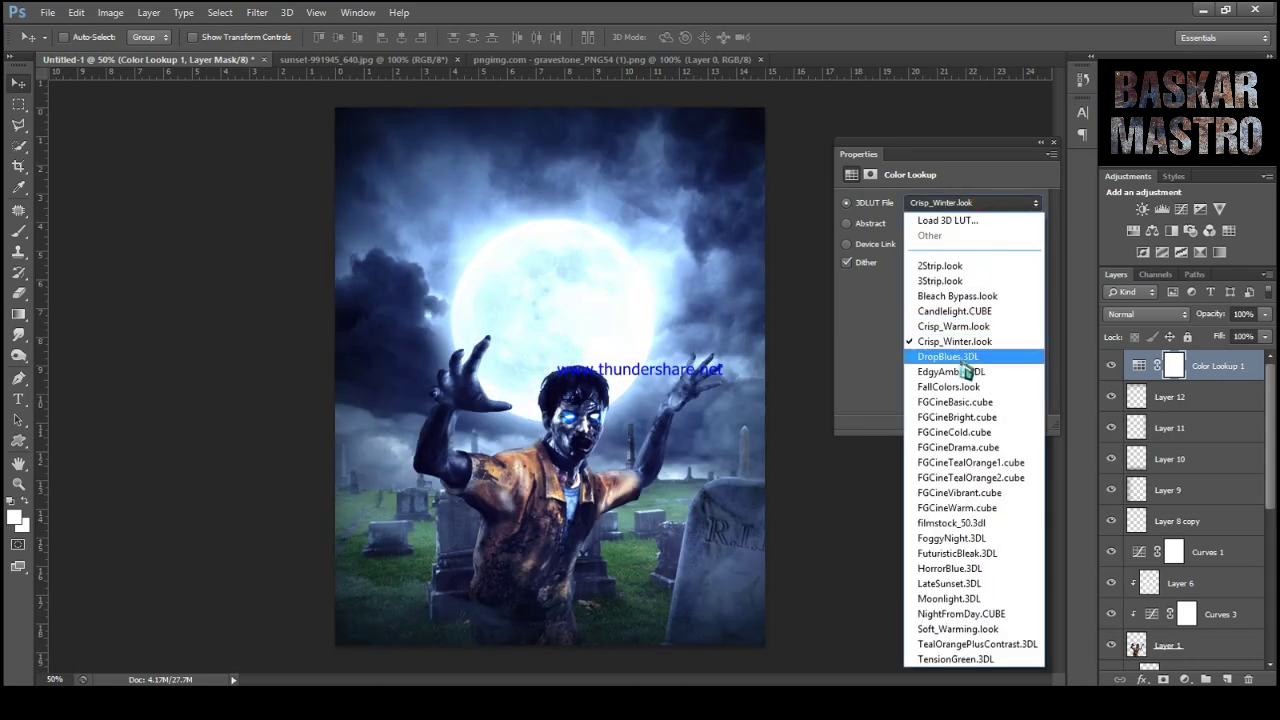
click(968, 372)
click(975, 205)
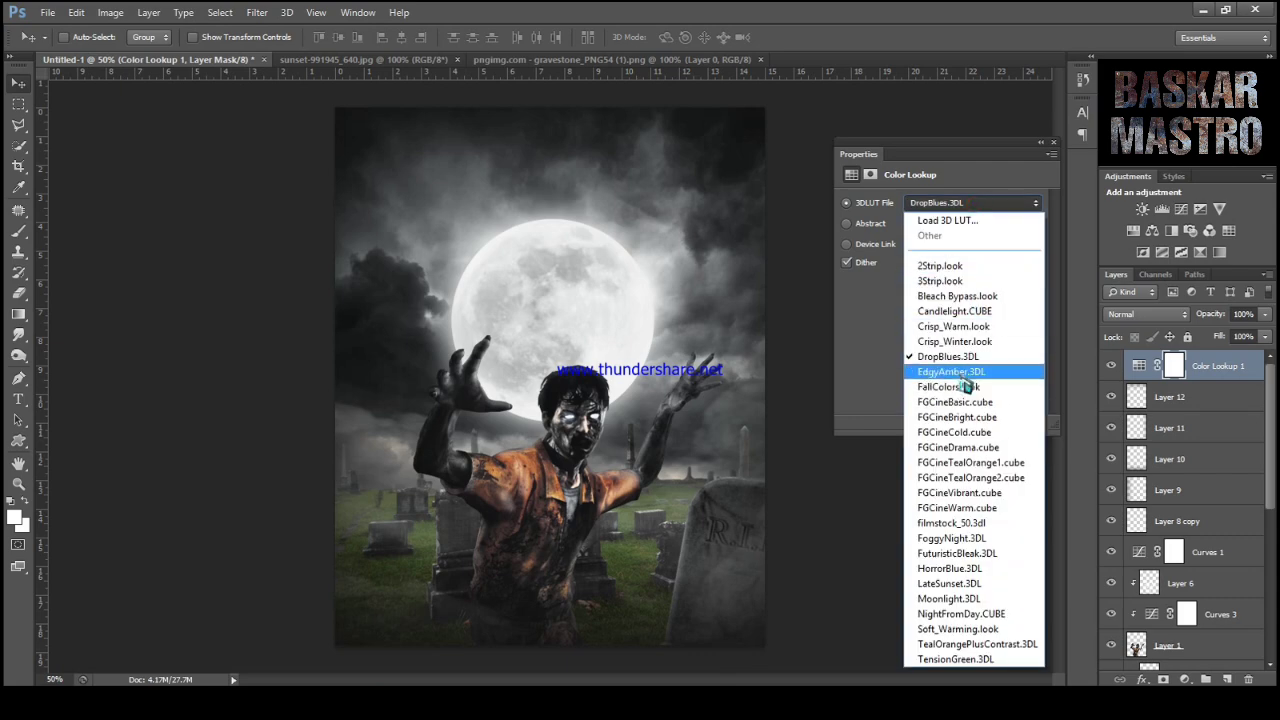
click(966, 372)
click(968, 203)
click(953, 401)
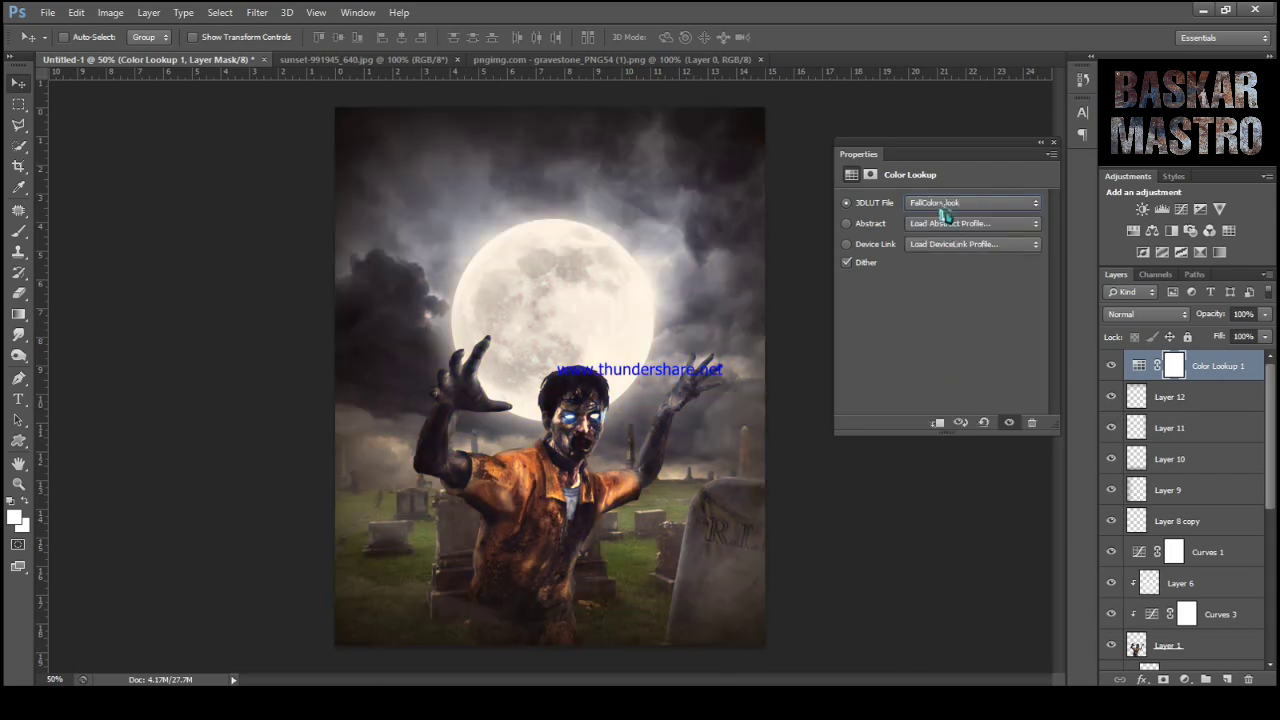
Try the FGCineBasic.cube, FGCineBright.cube and FGCineCold.cube LUTs on the Color Lookup adjustment.
click(968, 203)
click(973, 206)
click(973, 206)
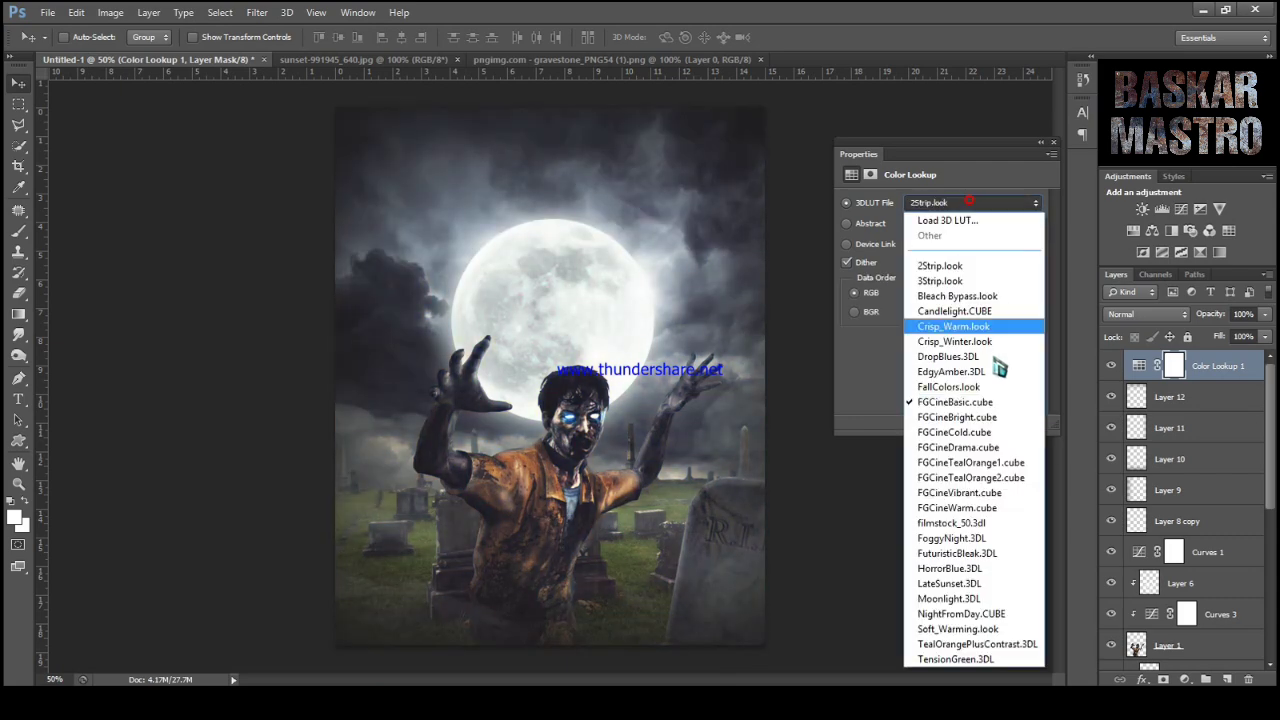
click(958, 415)
click(962, 208)
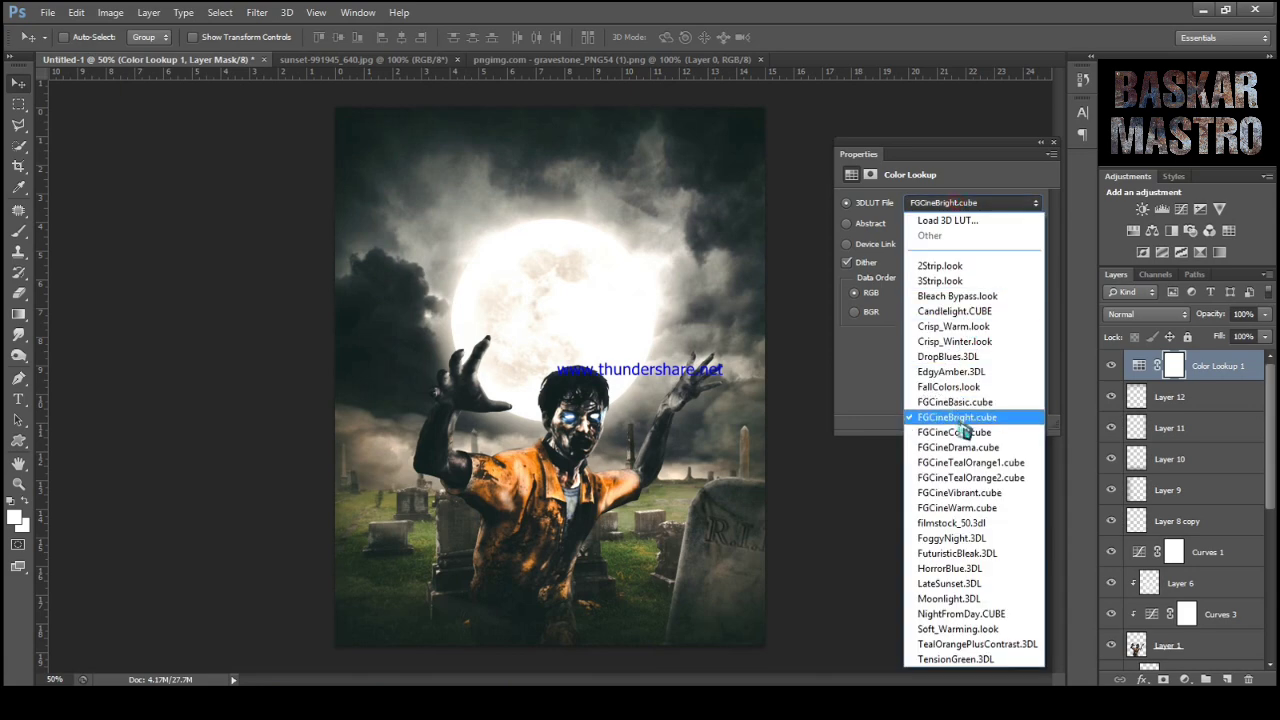
click(960, 430)
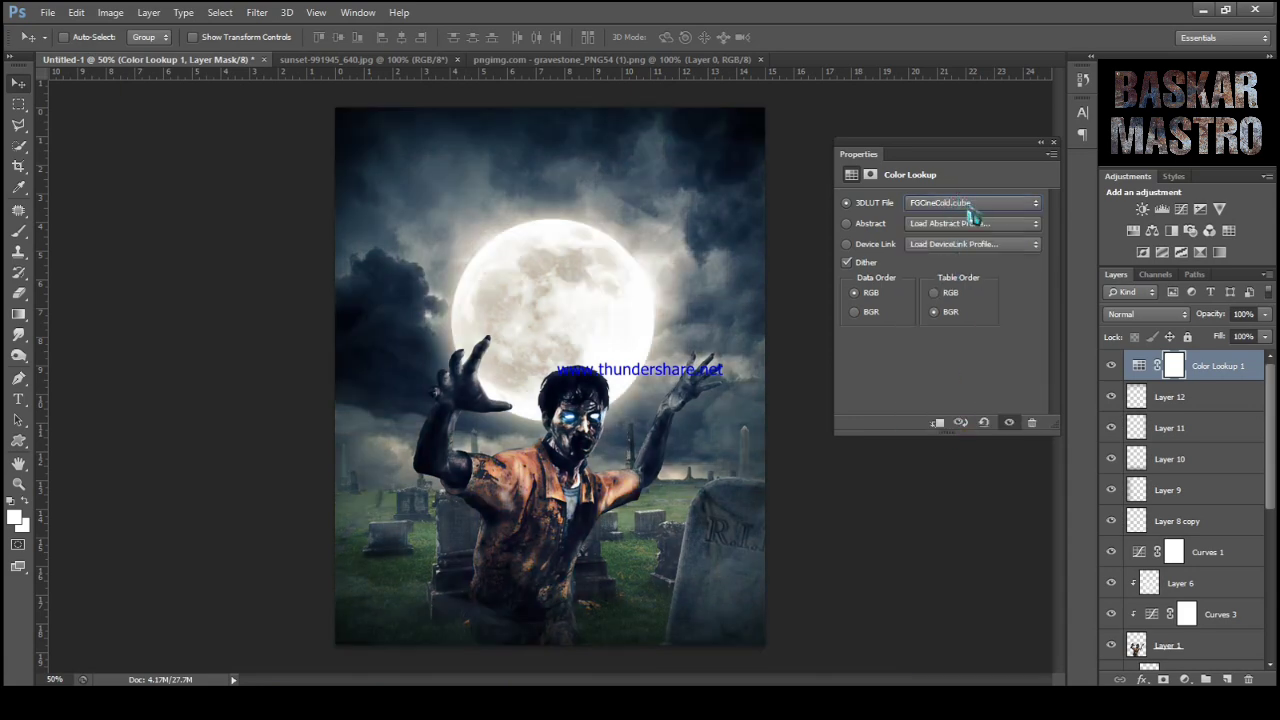
Try the FGCineDrama.cube, FGCineTealOrange1.cube and FGCineTealOrange2.cube LUTs on the Color Lookup adjustment.
click(972, 206)
click(955, 447)
click(952, 205)
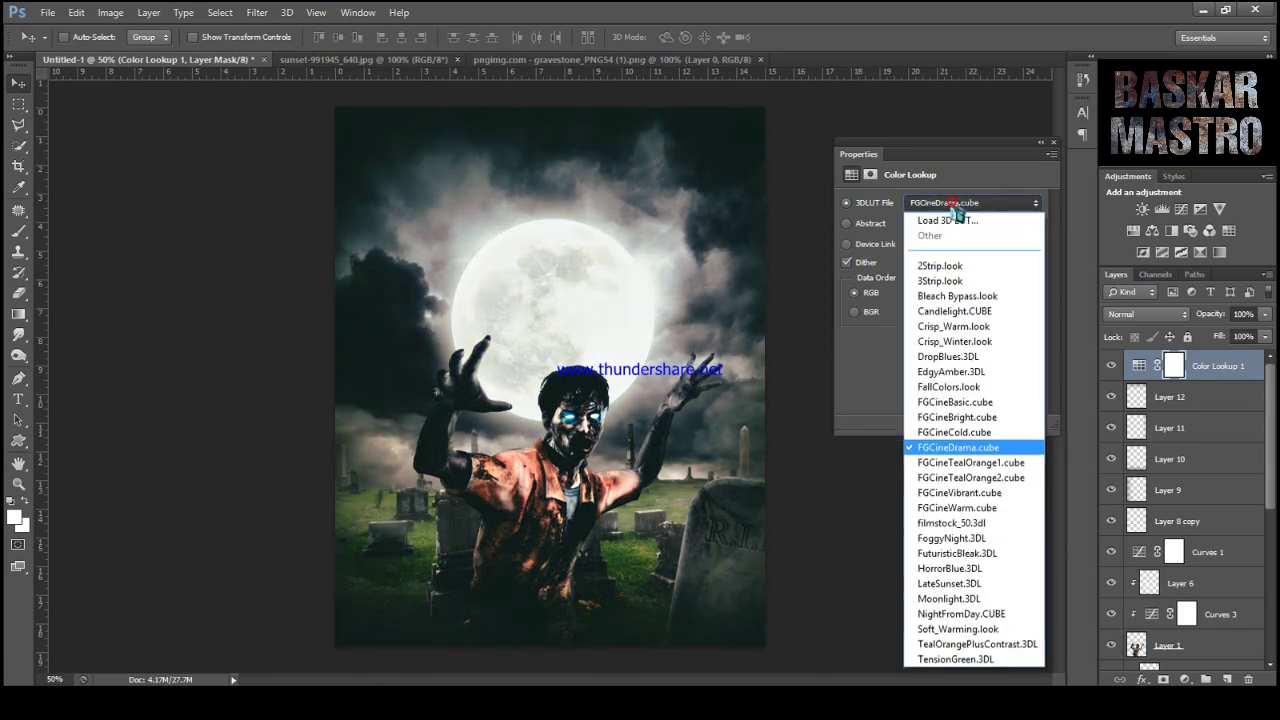
click(965, 462)
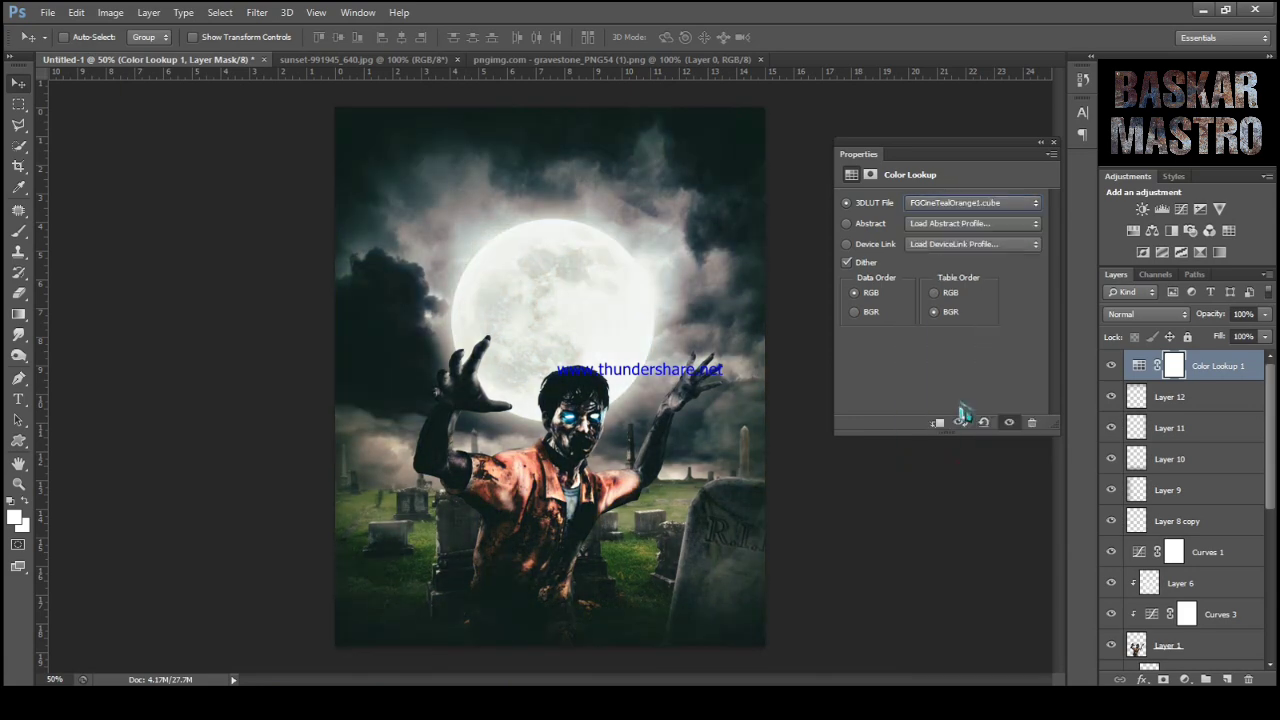
click(970, 206)
click(956, 479)
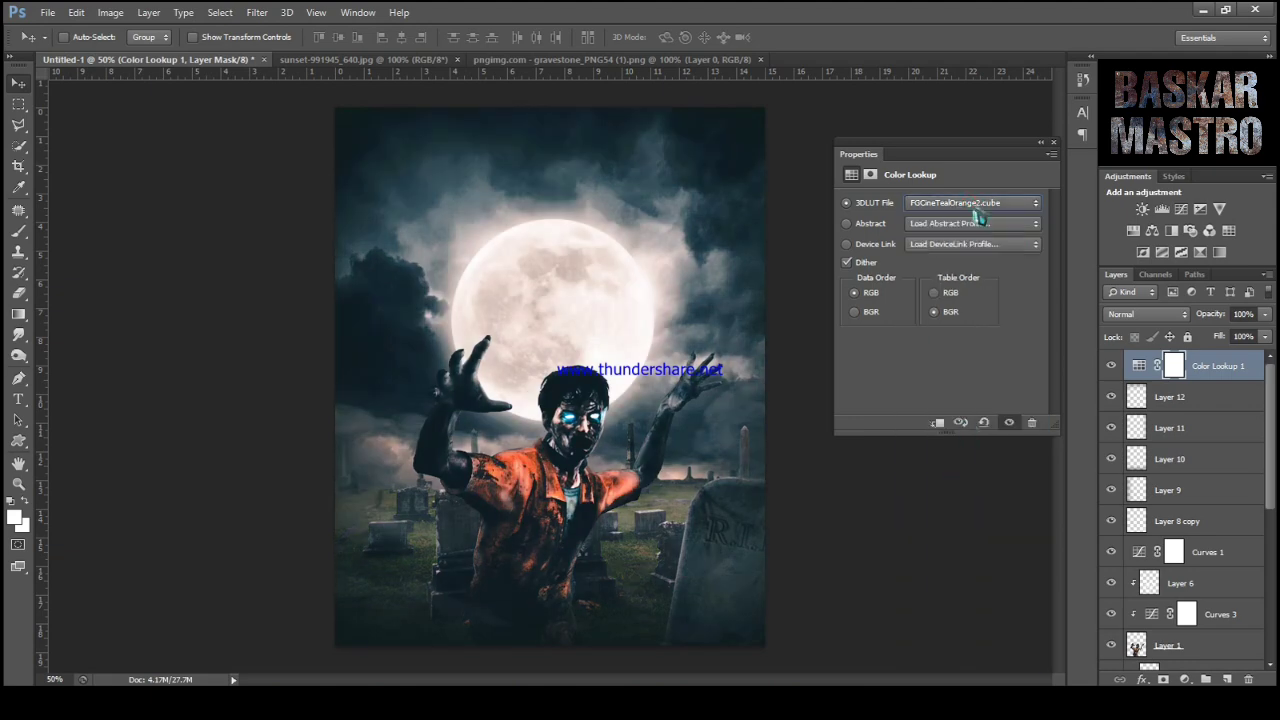
Try the FGCineVibrant.cube and filmstock_50.3dl LUTs on the Color Lookup adjustment.
click(976, 211)
click(978, 492)
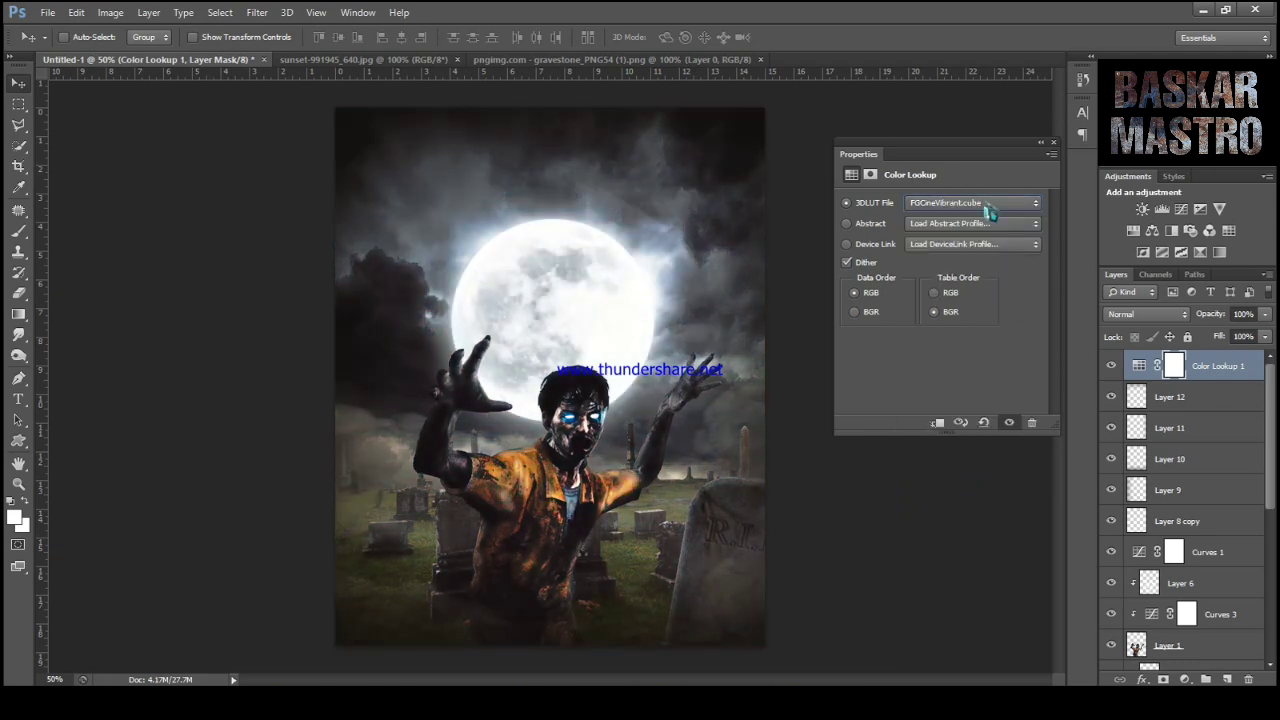
click(988, 210)
click(965, 523)
Try the FoggyNight.3DL LUT and switch the Color Lookup adjustment to HorrorBlue.3DL.
click(986, 209)
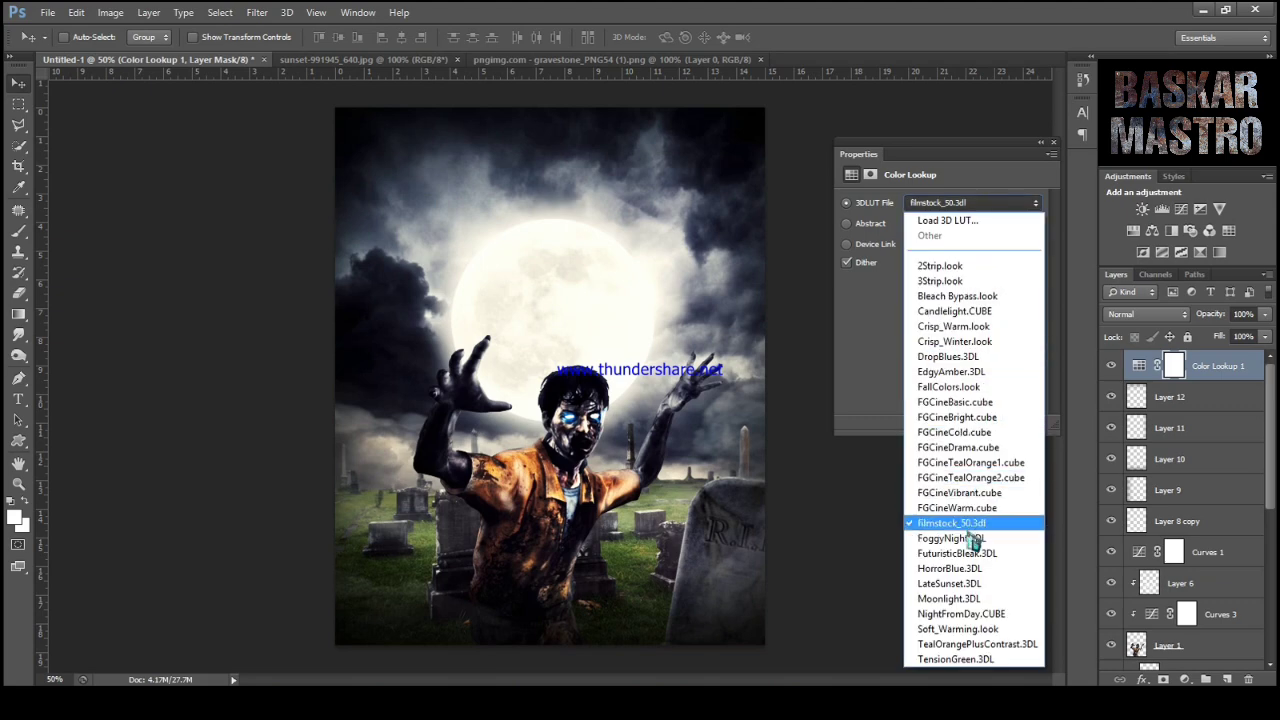
click(950, 538)
click(986, 206)
click(955, 568)
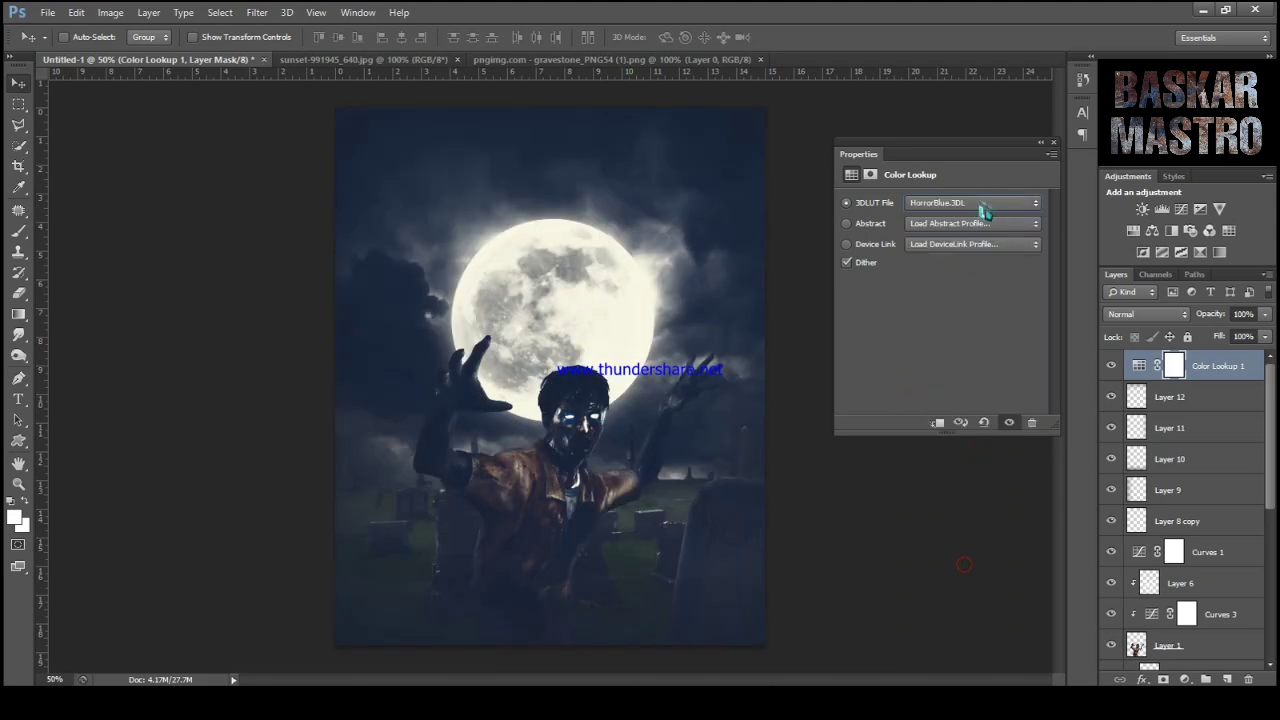
Try the FuturisticBleak.3DL LUT and switch the Color Lookup adjustment to FGCineDrama.cube.
click(986, 211)
click(985, 203)
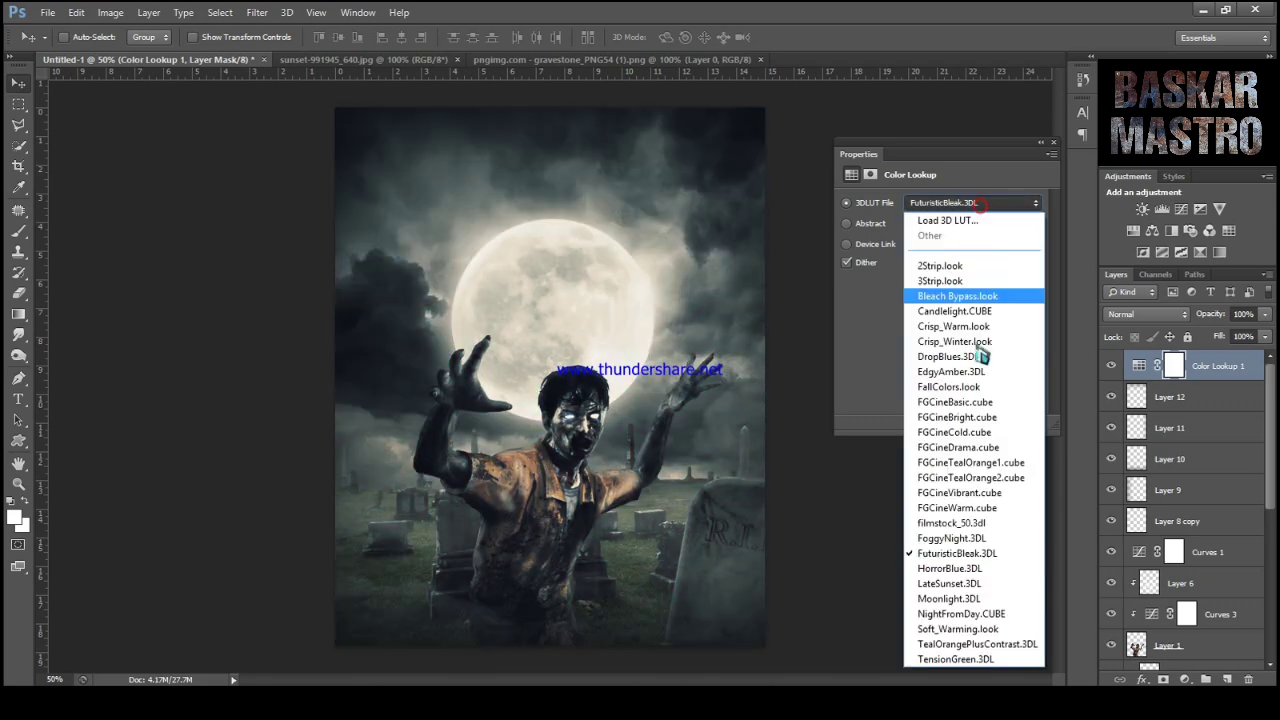
click(997, 449)
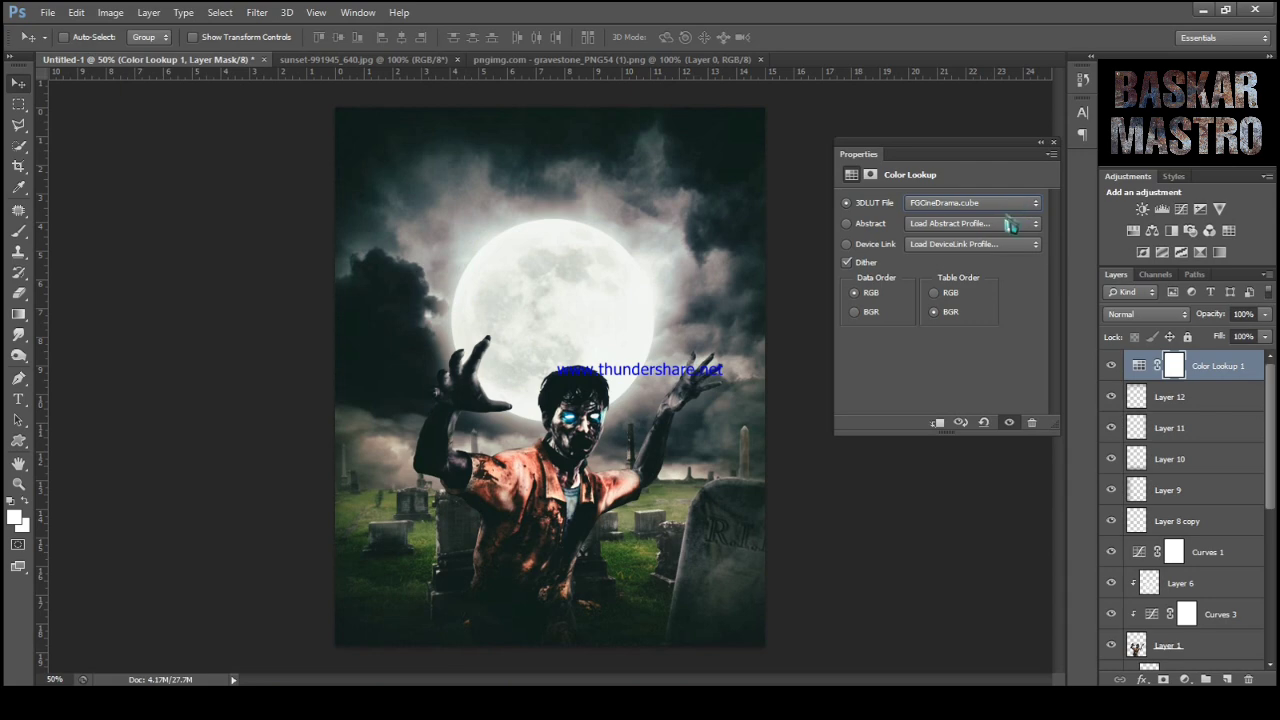
click(1053, 142)
Try Soft Light on the Color Lookup layer, but settle on Normal blending at 33% opacity and compare with and without it.
click(1170, 314)
click(1140, 243)
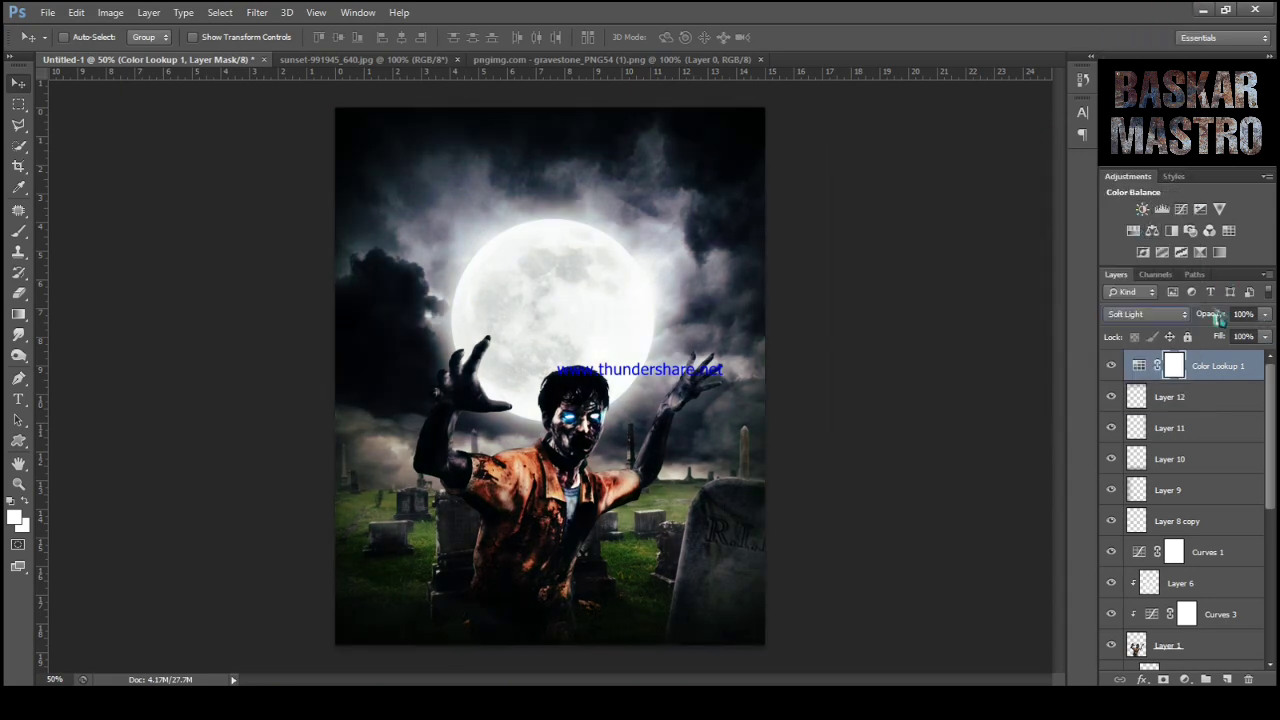
drag(1264, 314, 1212, 342)
click(1147, 314)
click(1130, 10)
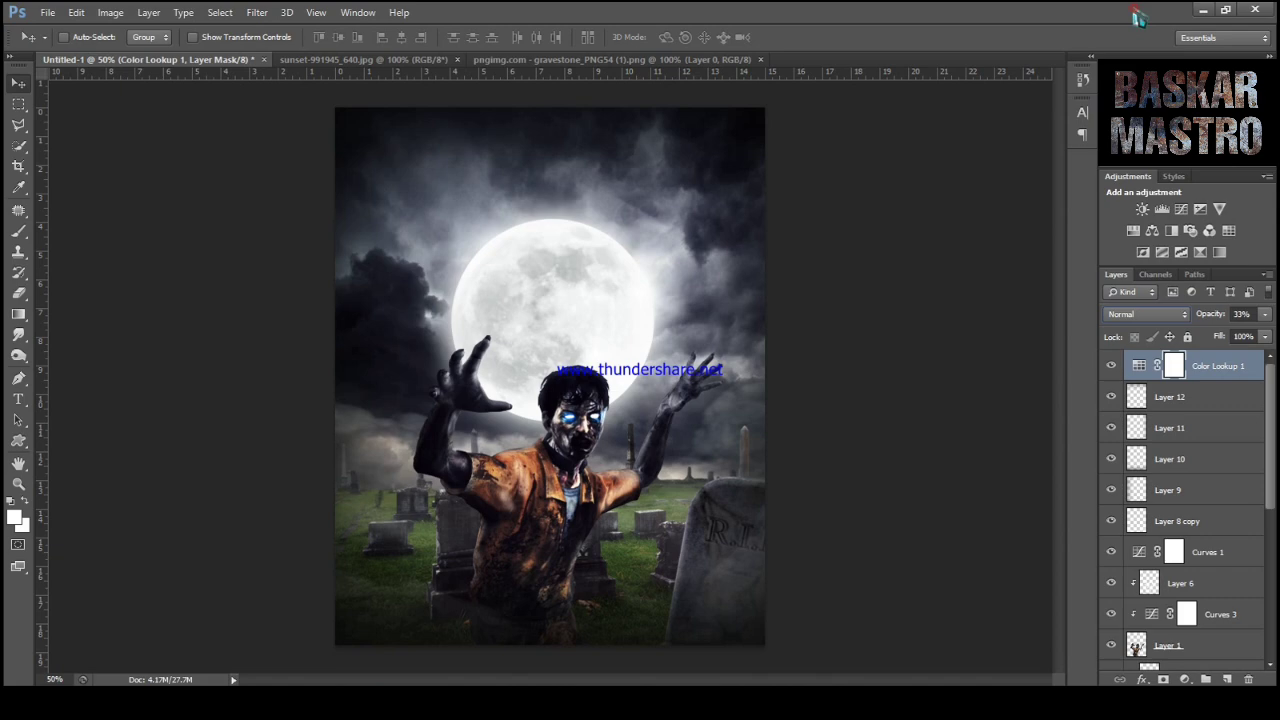
click(1112, 367)
click(1112, 367)
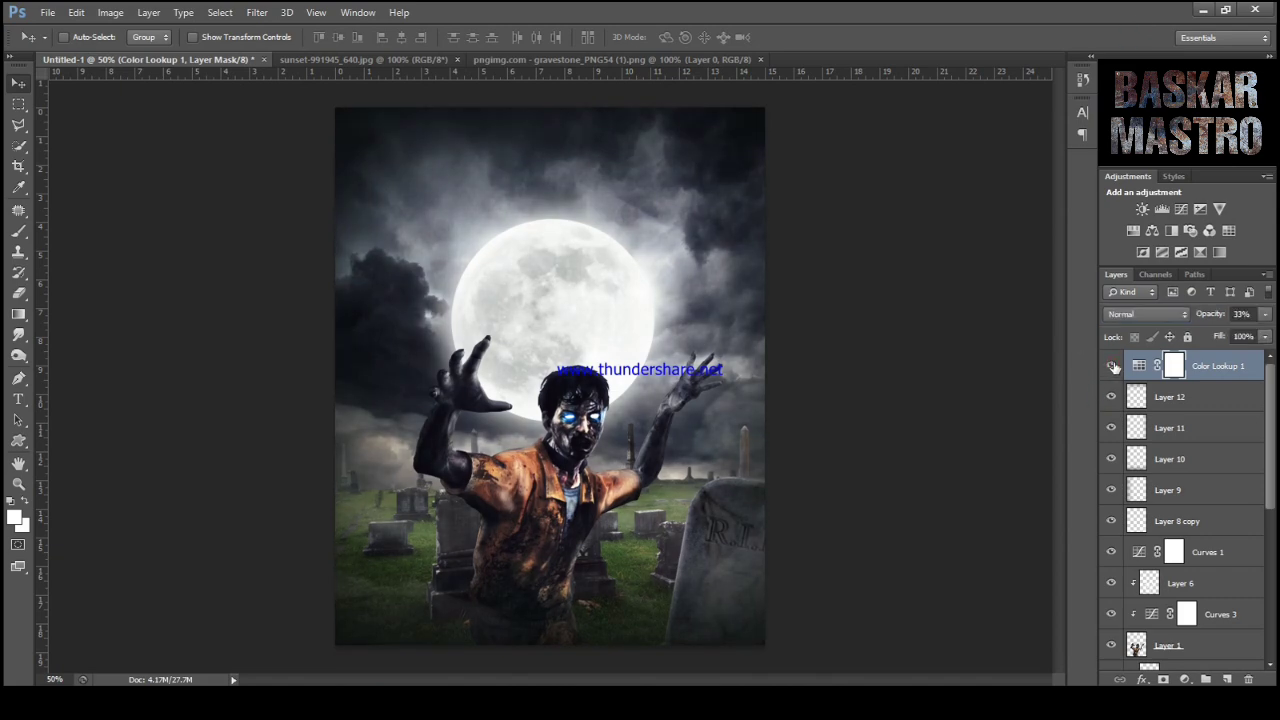
Lower the Color Lookup layer's opacity to 24% and compare the image with and without the grade.
click(1264, 314)
click(1111, 366)
click(1111, 366)
click(1111, 366)
Add a new empty layer directly above Layer 8, behind the zombie and the large gravestone.
scroll(1245, 489, down, 3)
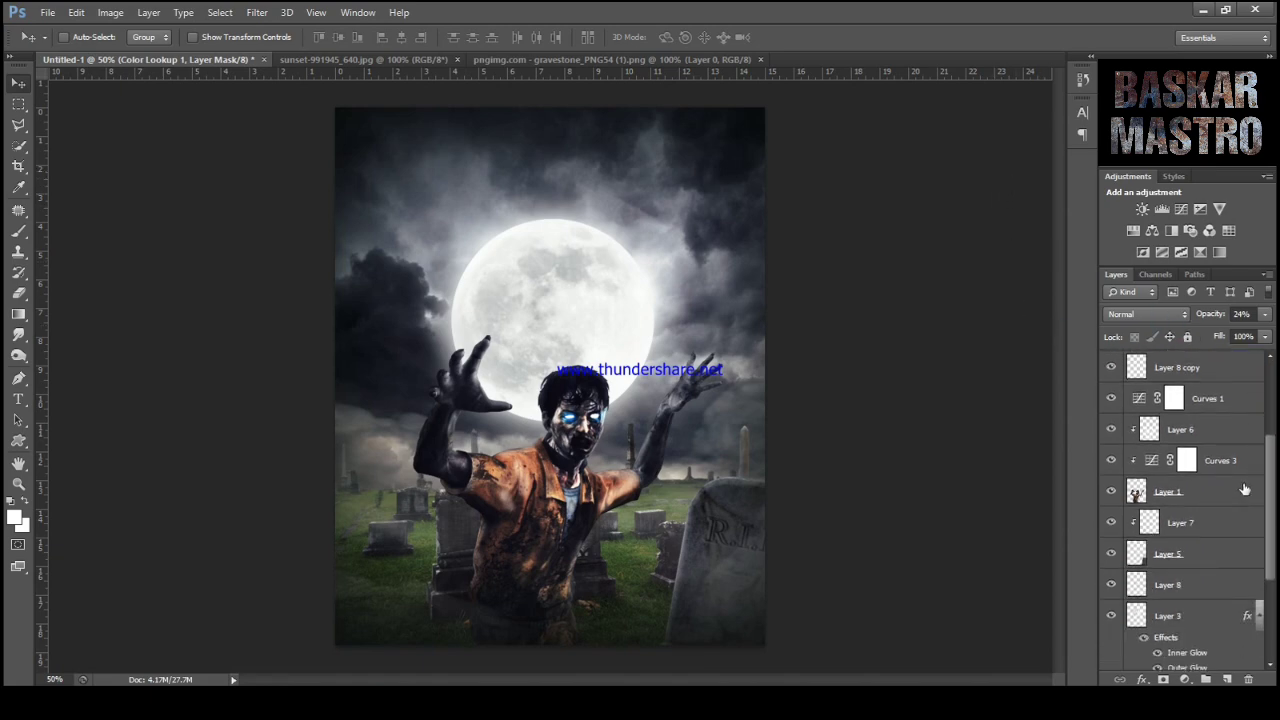
click(1212, 588)
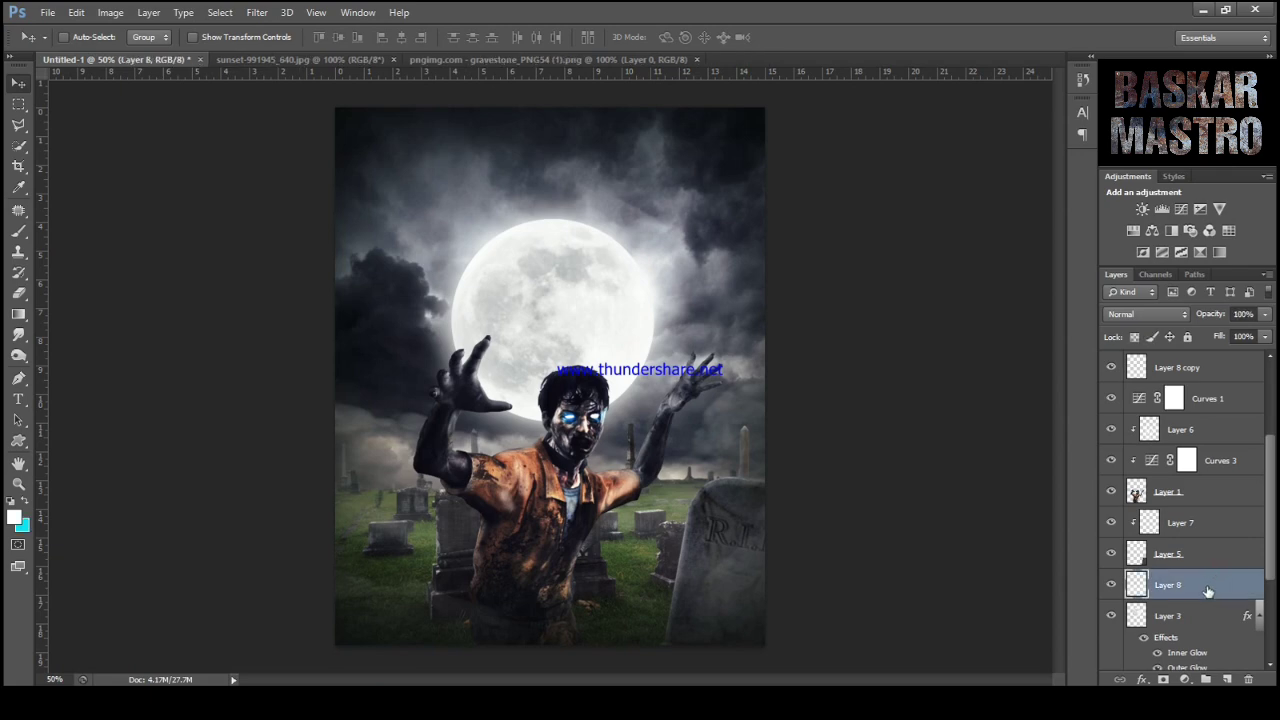
click(1227, 681)
Paint white mist across the graveyard horizon behind the zombie with a soft round 422 px brush at 0% hardness.
click(18, 230)
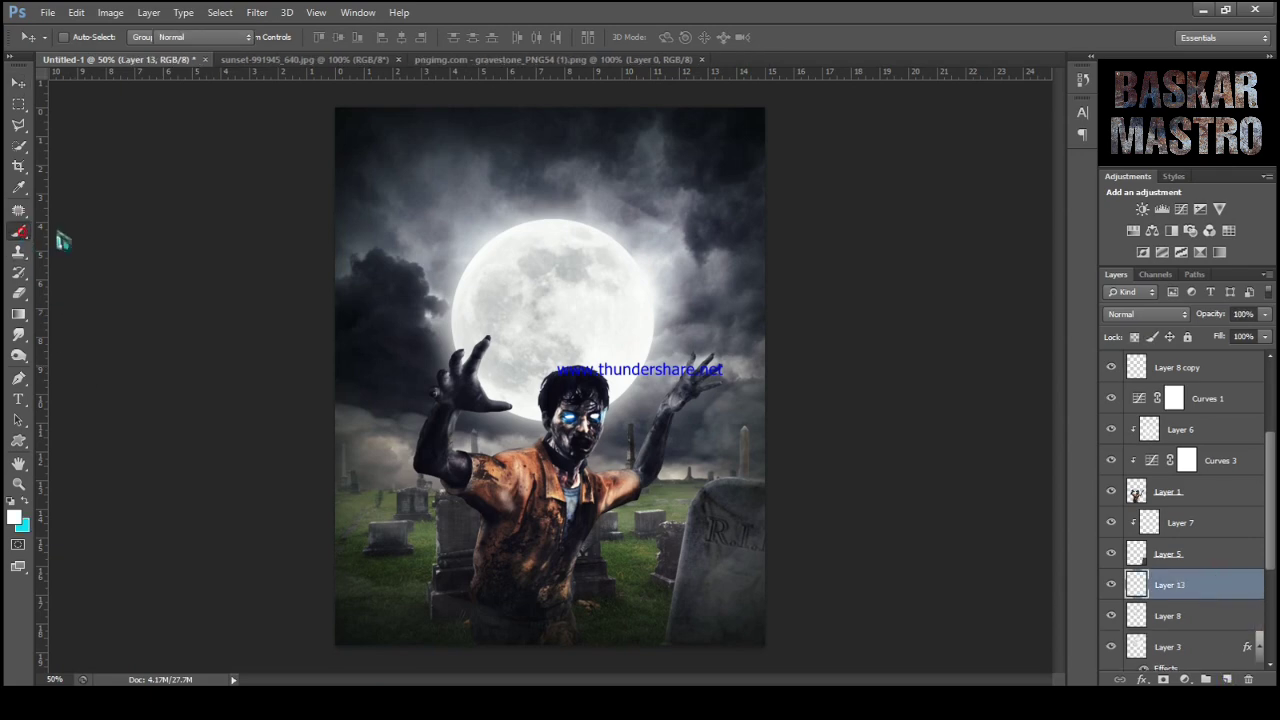
click(84, 37)
click(152, 174)
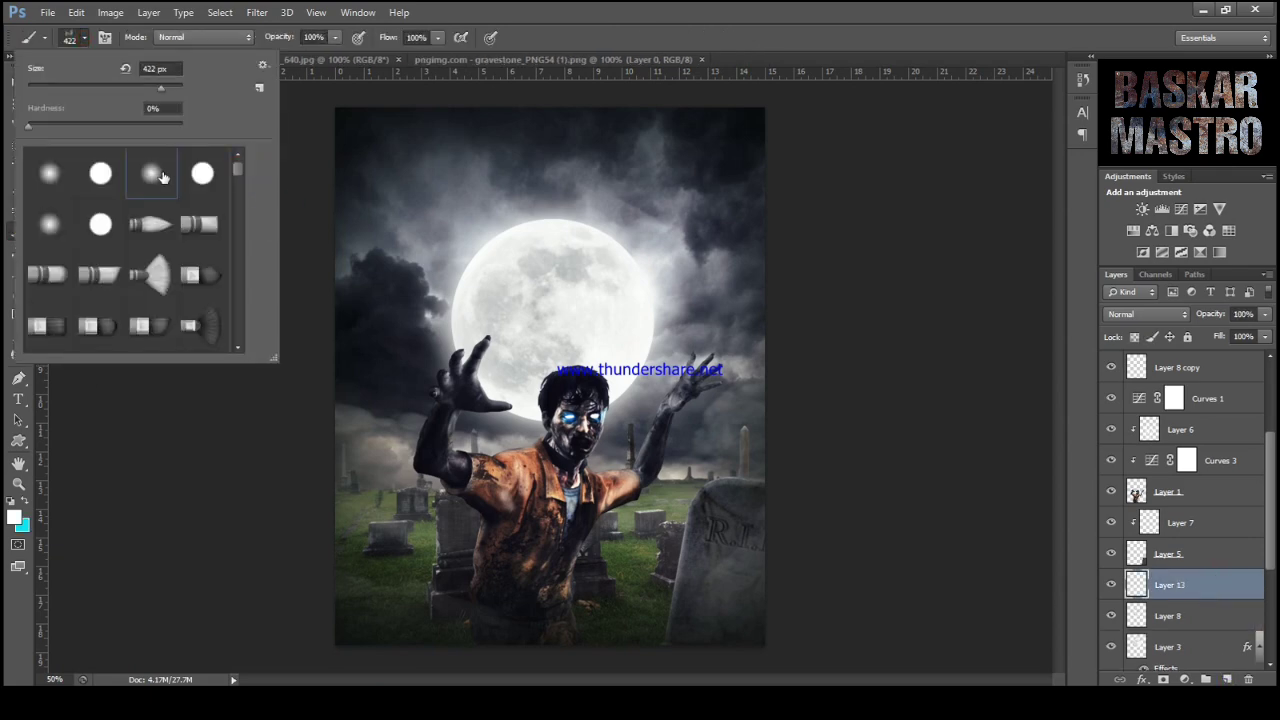
click(300, 410)
mouse_move(345, 455)
mouse_down()
mouse_move(610, 455)
mouse_move(720, 440)
mouse_move(365, 465)
mouse_up()
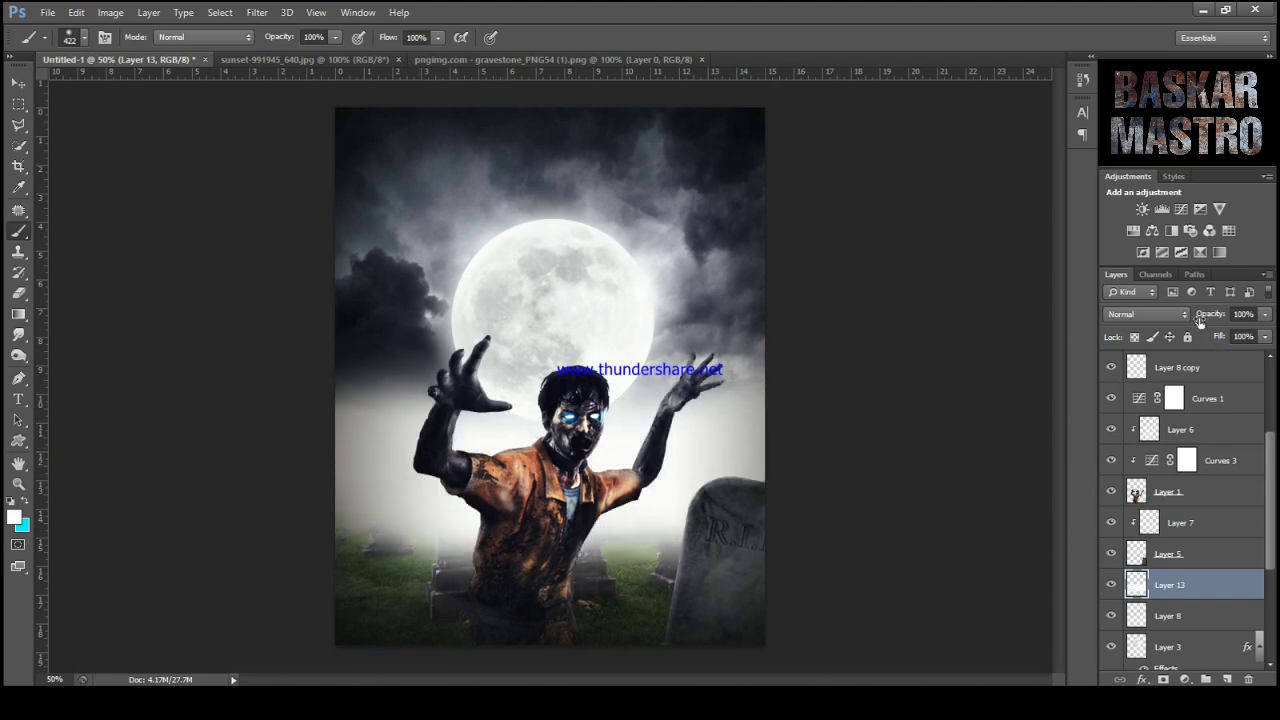
Set the horizon mist layer to Soft Light at 62% opacity and compare the image with and without it.
click(1183, 314)
click(1130, 206)
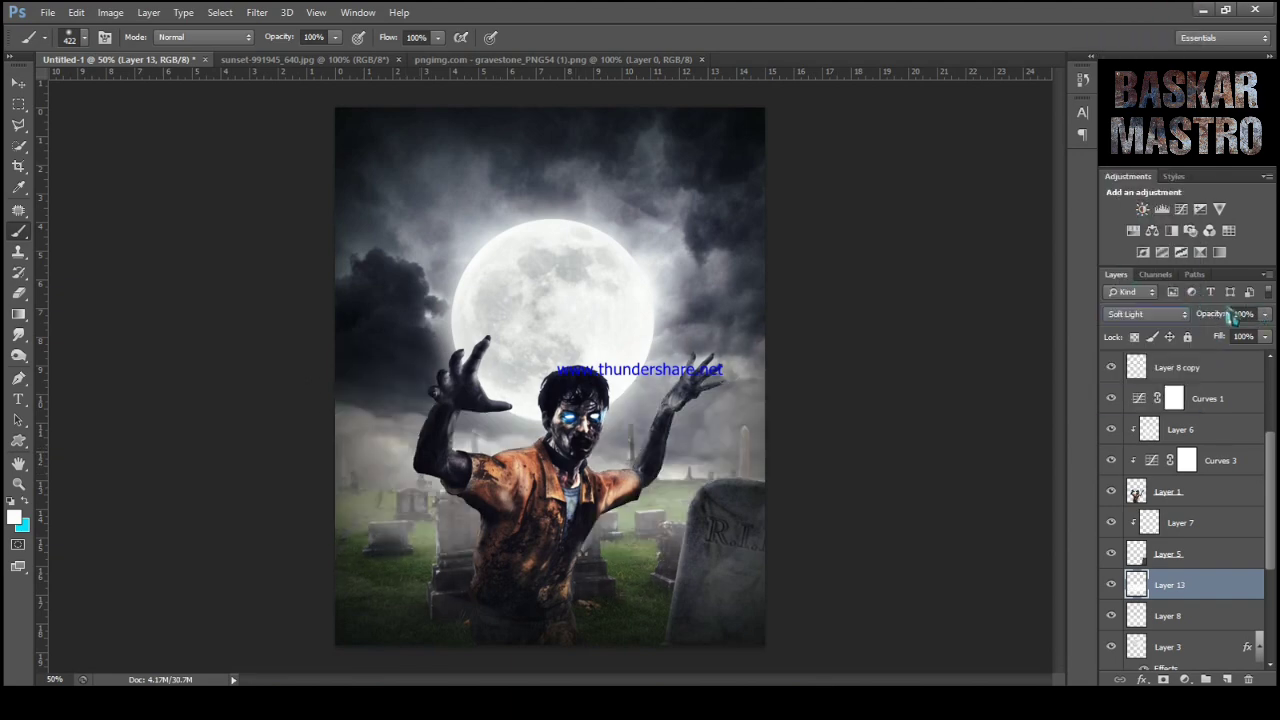
click(1266, 314)
click(1233, 334)
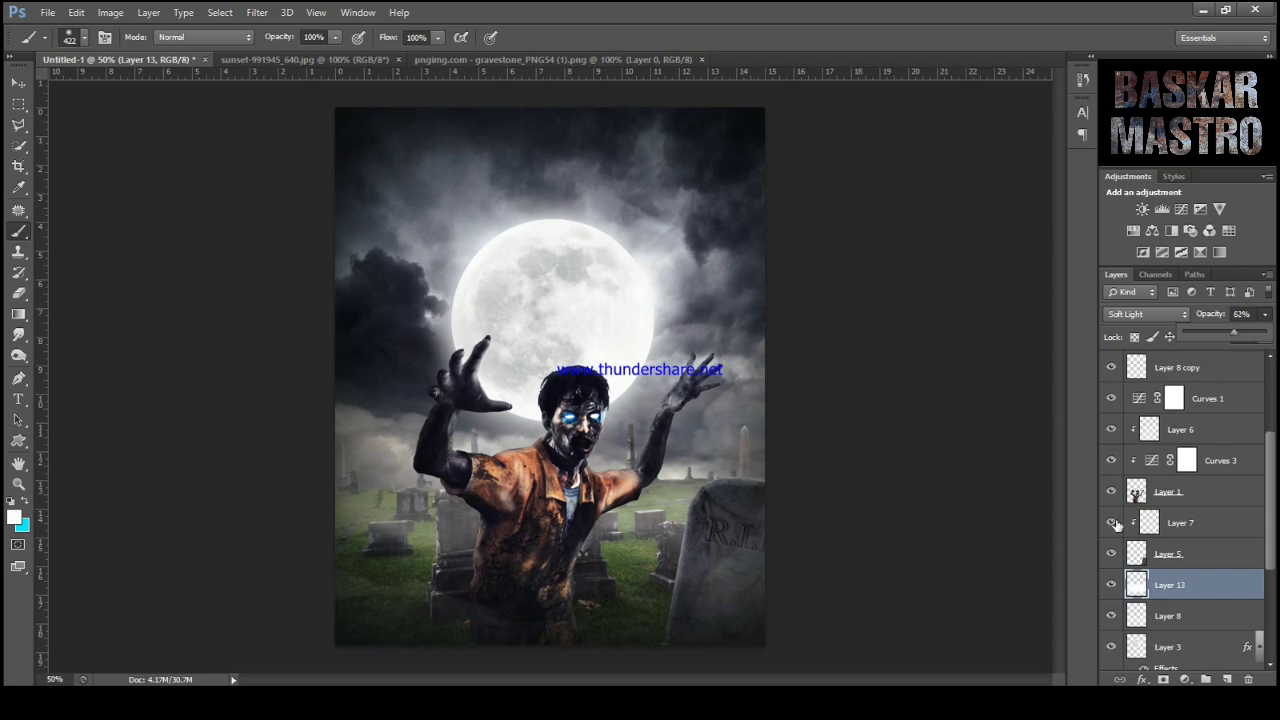
click(1111, 584)
click(1111, 584)
click(1111, 584)
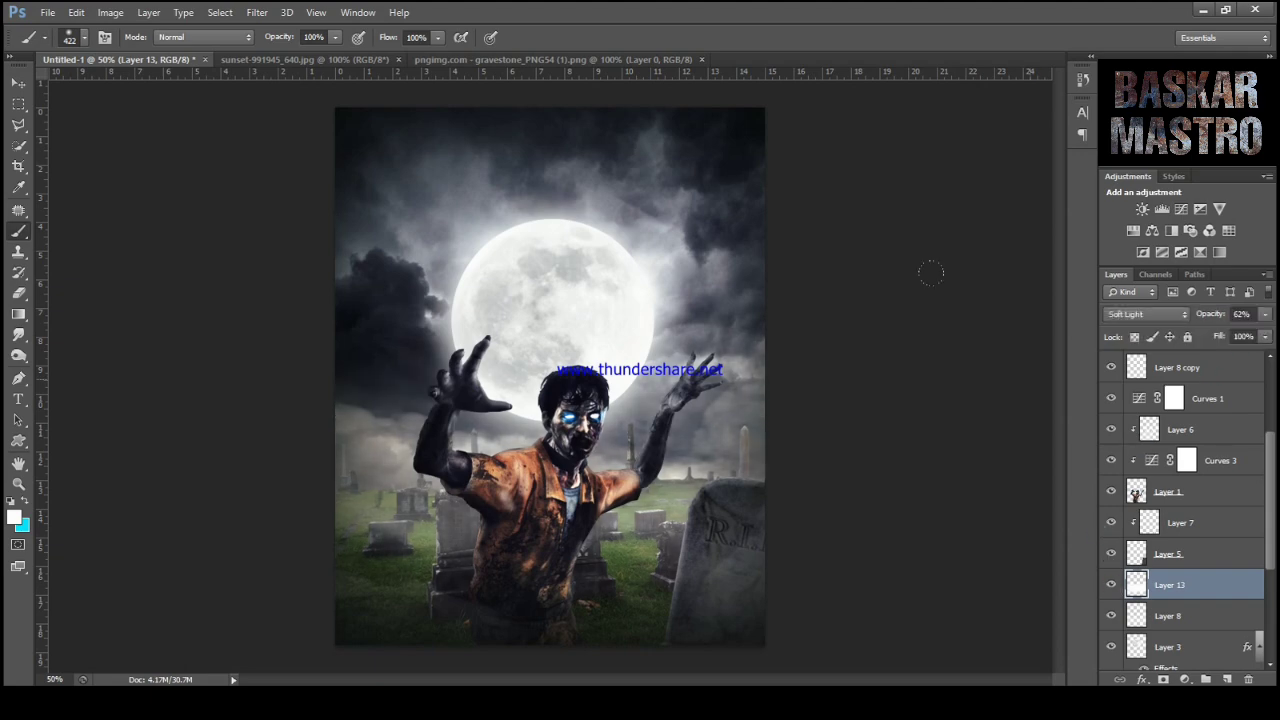
Reduce the horizon mist layer's opacity to 49% with the Move tool active.
click(18, 82)
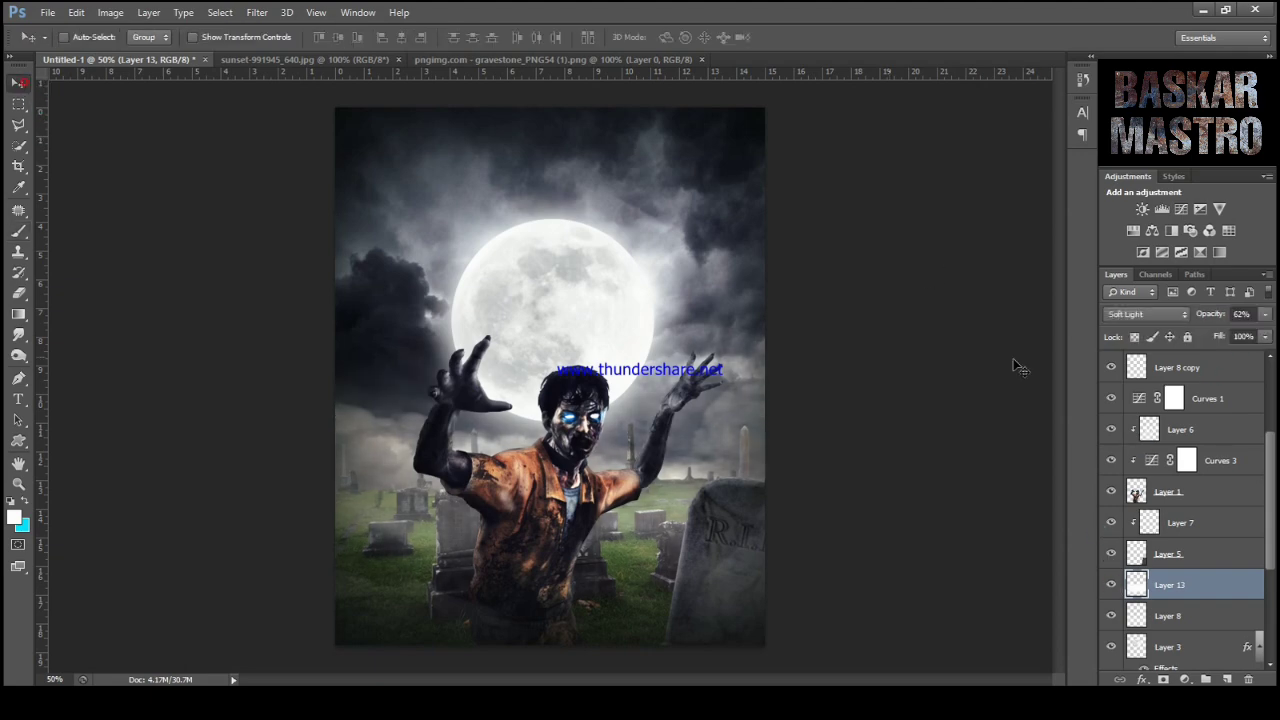
click(1265, 315)
drag(1240, 336, 1229, 337)
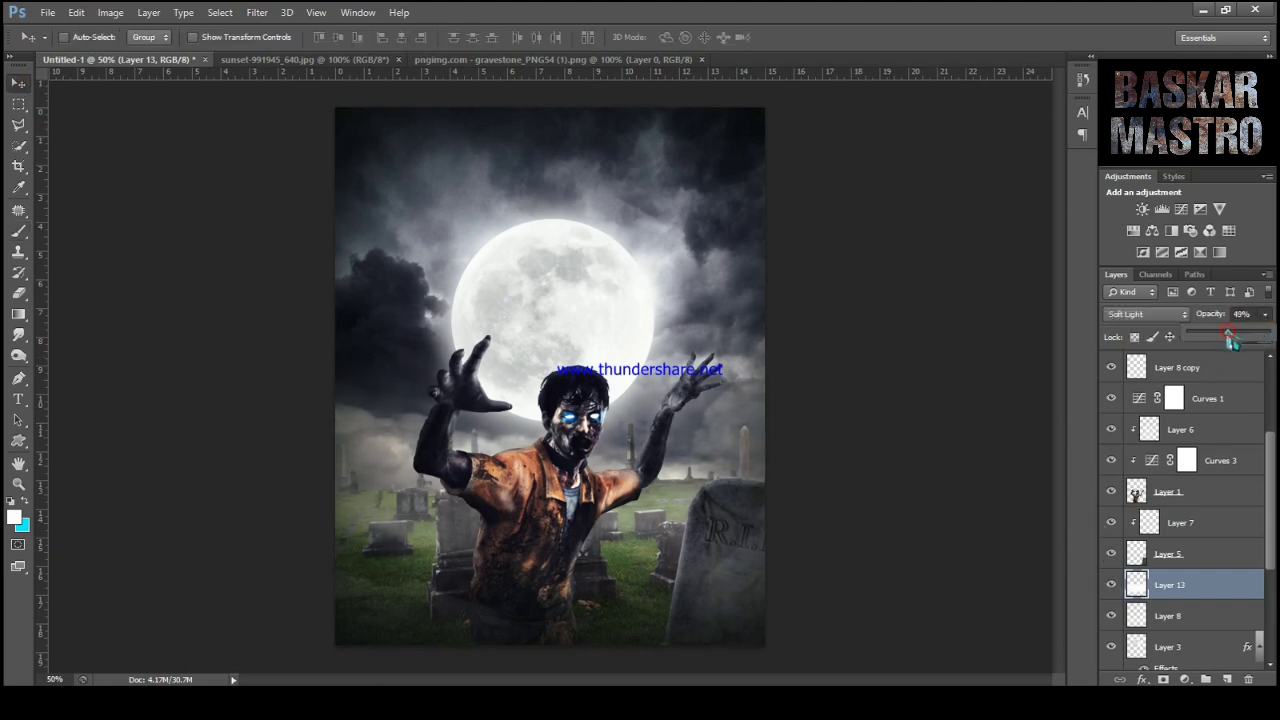
click(25, 88)
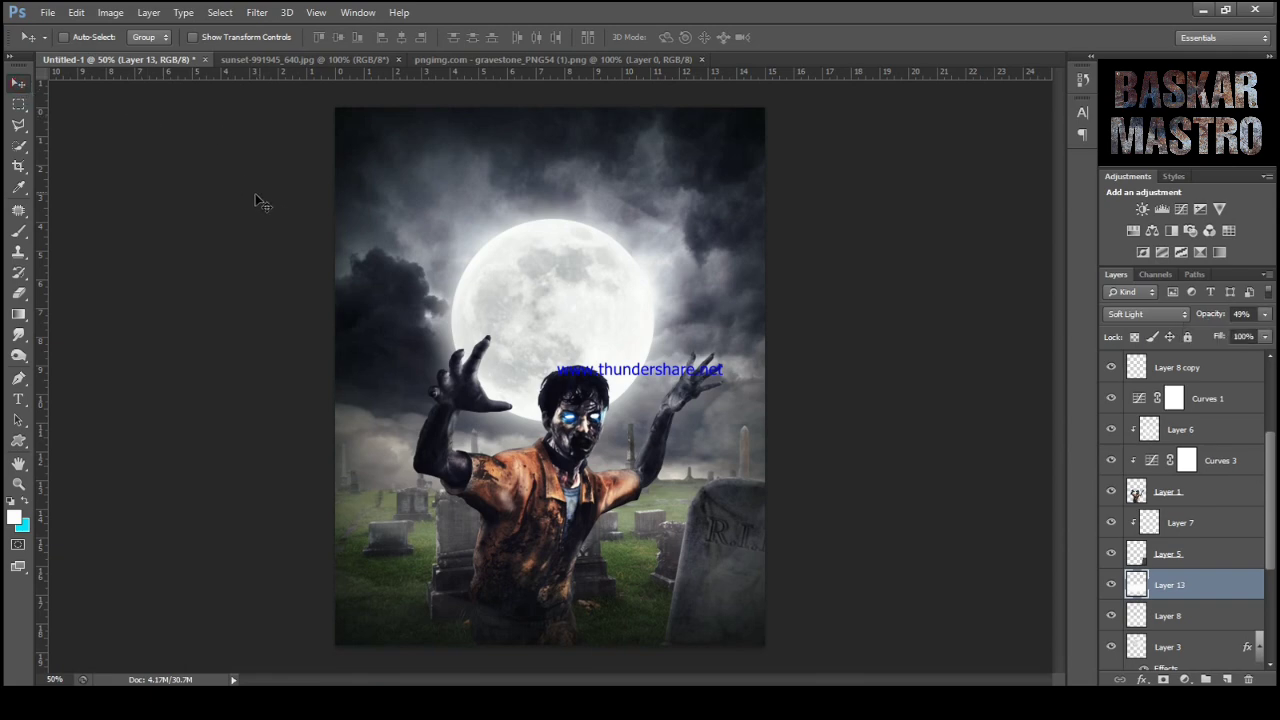
Compare the image with Layer 6 hidden and shown, and review the top of the layer stack.
click(1110, 430)
click(1110, 430)
drag(1270, 450, 1270, 382)
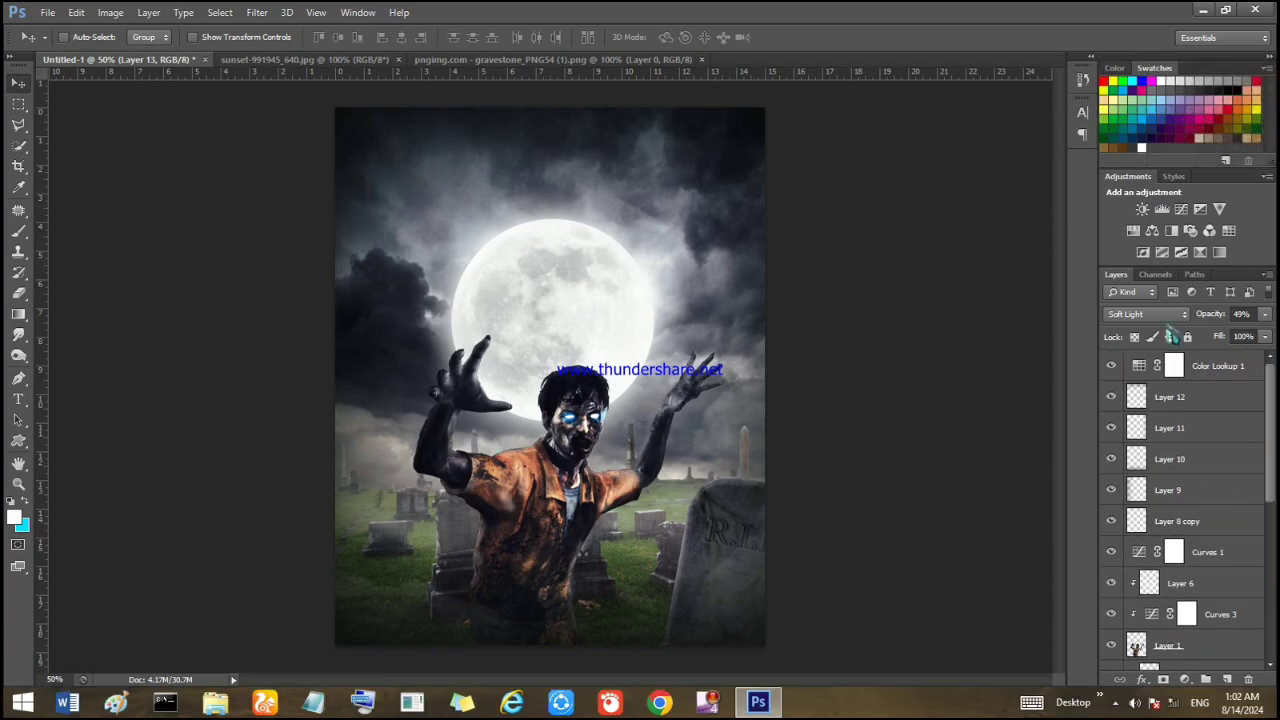